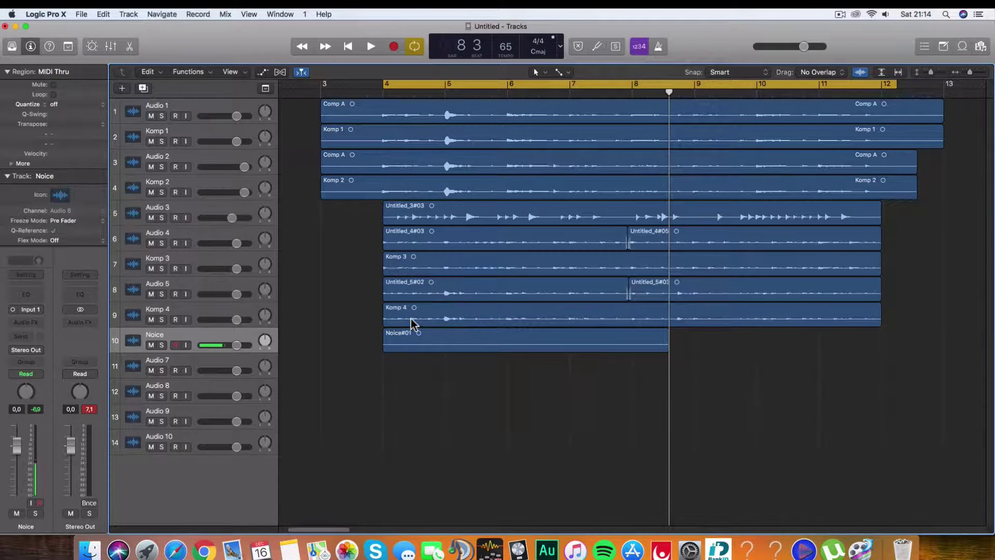
Step: Switch to Adobe Audition and browse the Open File dialog to ballad > NY BALLAD 5 > NY BALLAD 5 > Audio Files
{"action": "key", "text": "super+Tab"}
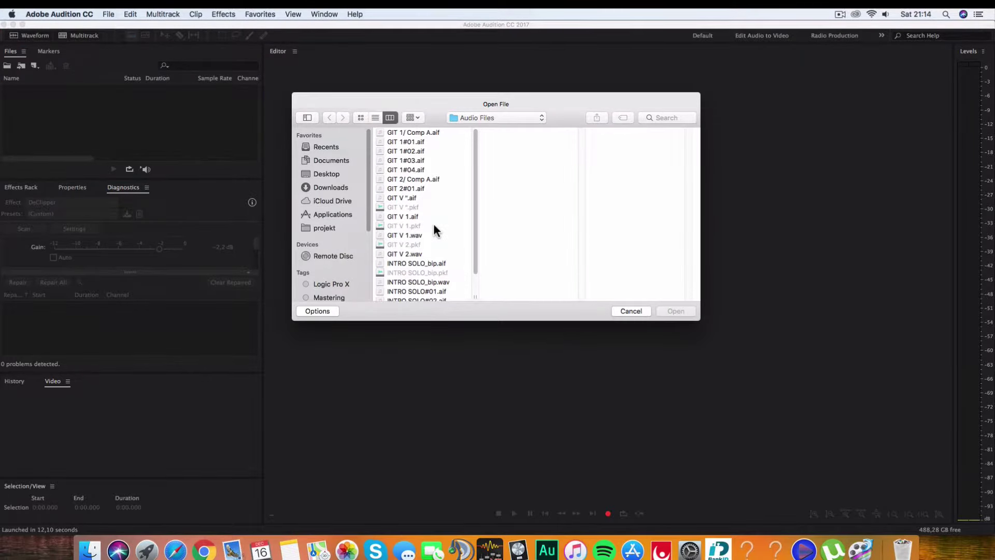
{"action": "left_click", "coordinate": [476, 138]}
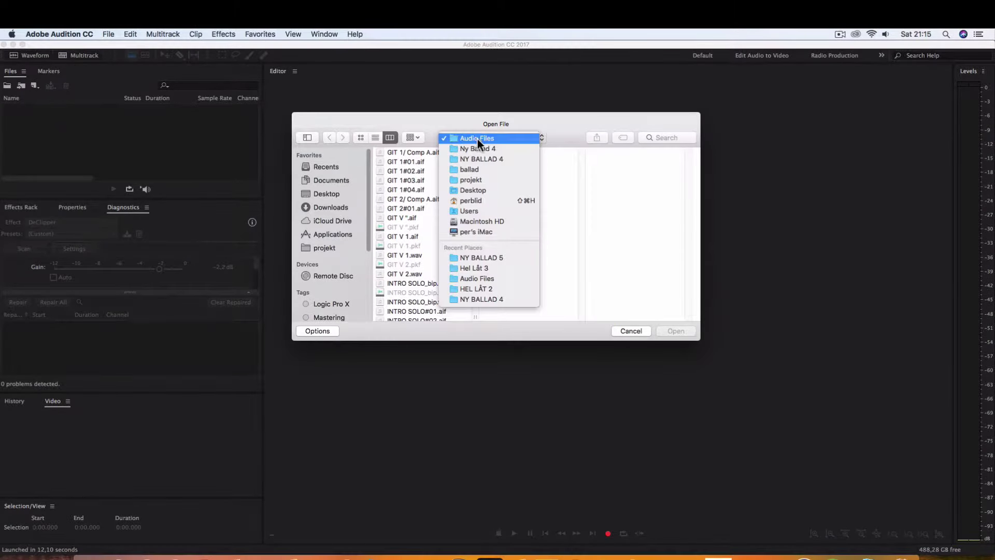
{"action": "left_click", "coordinate": [476, 170]}
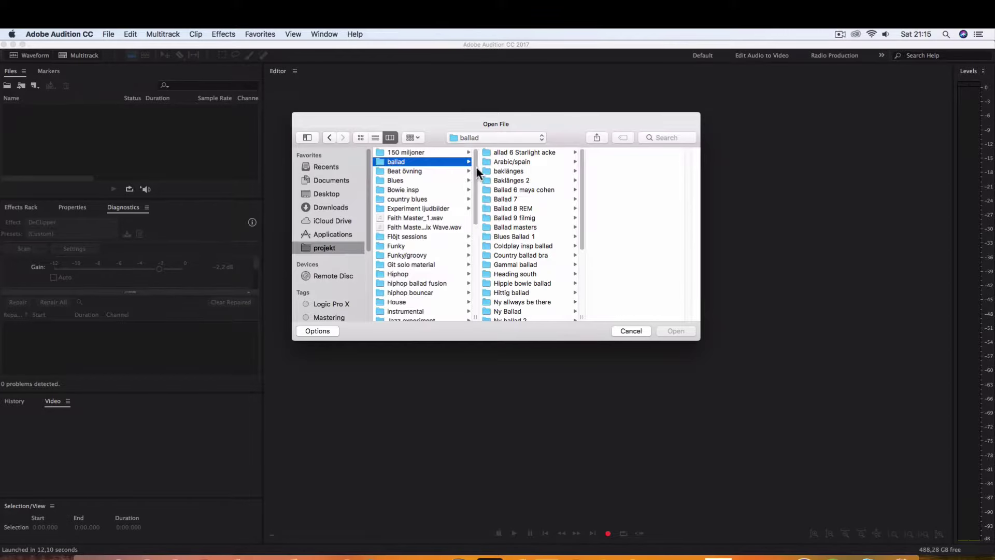
{"action": "scroll", "coordinate": [530, 268], "scroll_direction": "down", "scroll_amount": 5}
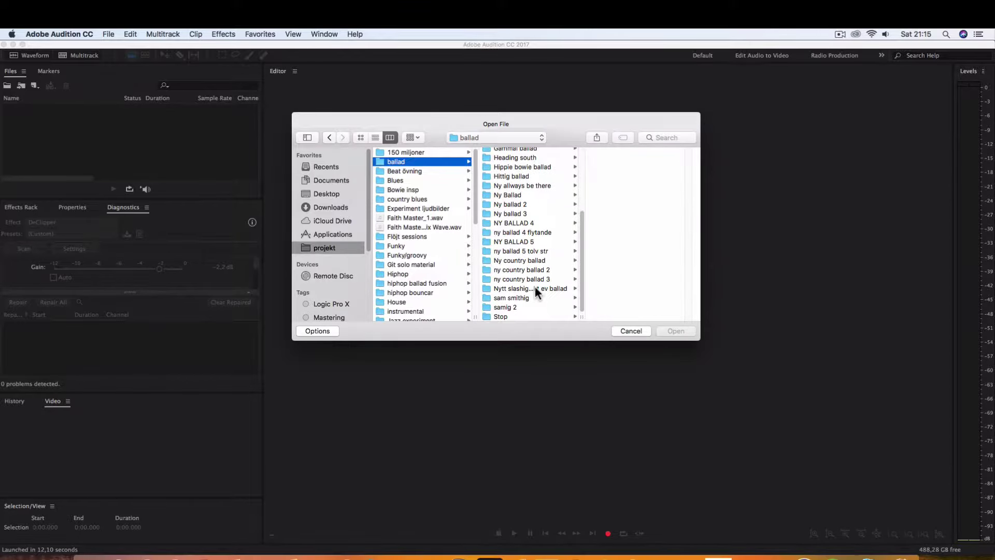
{"action": "left_click", "coordinate": [528, 241]}
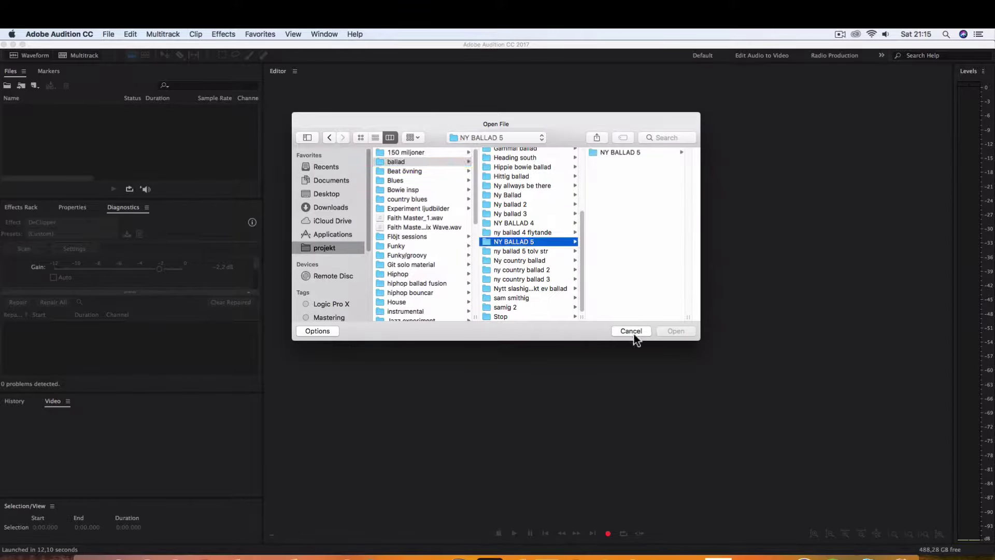
{"action": "left_click", "coordinate": [617, 152]}
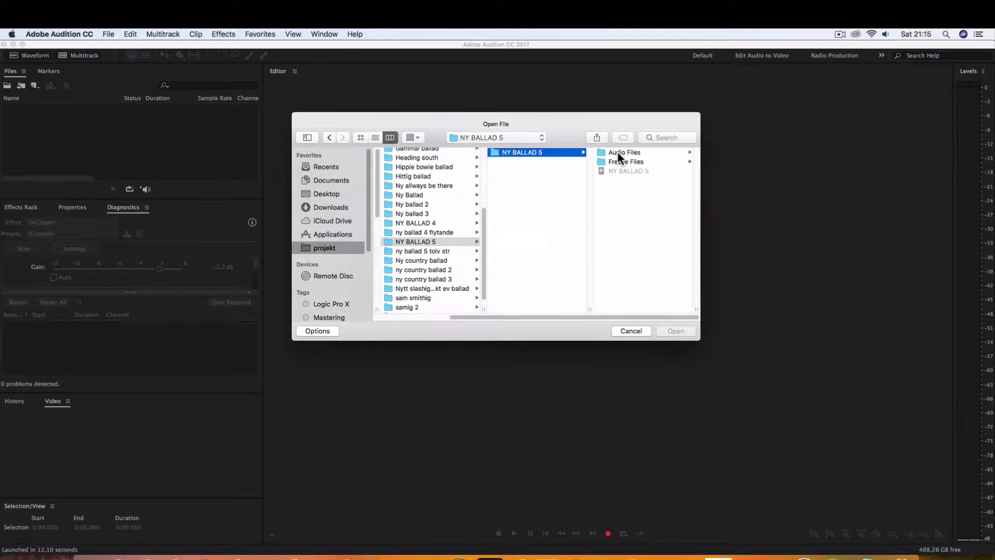
{"action": "left_click", "coordinate": [627, 150]}
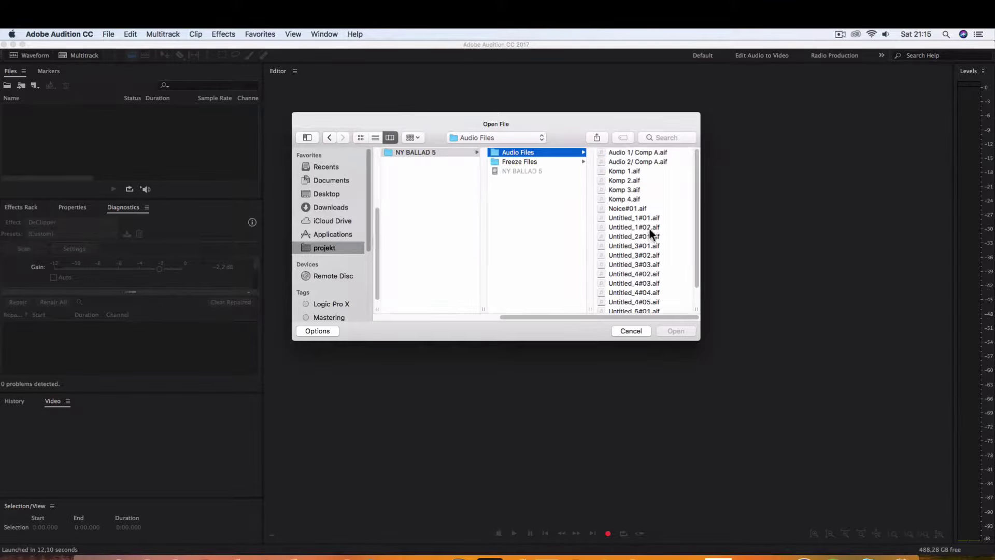
Step: Open Komp 1.aif through Komp 4.aif together with Noice#01.aif
{"action": "left_click", "coordinate": [630, 169]}
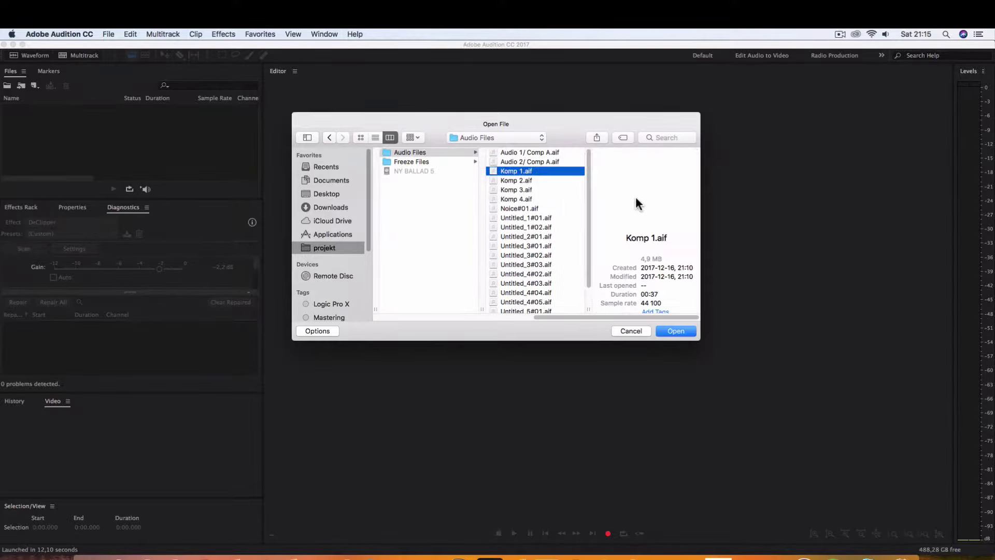
{"action": "left_click", "coordinate": [526, 208], "text": "shift"}
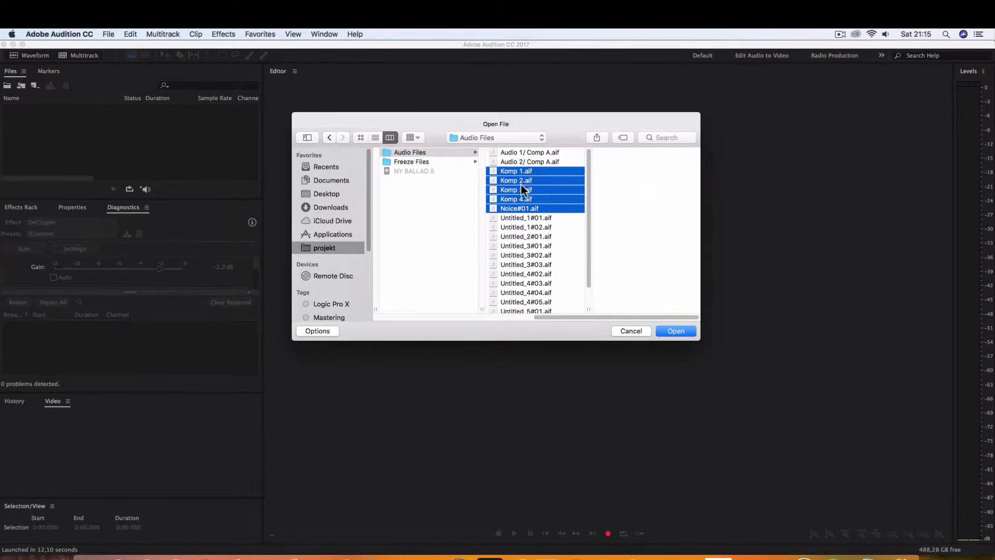
{"action": "left_click", "coordinate": [674, 330]}
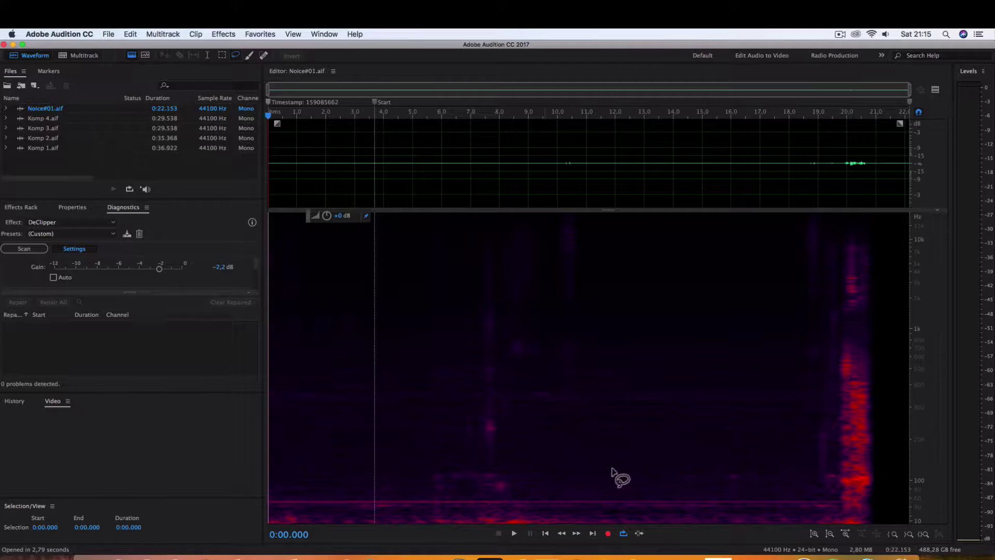
Step: Inspect the spectrogram of Noice#01.aif and display Komp 4.aif and Komp 2.aif for comparison
{"action": "scroll", "coordinate": [661, 454], "scroll_direction": "up", "scroll_amount": 2}
{"action": "scroll", "coordinate": [663, 459], "scroll_direction": "down", "scroll_amount": 2}
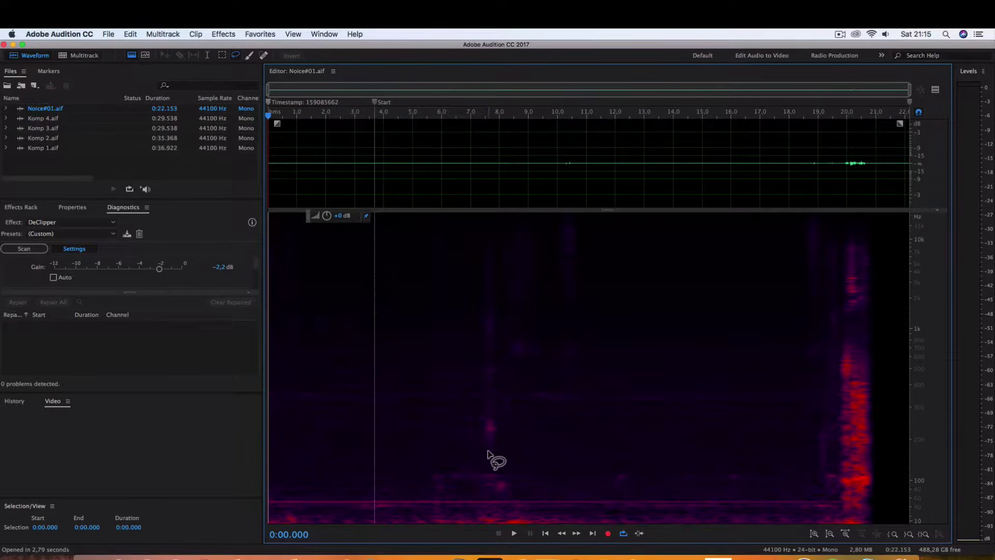
{"action": "double_click", "coordinate": [53, 120]}
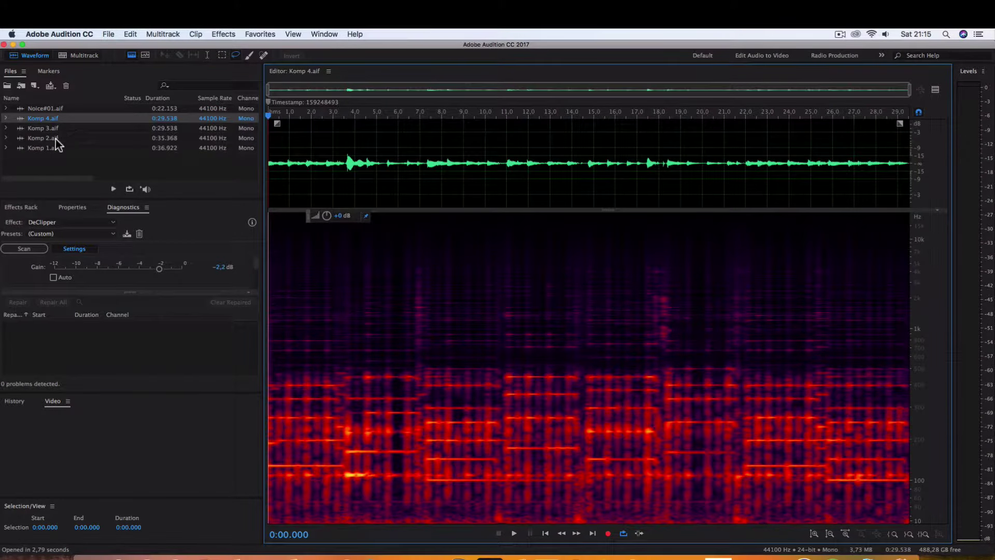
{"action": "double_click", "coordinate": [55, 139]}
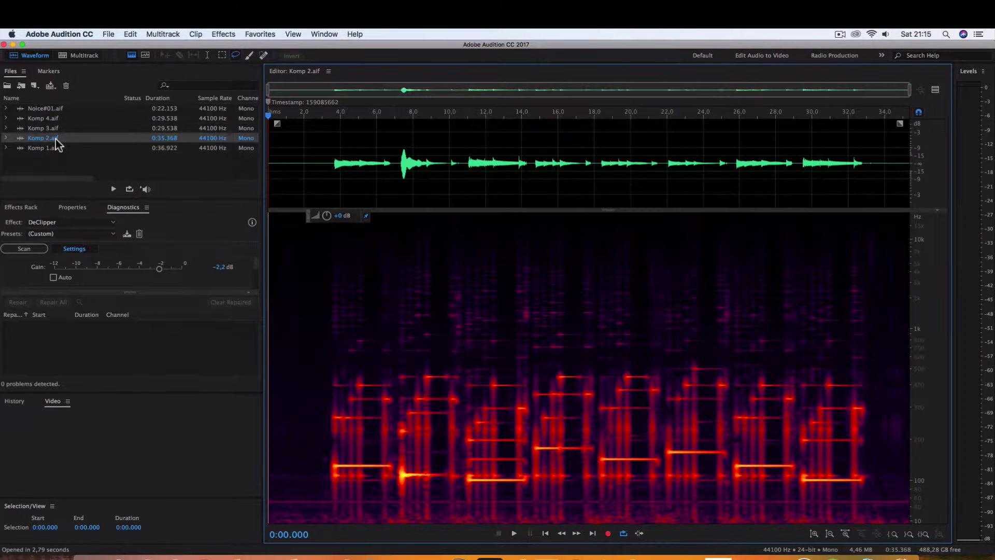
Step: Set the spectral resolution of the spectrogram display to 2048
{"action": "key", "text": "shift+super"}
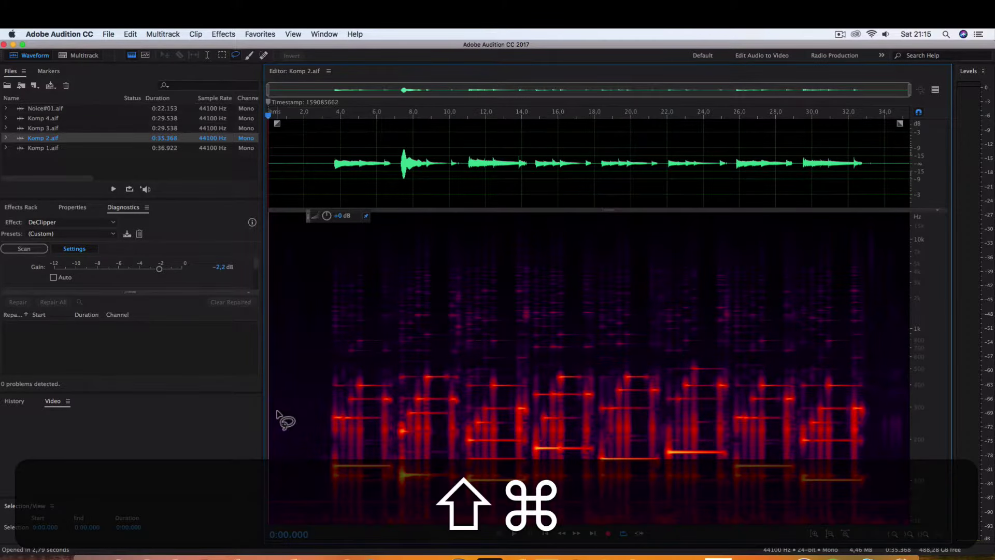
{"action": "key", "text": "shift+super+Down"}
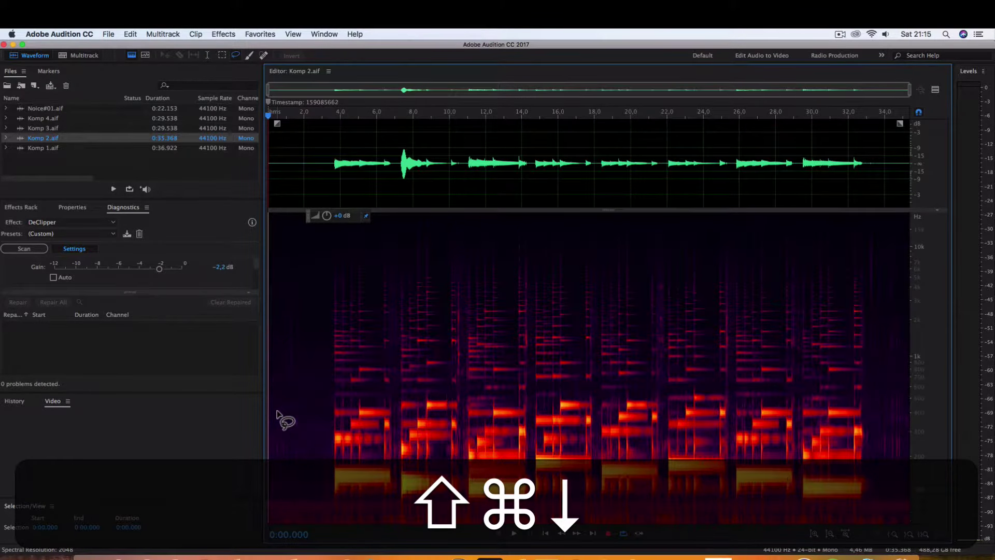
{"action": "scroll", "coordinate": [307, 403], "scroll_direction": "up", "scroll_amount": 3}
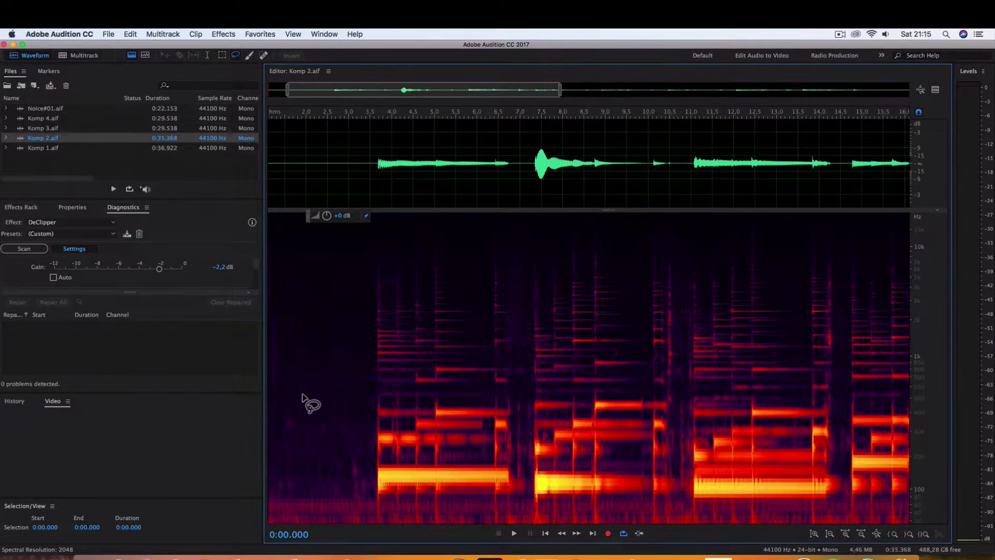
Step: Examine the quiet section before the first notes in Komp 1.aif and bring up Noice#01.aif for comparison
{"action": "left_click", "coordinate": [52, 150]}
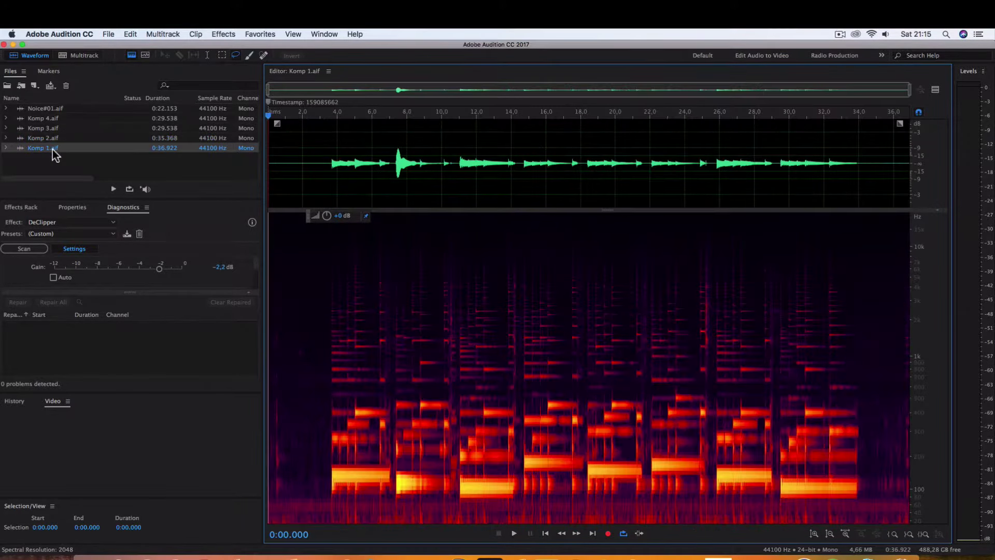
{"action": "scroll", "coordinate": [290, 430], "scroll_direction": "up", "scroll_amount": 5}
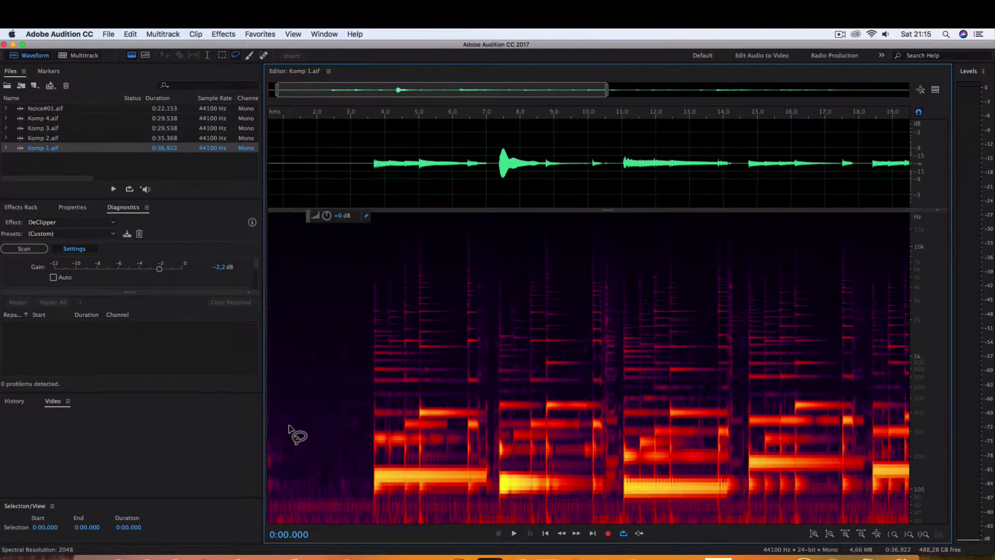
{"action": "scroll", "coordinate": [306, 424], "scroll_direction": "up", "scroll_amount": 2}
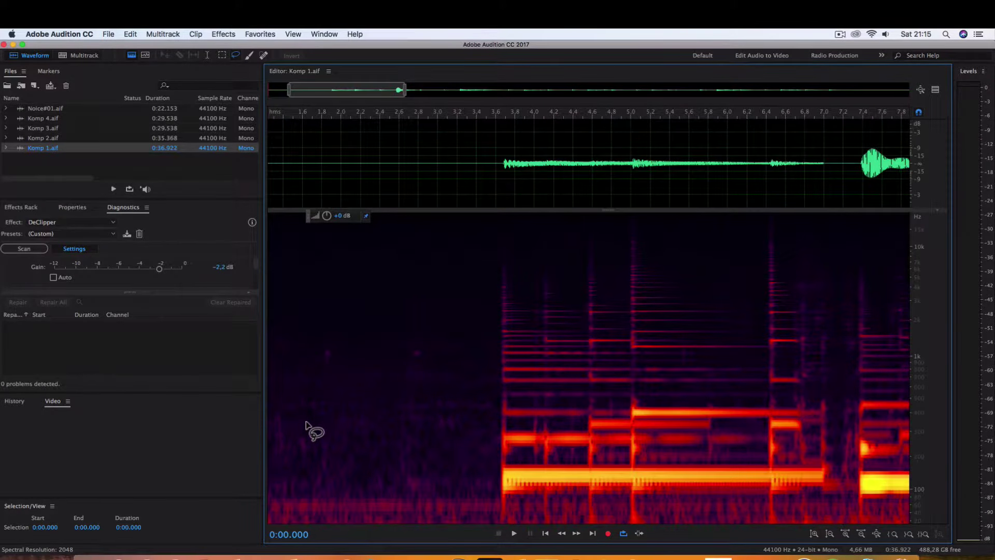
{"action": "scroll", "coordinate": [307, 430], "scroll_direction": "down", "scroll_amount": 3}
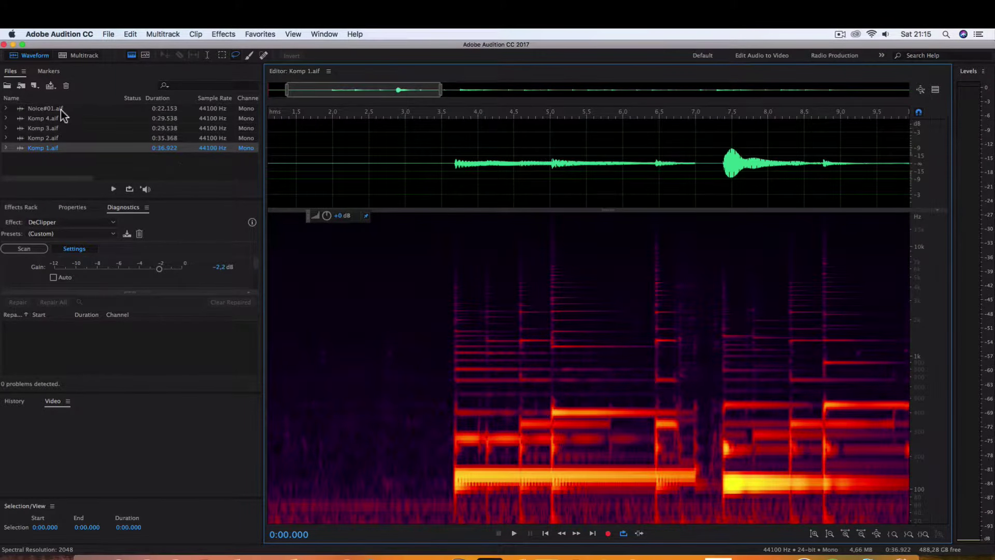
{"action": "double_click", "coordinate": [45, 108]}
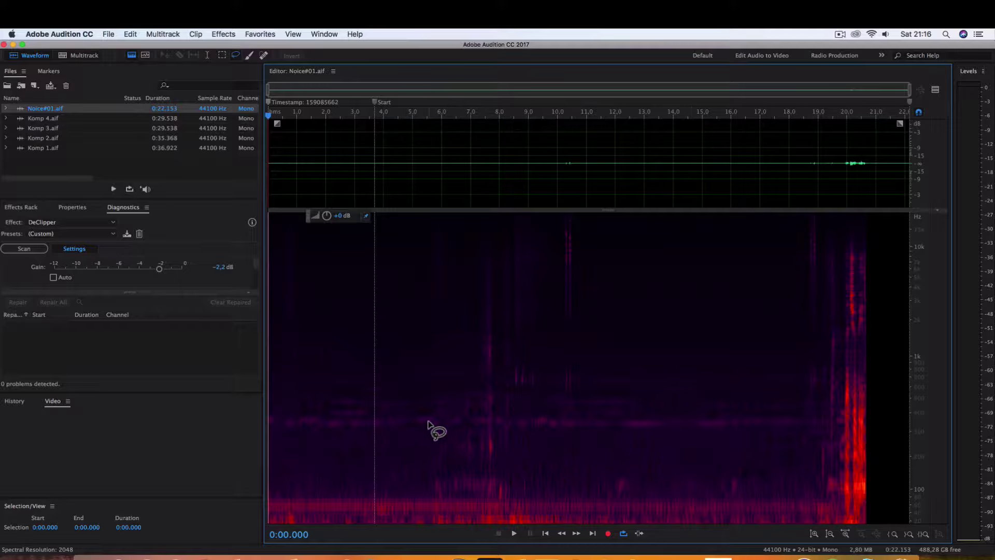
Step: Switch to Logic Pro X, set the cycle range from bar 9 to 13 and record a new noise take on the Noice track
{"action": "left_click", "coordinate": [515, 555]}
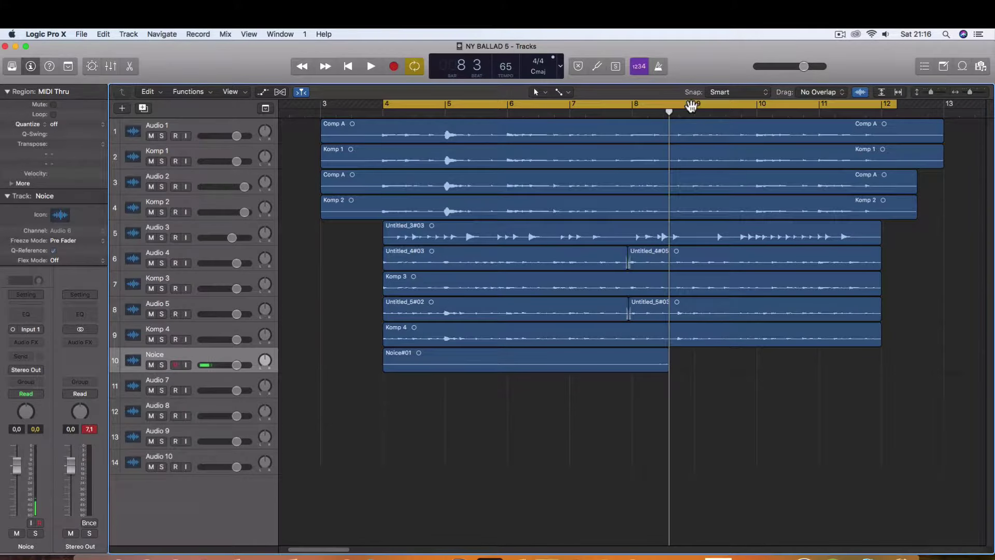
{"action": "left_click_drag", "start_coordinate": [694, 103], "coordinate": [943, 127]}
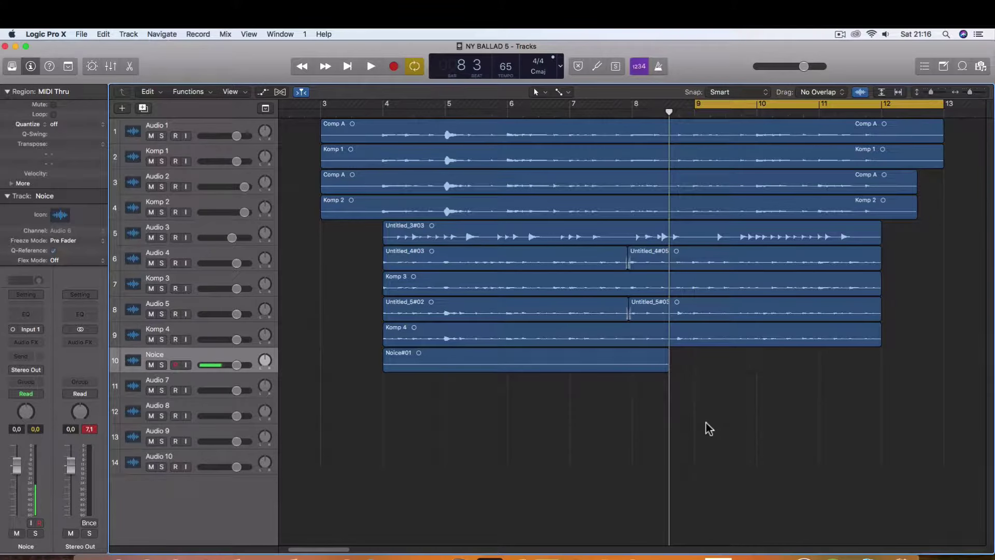
{"action": "left_click", "coordinate": [176, 365]}
{"action": "key", "text": "r"}
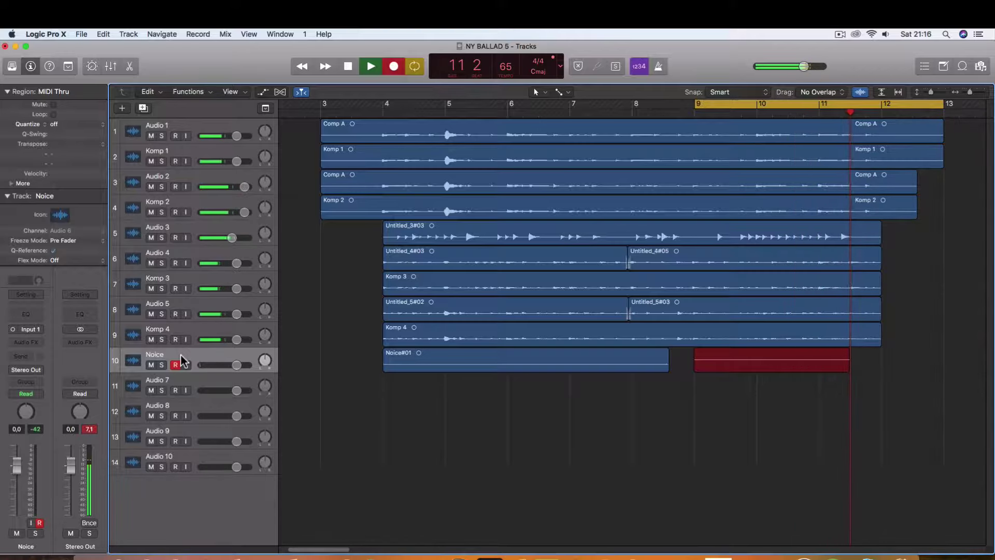
{"action": "key", "text": "space"}
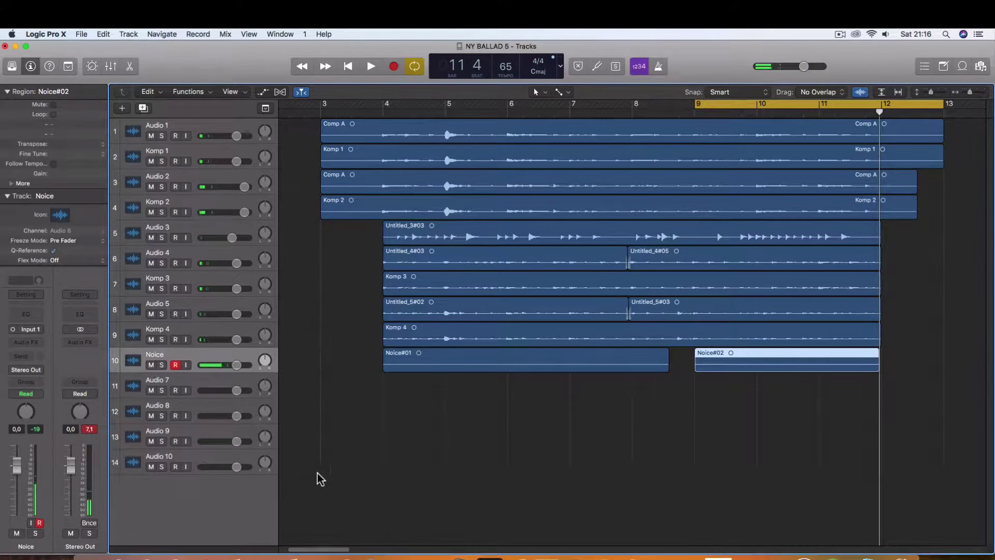
Step: Switch to Adobe Audition and open Noice#02.aif from the Audio Files folder
{"action": "left_click", "coordinate": [547, 558]}
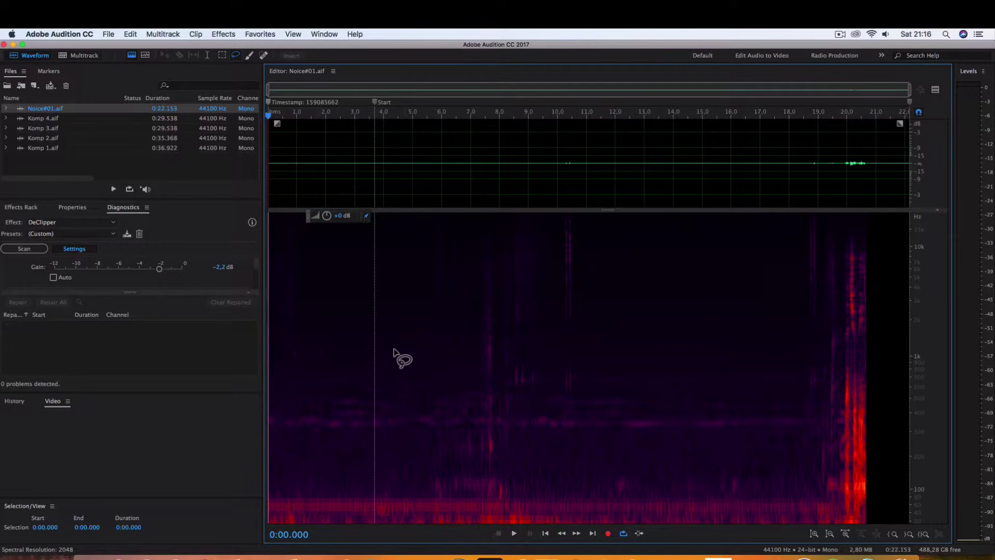
{"action": "left_click", "coordinate": [7, 86]}
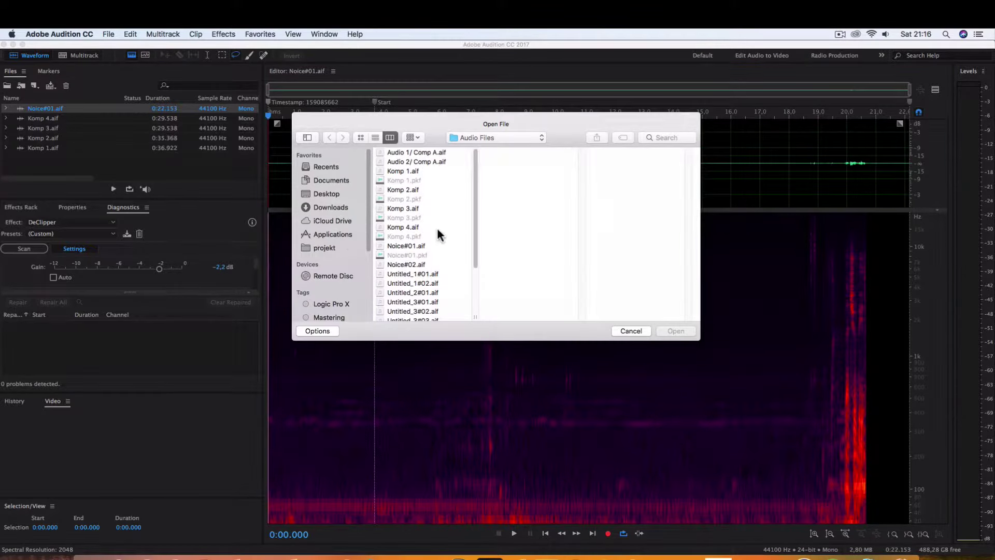
{"action": "double_click", "coordinate": [418, 264]}
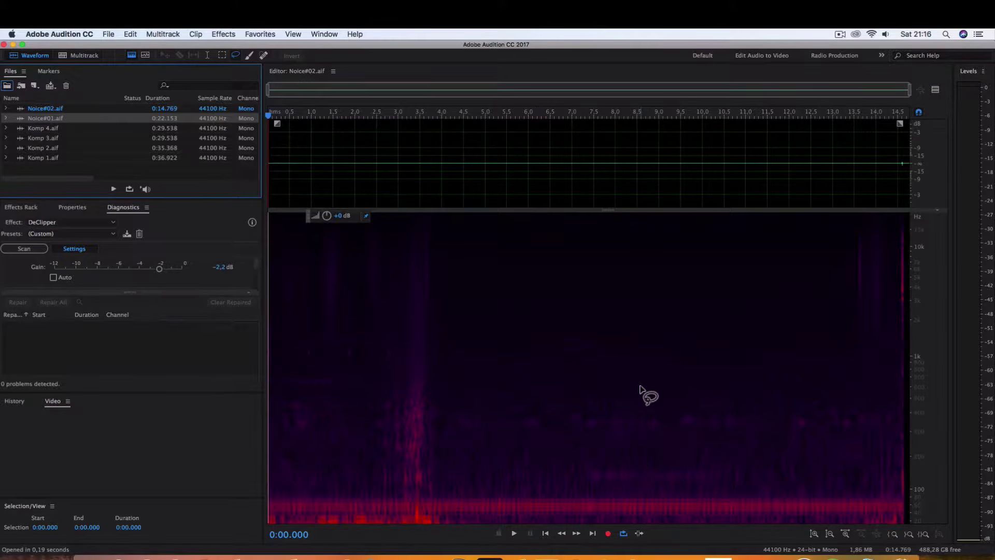
Step: Play Noice#02.aif from about the 4-second mark and stop after a few seconds
{"action": "scroll", "coordinate": [643, 395], "scroll_direction": "up", "scroll_amount": 1}
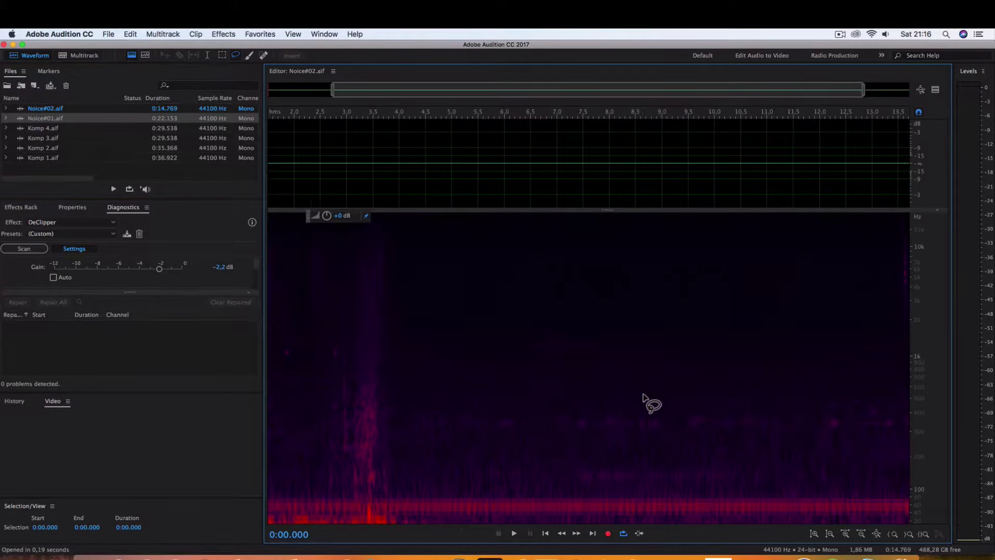
{"action": "scroll", "coordinate": [456, 396], "scroll_direction": "down", "scroll_amount": 1}
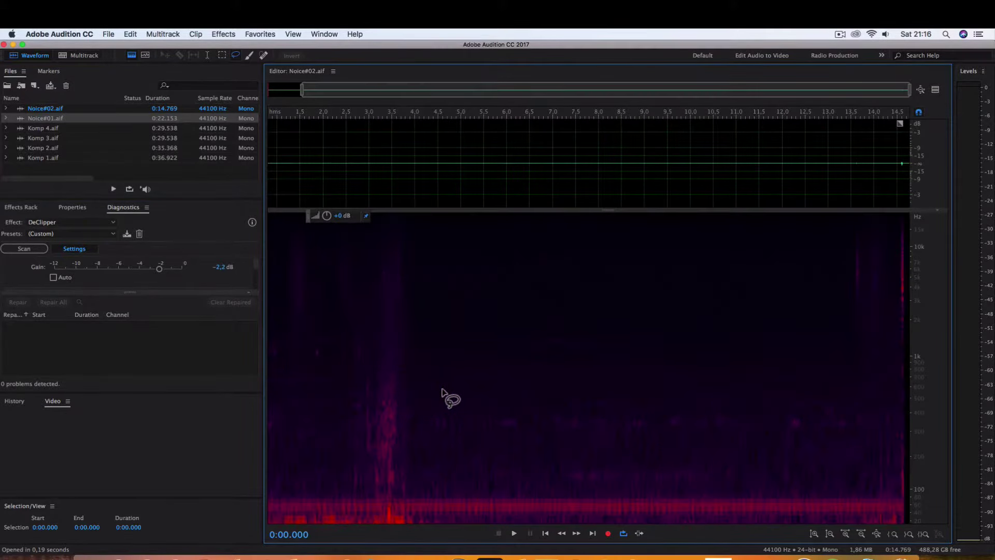
{"action": "left_click", "coordinate": [415, 194]}
{"action": "key", "text": "space"}
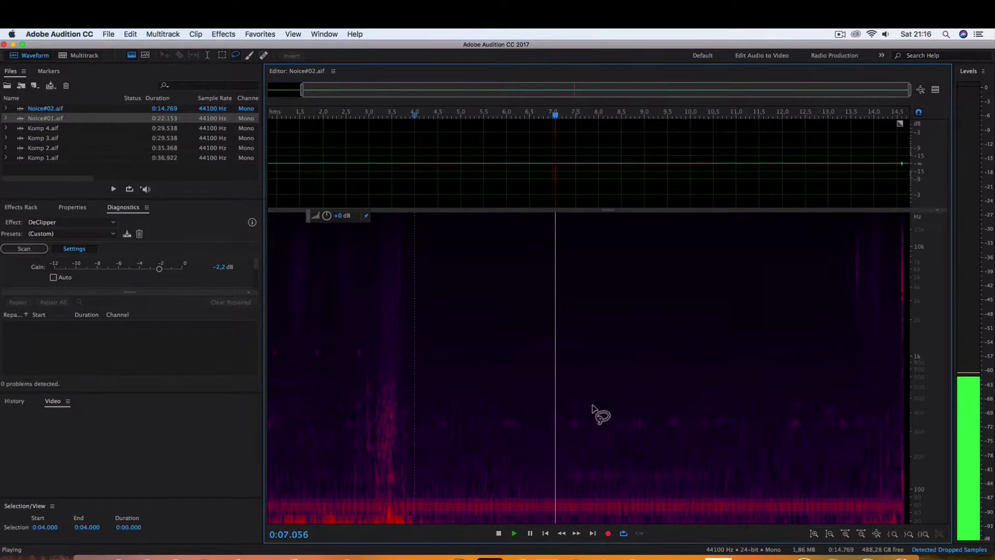
{"action": "key", "text": "space"}
Step: Select the quiet stretch of Noice#02.aif from 0:11.000 to 0:12.000 and play it
{"action": "scroll", "coordinate": [847, 451], "scroll_direction": "up", "scroll_amount": 1}
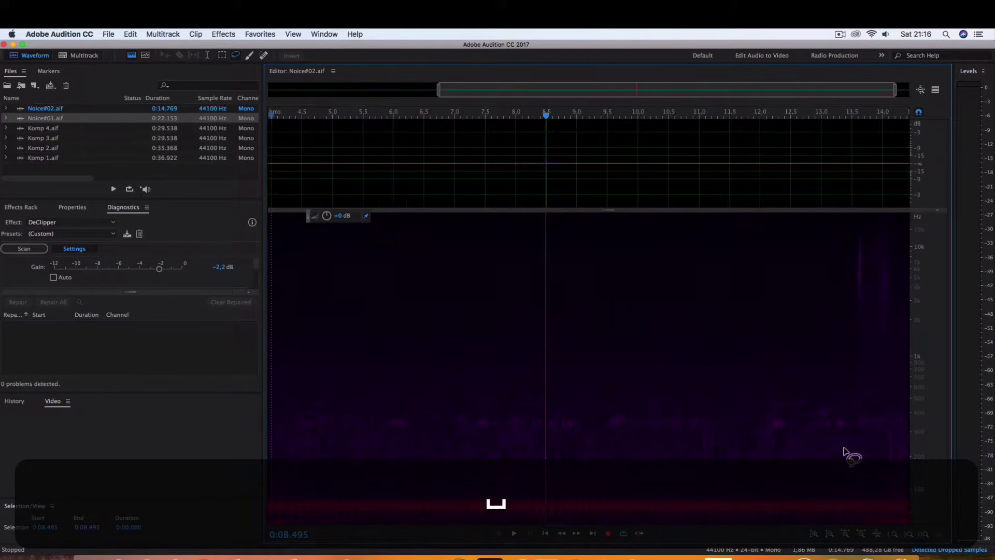
{"action": "scroll", "coordinate": [877, 455], "scroll_direction": "up", "scroll_amount": 2}
{"action": "scroll", "coordinate": [539, 444], "scroll_direction": "down", "scroll_amount": 3}
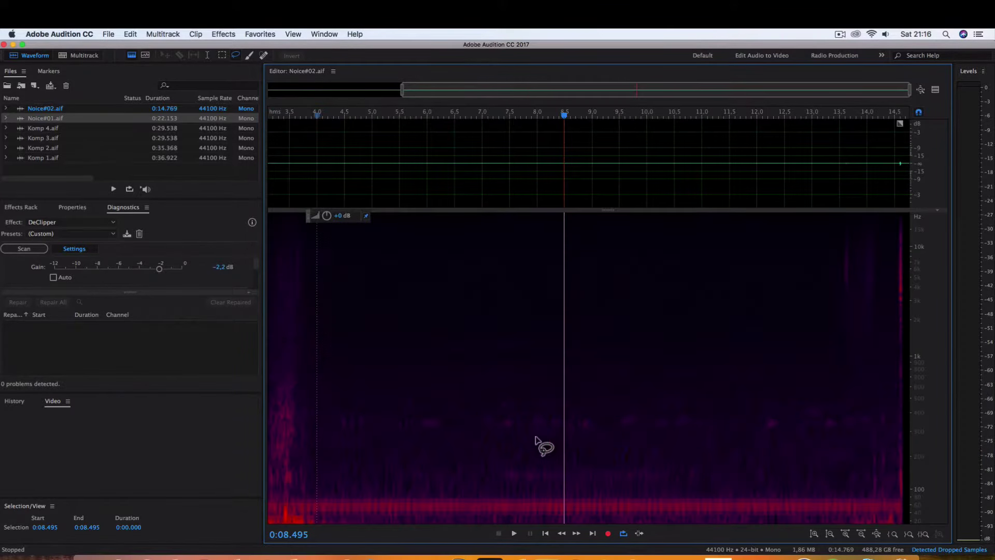
{"action": "scroll", "coordinate": [782, 432], "scroll_direction": "up", "scroll_amount": 1}
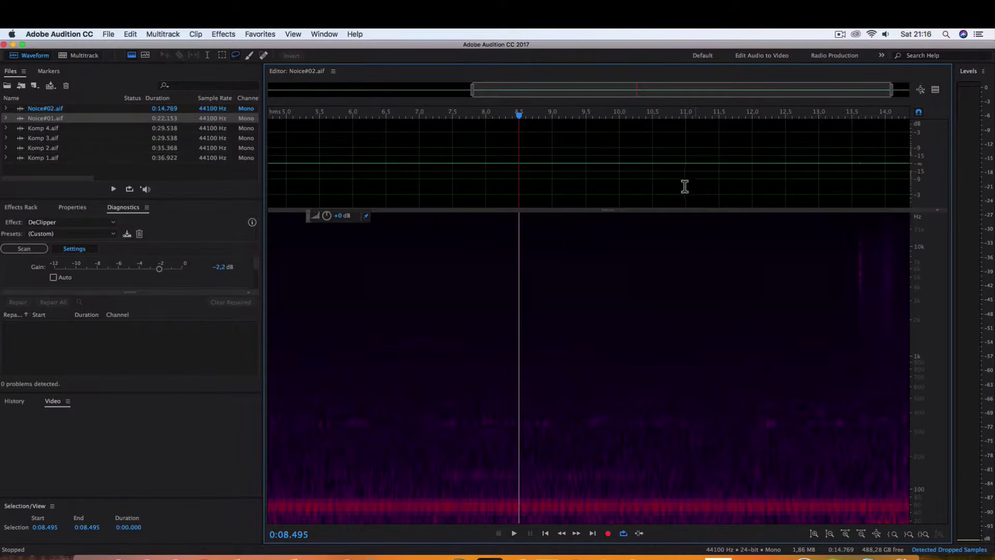
{"action": "left_click_drag", "start_coordinate": [685, 187], "coordinate": [751, 196]}
{"action": "key", "text": "space"}
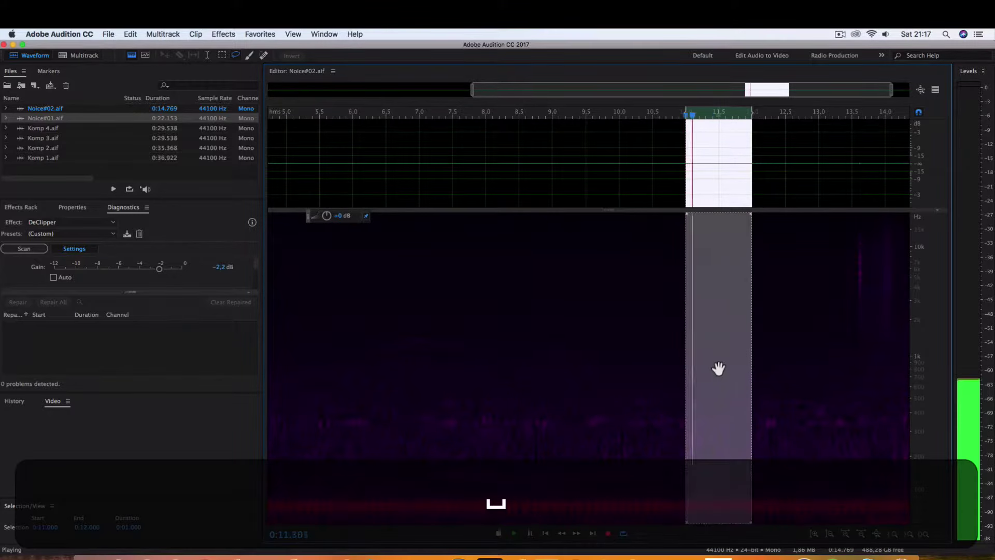
Step: Select the quiet stretch of Noice#02.aif from 0:11.380 to 0:12.029 and play it back
{"action": "scroll", "coordinate": [782, 386], "scroll_direction": "up", "scroll_amount": 1}
{"action": "key", "text": "space"}
{"action": "scroll", "coordinate": [767, 394], "scroll_direction": "up", "scroll_amount": 2}
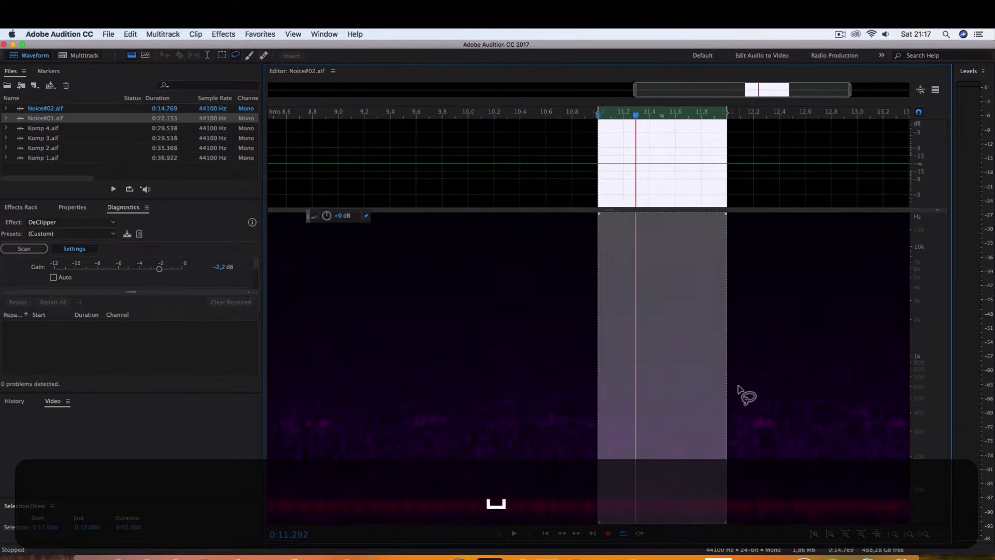
{"action": "left_click", "coordinate": [462, 176]}
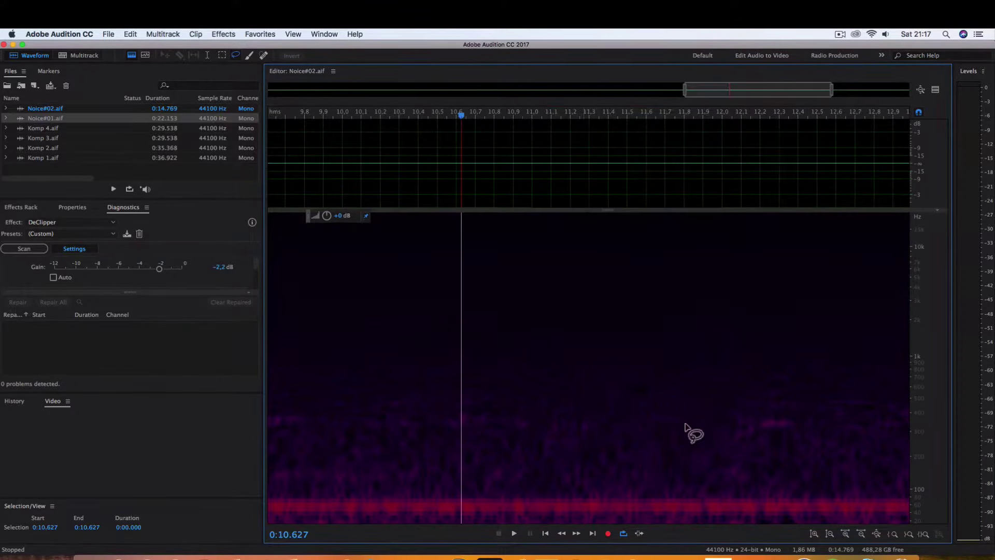
{"action": "left_click_drag", "start_coordinate": [605, 195], "coordinate": [728, 207]}
{"action": "key", "text": "space"}
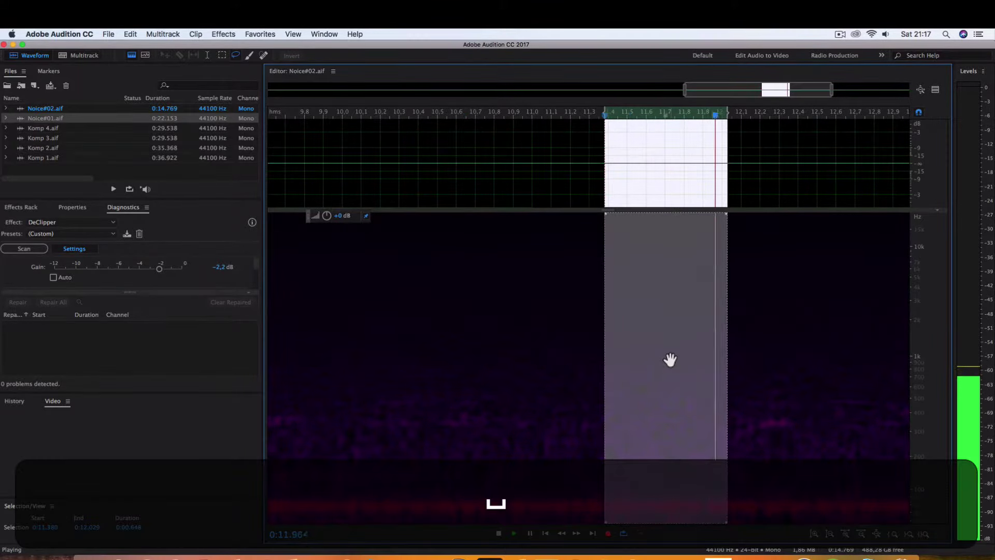
{"action": "key", "text": "space"}
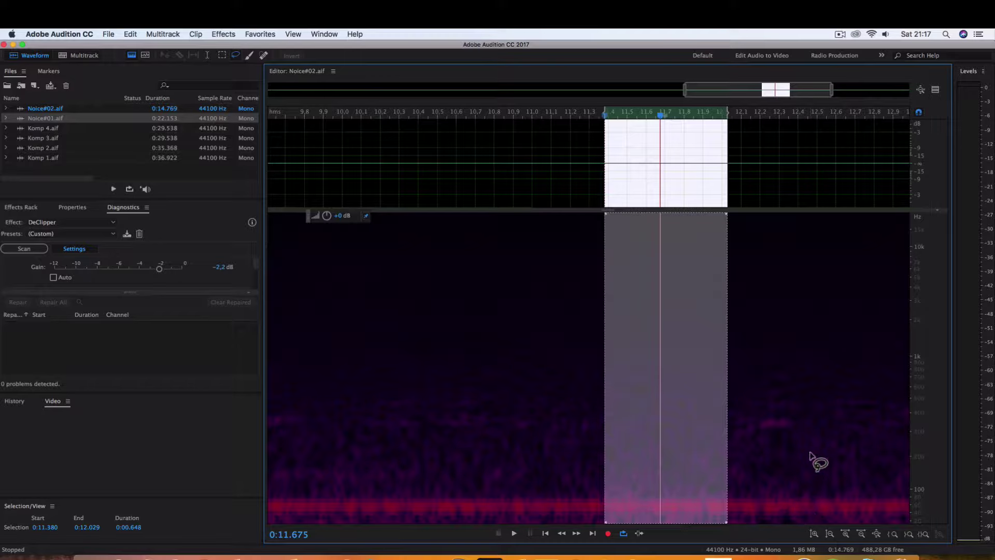
{"action": "key", "text": "space"}
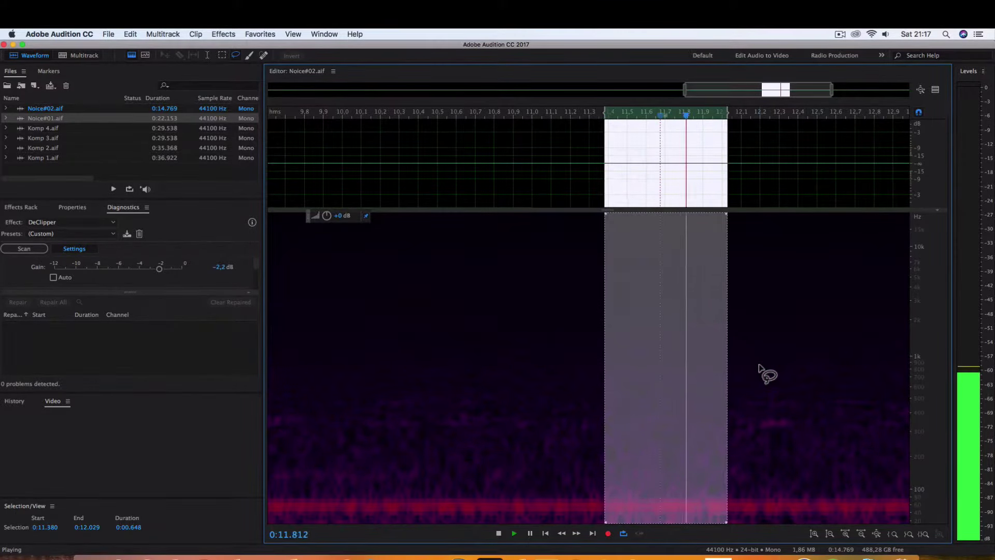
{"action": "key", "text": "space"}
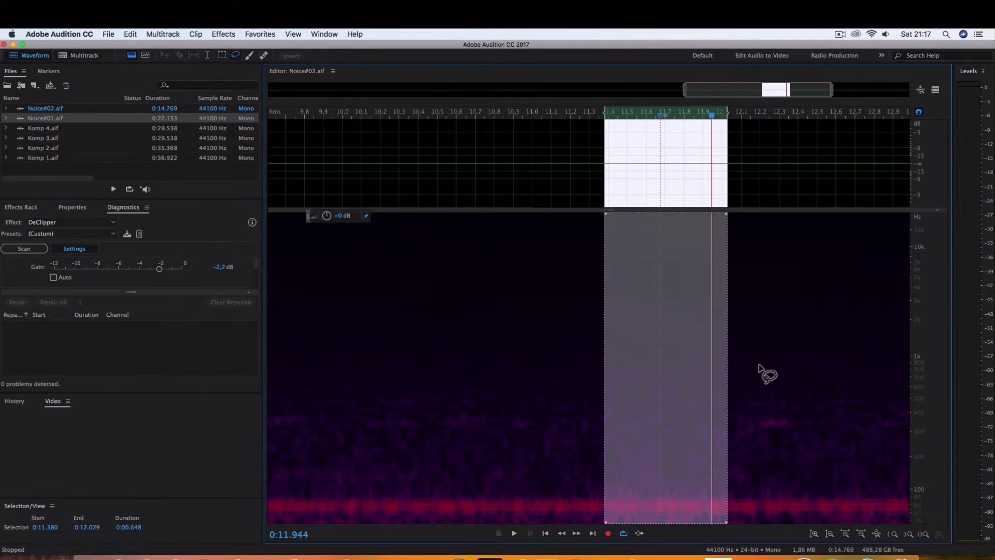
Step: Capture a noise print from the selected stretch of Noice#02.aif
{"action": "key", "text": "shift"}
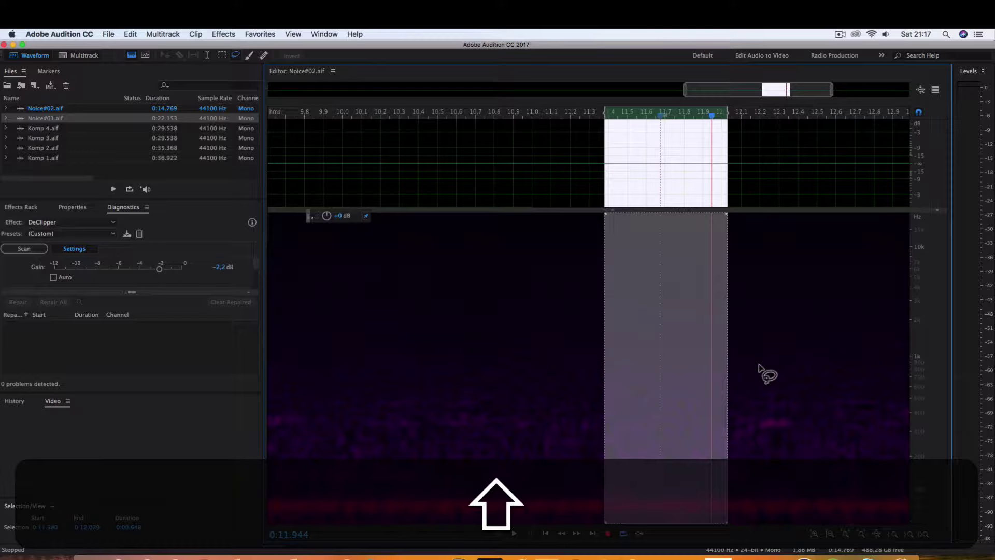
{"action": "key", "text": "shift+p"}
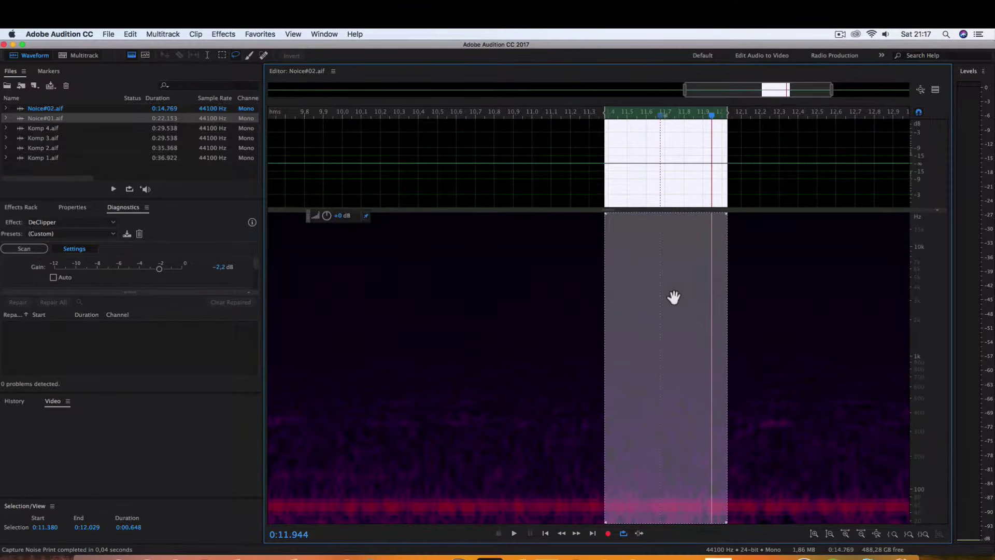
{"action": "left_click", "coordinate": [224, 35]}
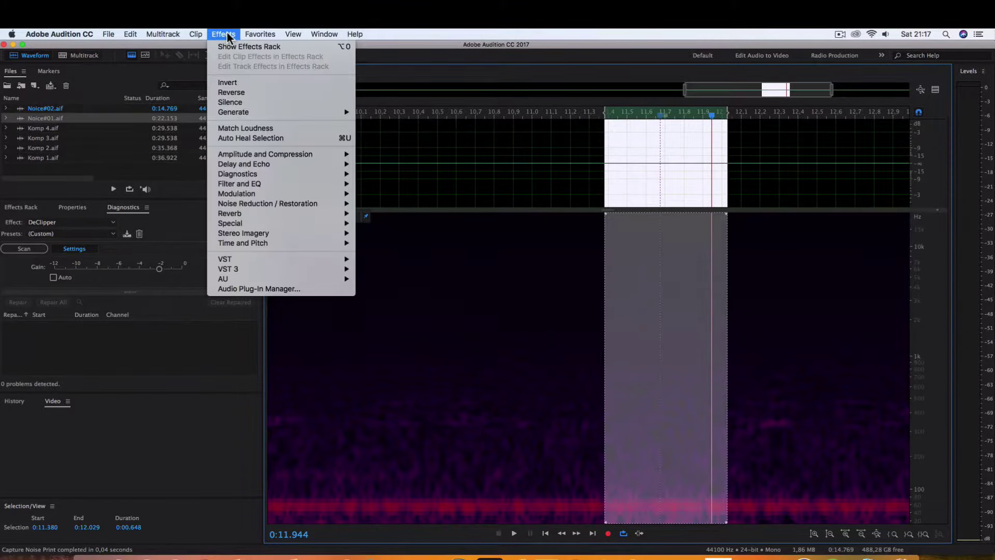
{"action": "mouse_move", "coordinate": [289, 207]}
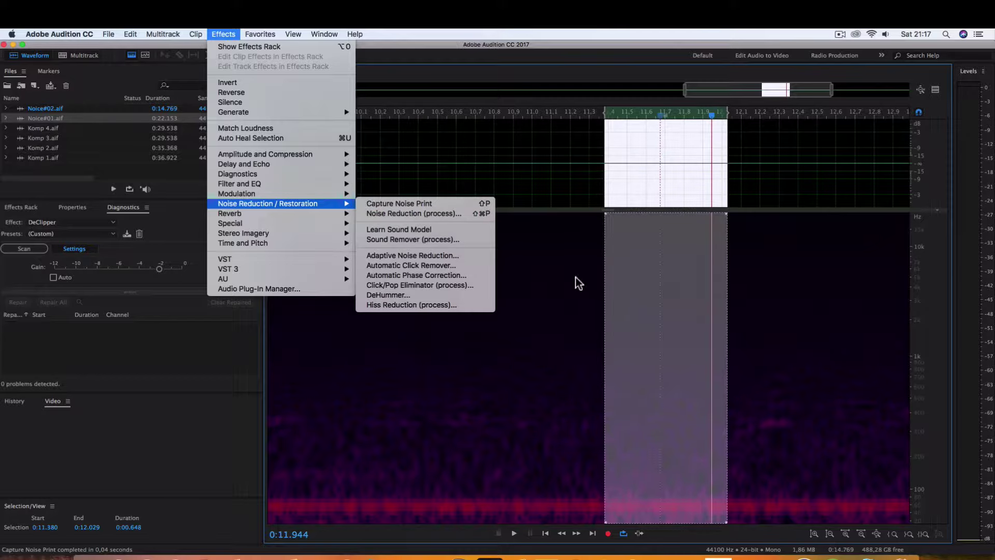
{"action": "left_click", "coordinate": [651, 282]}
{"action": "right_click", "coordinate": [648, 276]}
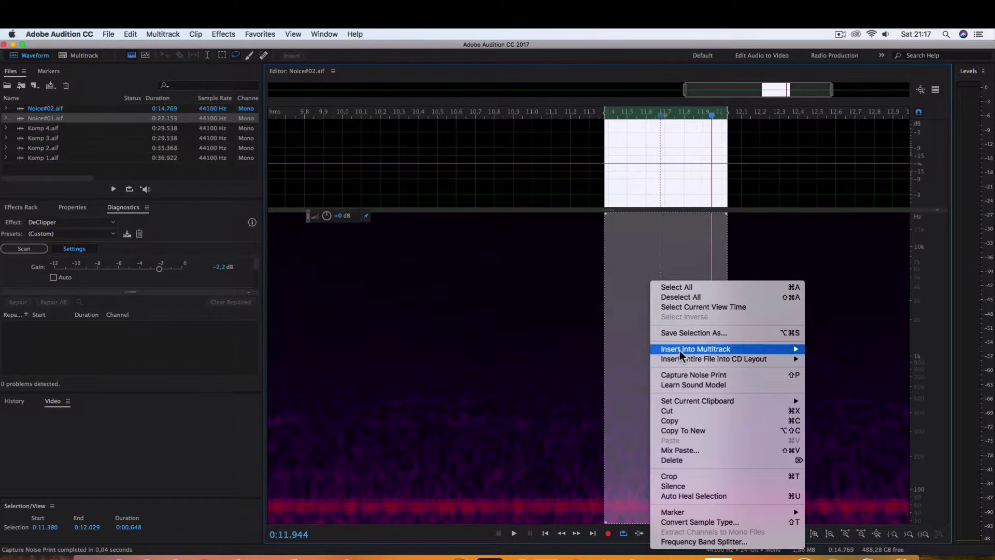
{"action": "left_click", "coordinate": [518, 271]}
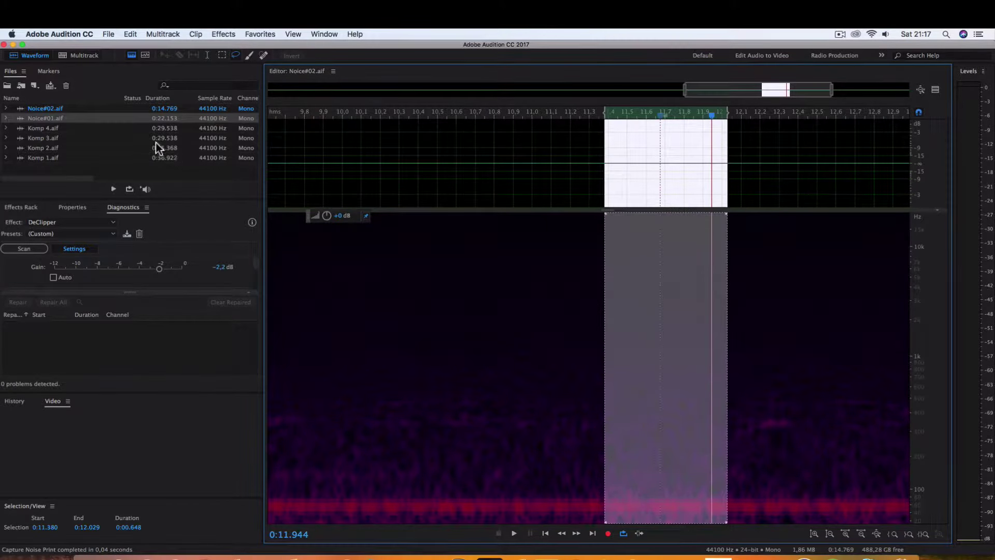
Step: Open Komp 1.aif and place the playhead at 0:03.210, in the quiet part before the first note
{"action": "double_click", "coordinate": [64, 159]}
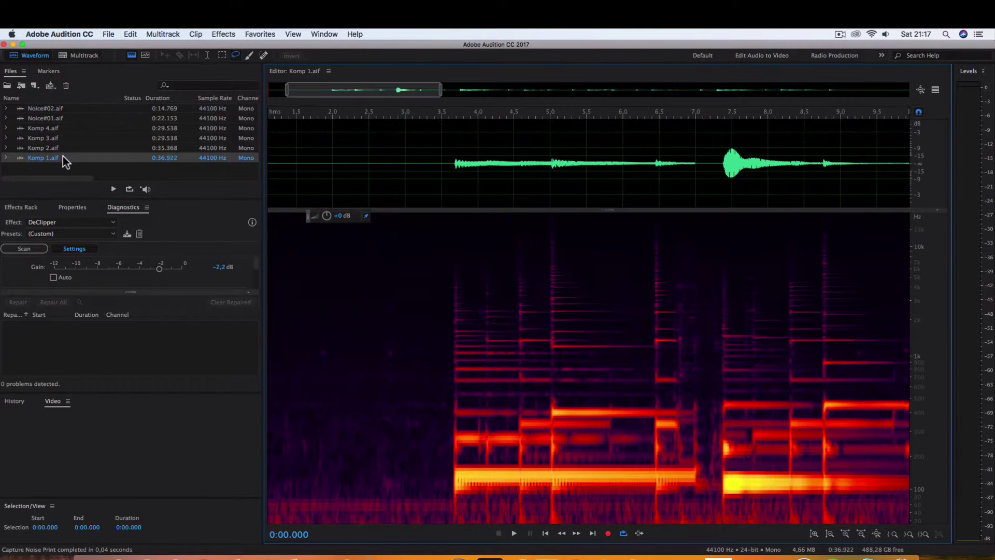
{"action": "left_click", "coordinate": [420, 194]}
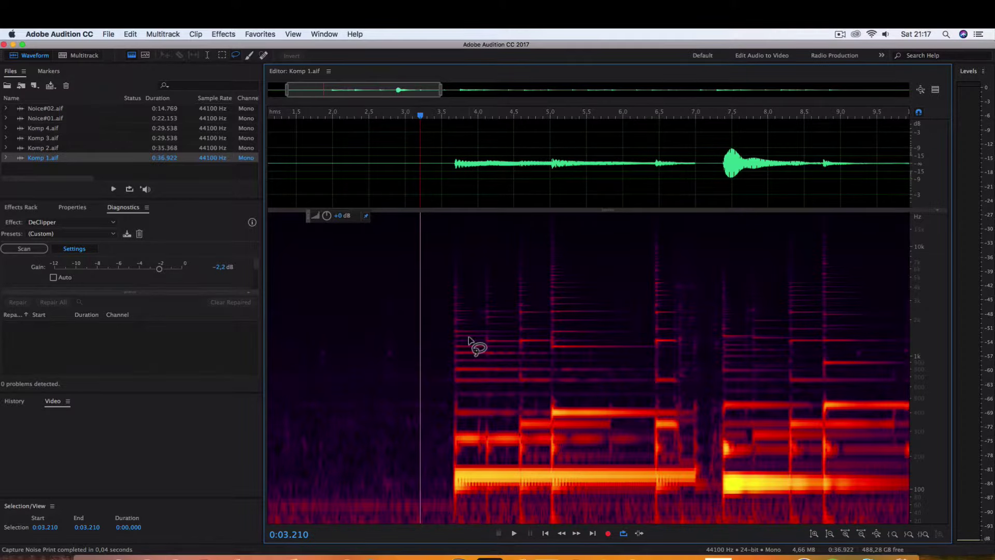
{"action": "scroll", "coordinate": [478, 346], "scroll_direction": "down", "scroll_amount": 2}
{"action": "scroll", "coordinate": [527, 195], "scroll_direction": "down", "scroll_amount": 8}
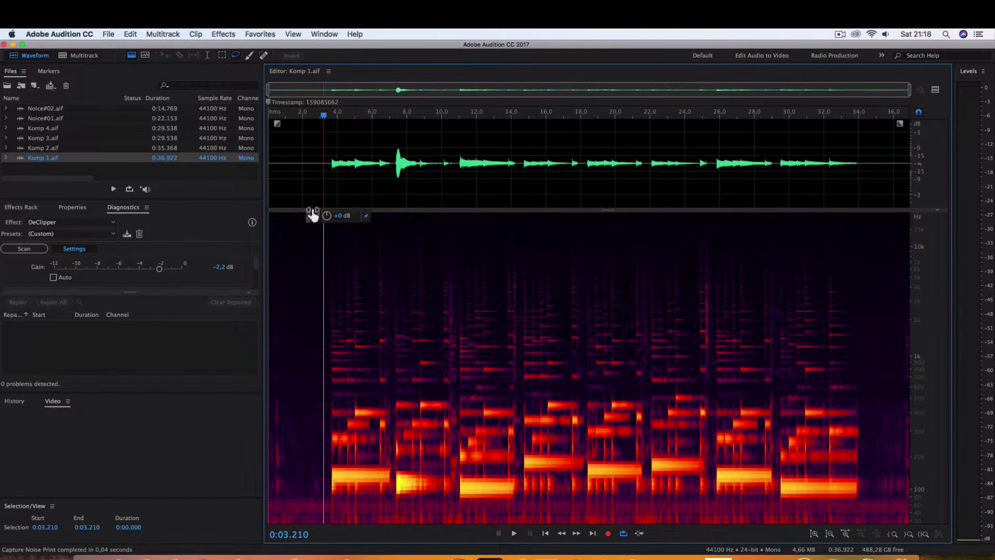
{"action": "scroll", "coordinate": [318, 181], "scroll_direction": "up", "scroll_amount": 3}
{"action": "scroll", "coordinate": [306, 184], "scroll_direction": "up", "scroll_amount": 2}
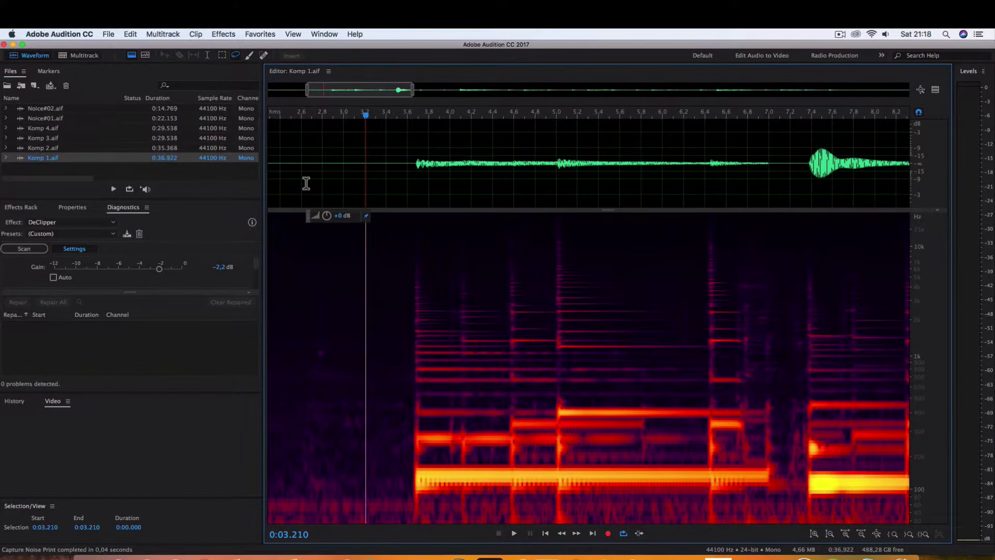
{"action": "scroll", "coordinate": [346, 179], "scroll_direction": "up", "scroll_amount": 4}
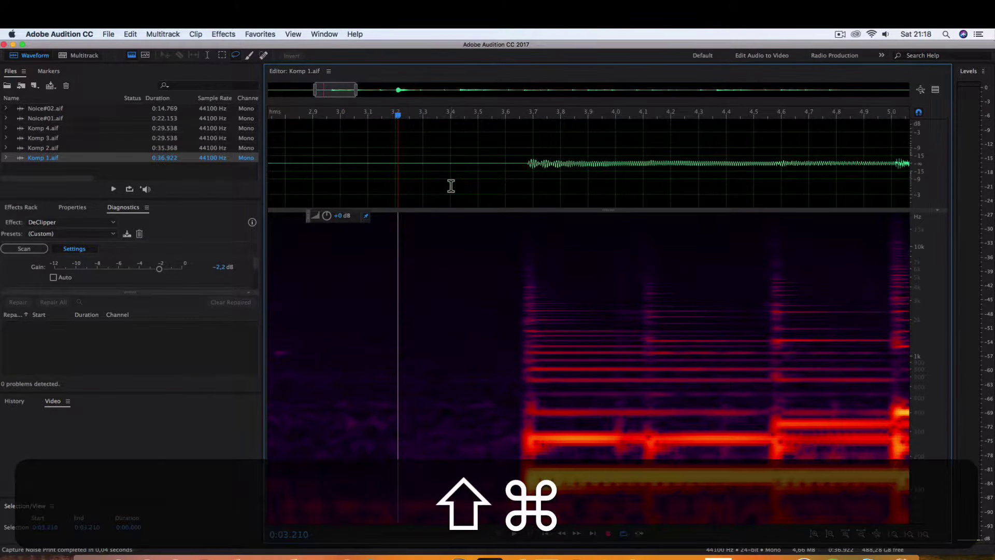
Step: Apply Noise Reduction to the whole of Komp 1.aif with the captured noise print, at 95% and reduced by 50,6 dB, then deselect
{"action": "key", "text": "shift+super+p"}
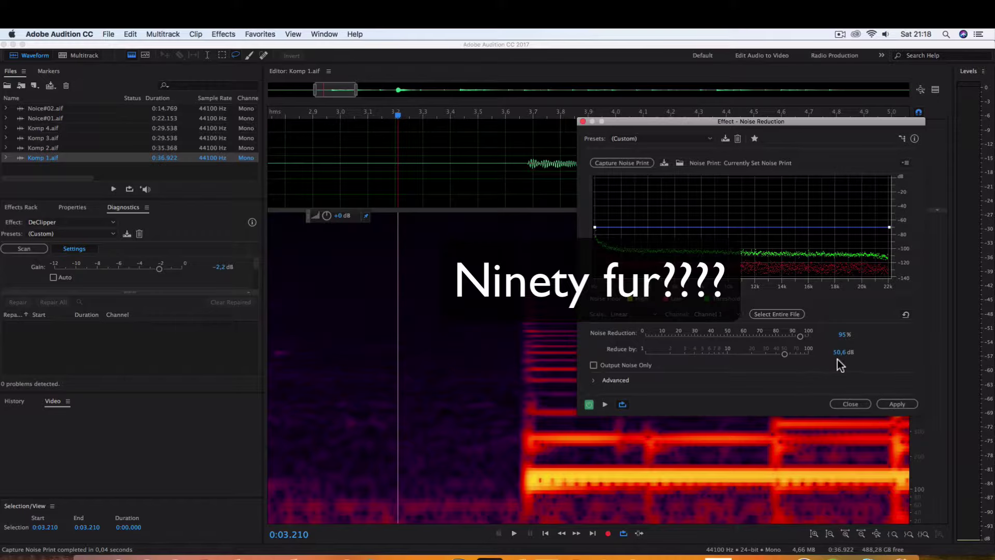
{"action": "left_click", "coordinate": [893, 405]}
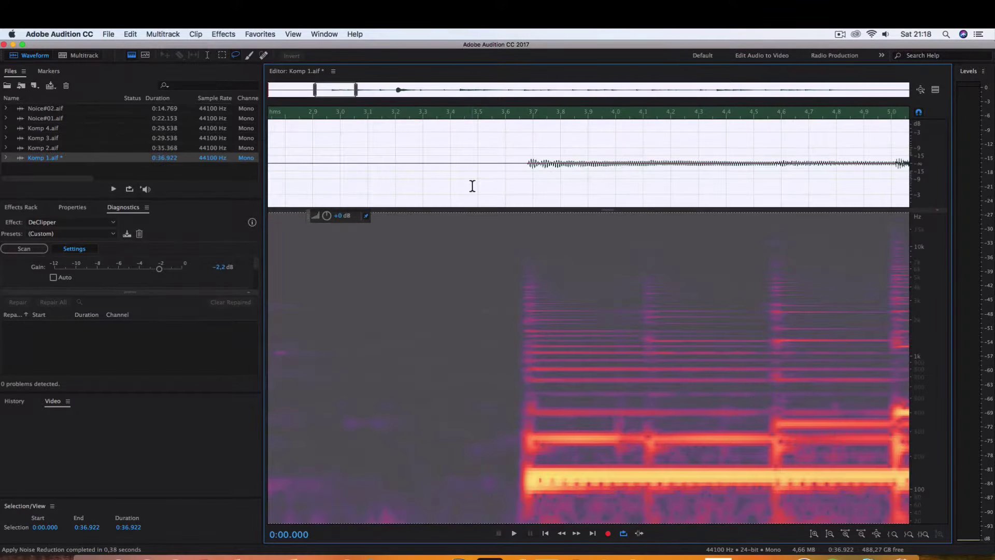
{"action": "left_click", "coordinate": [472, 186]}
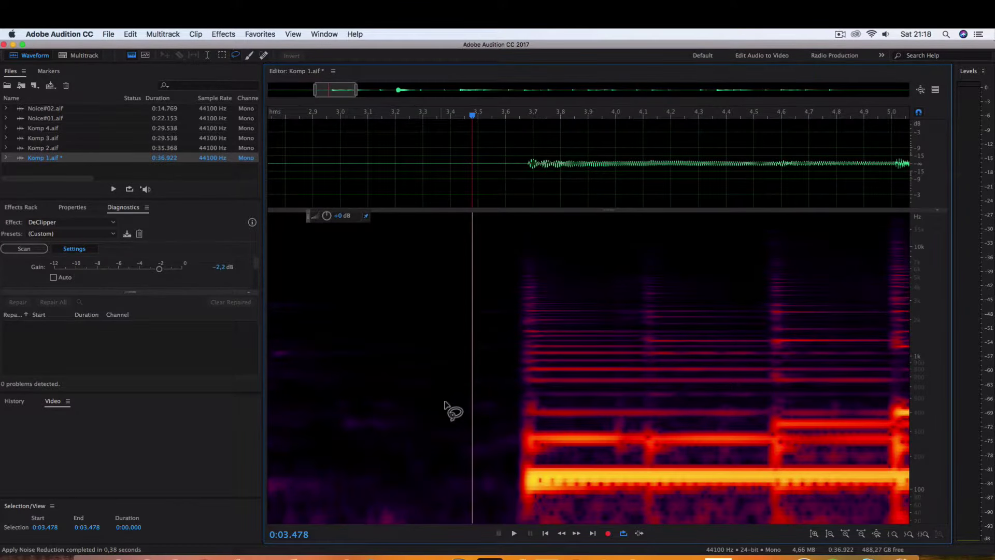
Step: Lower the spectral resolution of the Komp 1.aif display to 512
{"action": "scroll", "coordinate": [445, 405], "scroll_direction": "up", "scroll_amount": 1}
{"action": "scroll", "coordinate": [445, 405], "scroll_direction": "down", "scroll_amount": 3}
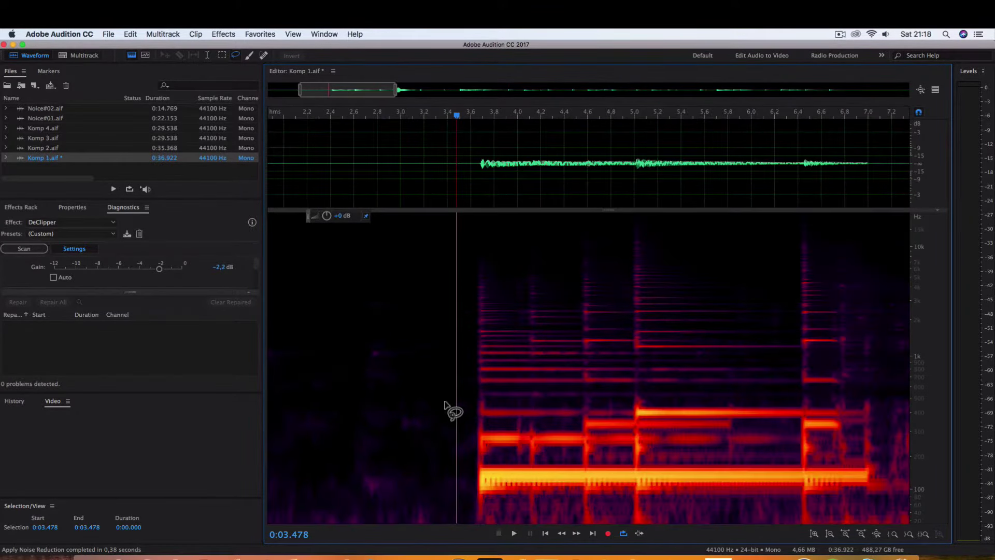
{"action": "key", "text": "shift+super+Down"}
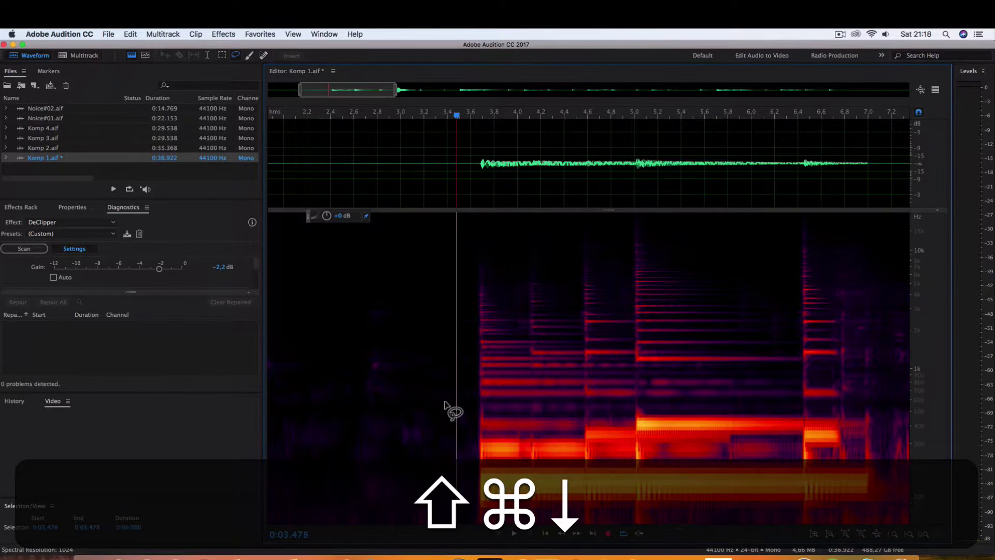
{"action": "key", "text": "shift+super+Down"}
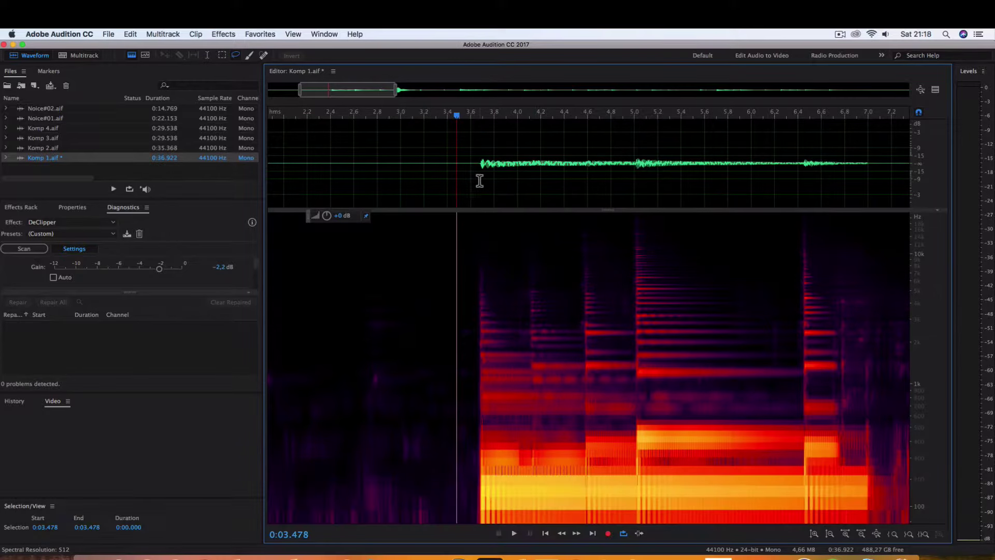
Step: Select the lead-in of Komp 1.aif from the file's start to 0:03.668, just before the first note
{"action": "left_click", "coordinate": [477, 181]}
{"action": "key", "text": "shift+Home"}
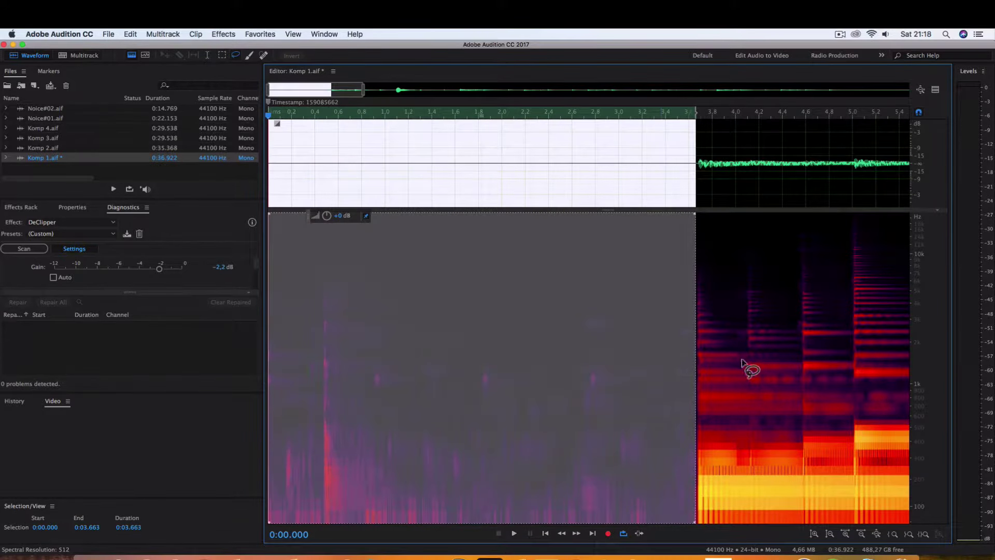
{"action": "scroll", "coordinate": [735, 368], "scroll_direction": "up", "scroll_amount": 3}
{"action": "scroll", "coordinate": [721, 365], "scroll_direction": "up", "scroll_amount": 2}
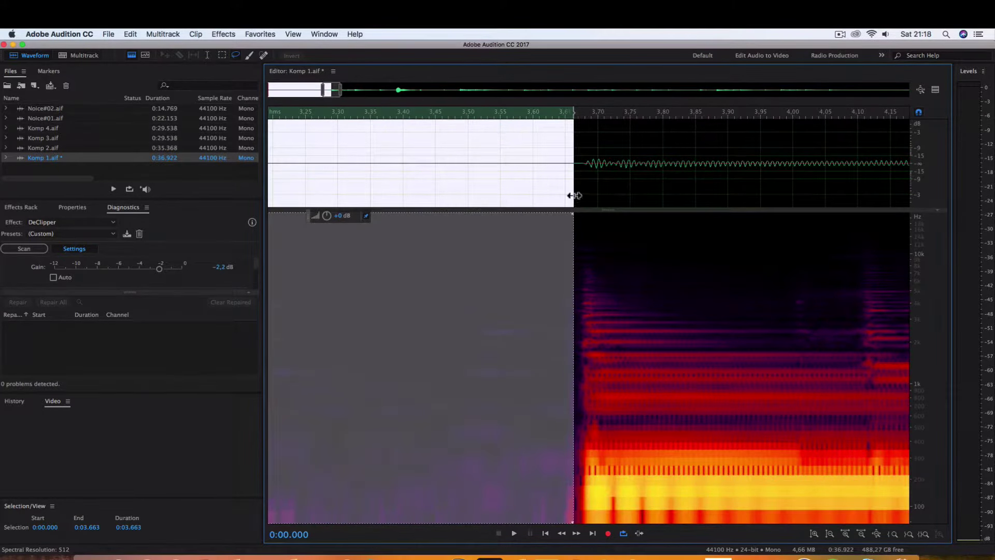
{"action": "left_click_drag", "start_coordinate": [574, 195], "coordinate": [577, 195]}
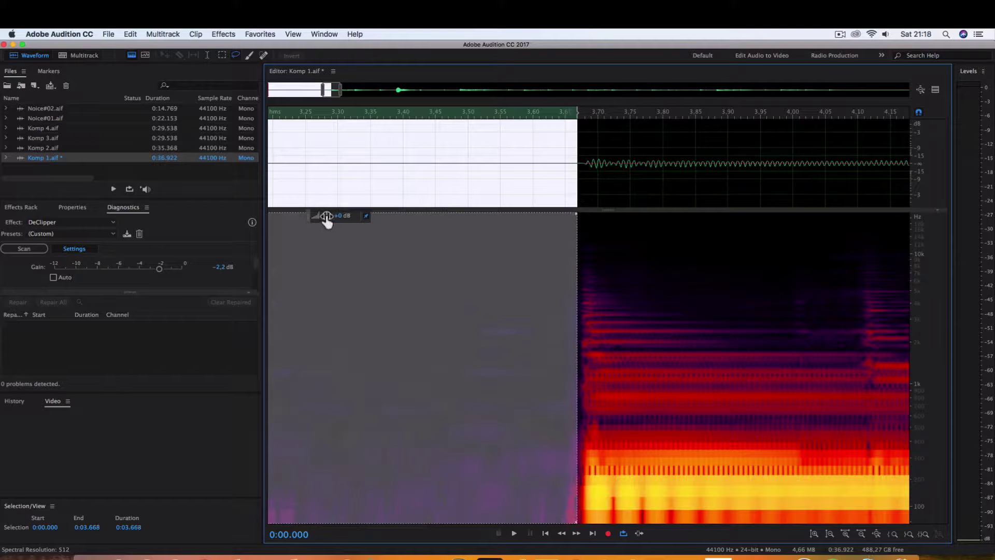
Step: Reduce the gain of the selected lead-in in Komp 1.aif to silence and clear the selection
{"action": "left_click_drag", "start_coordinate": [355, 216], "coordinate": [362, 238]}
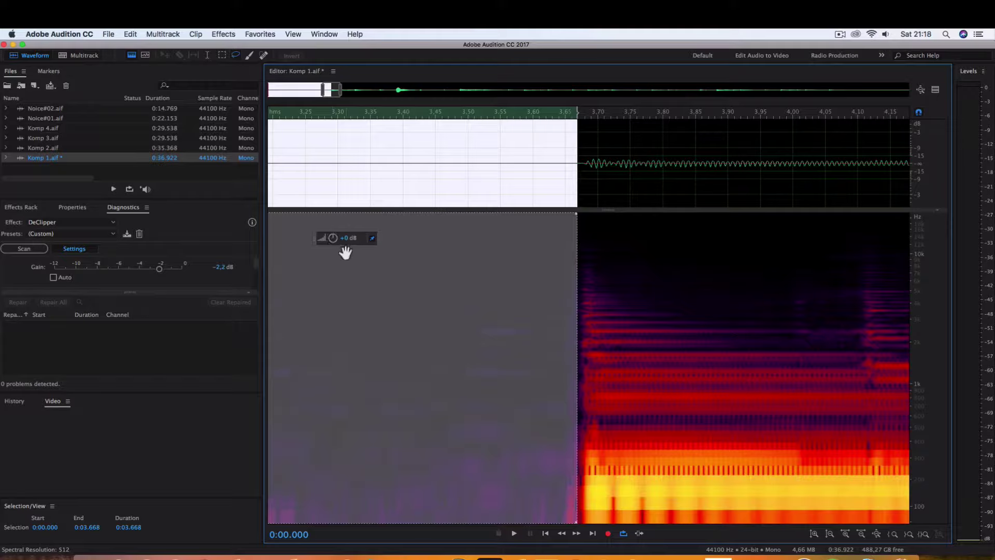
{"action": "left_click_drag", "start_coordinate": [332, 240], "coordinate": [333, 328]}
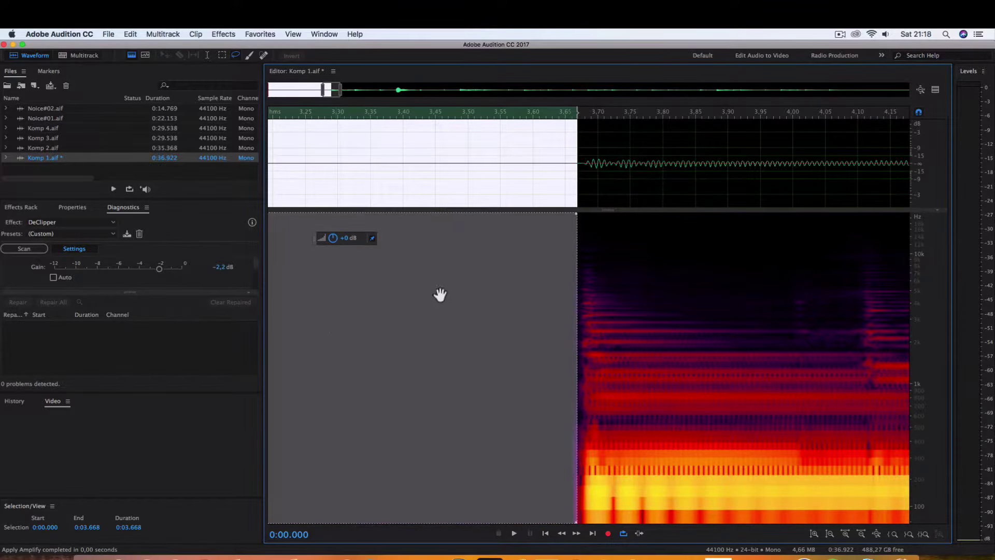
{"action": "left_click", "coordinate": [528, 190]}
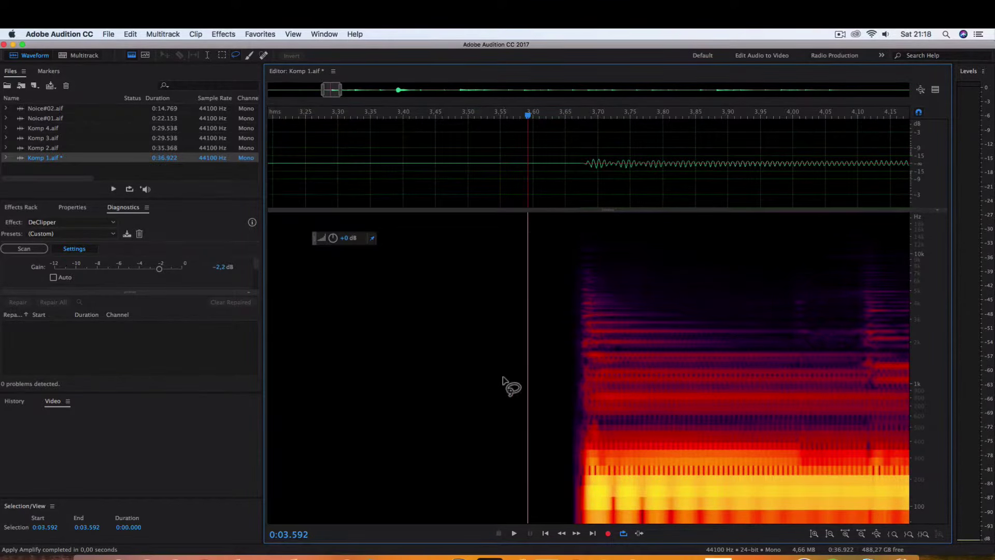
{"action": "scroll", "coordinate": [505, 383], "scroll_direction": "down", "scroll_amount": 4}
{"action": "scroll", "coordinate": [509, 384], "scroll_direction": "down", "scroll_amount": 2}
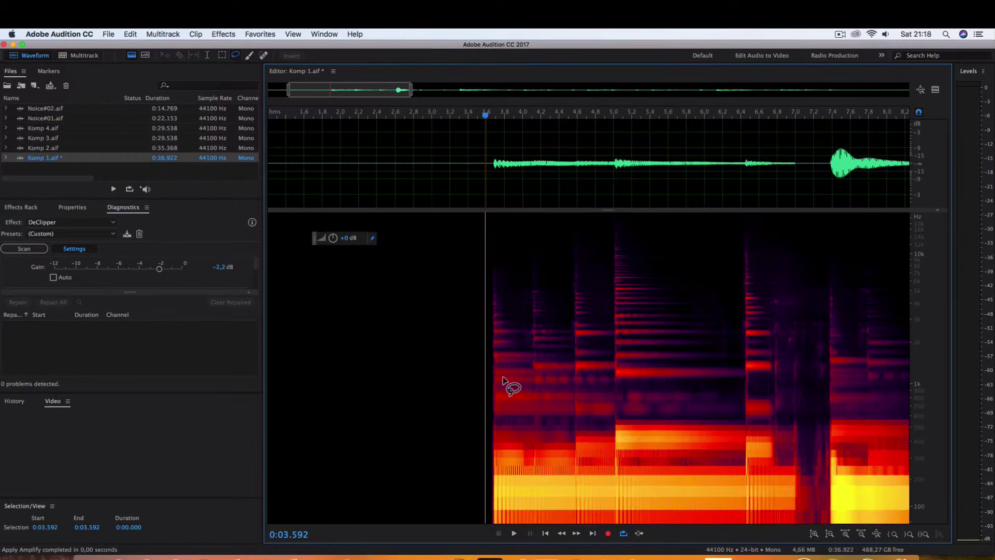
{"action": "scroll", "coordinate": [510, 386], "scroll_direction": "down", "scroll_amount": 2}
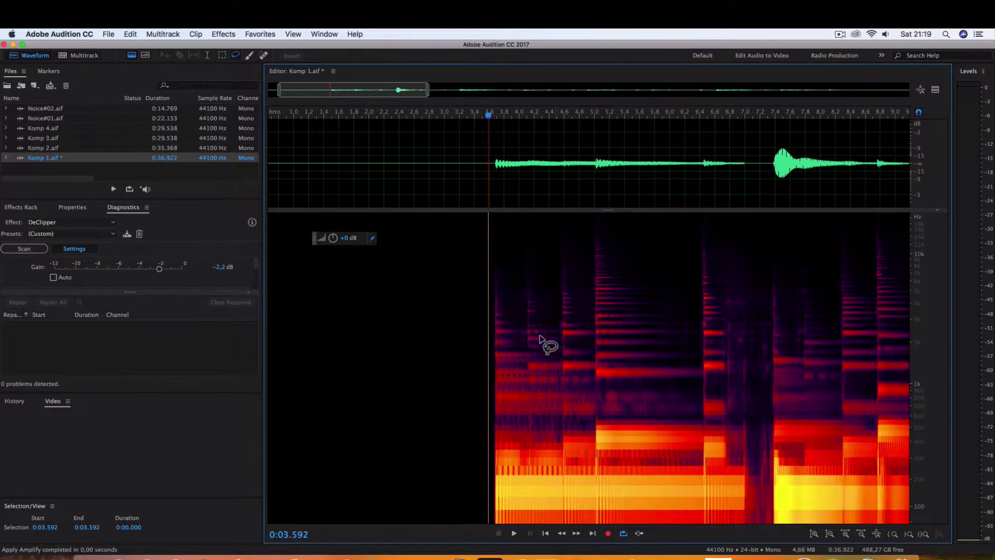
Step: Activate the Spot Healing Brush at 15 px for the opening notes of Komp 1.aif
{"action": "scroll", "coordinate": [541, 343], "scroll_direction": "up", "scroll_amount": 3}
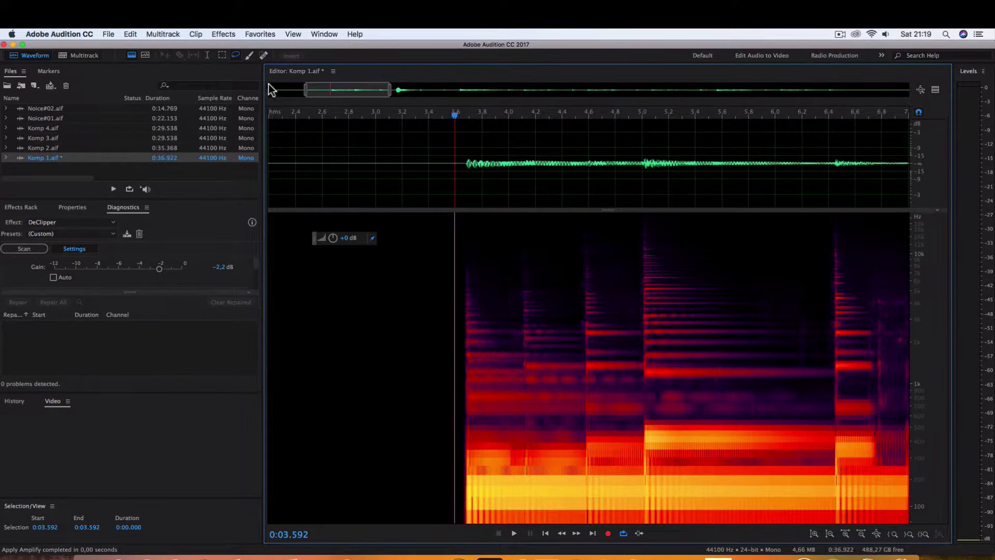
{"action": "left_click", "coordinate": [264, 56]}
{"action": "scroll", "coordinate": [512, 347], "scroll_direction": "up", "scroll_amount": 2}
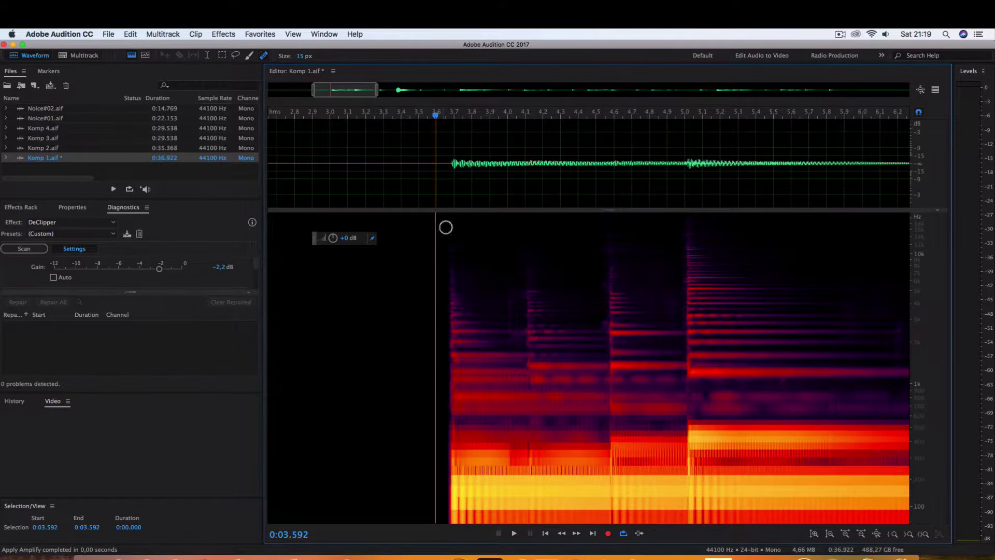
{"action": "scroll", "coordinate": [425, 370], "scroll_direction": "down", "scroll_amount": 10}
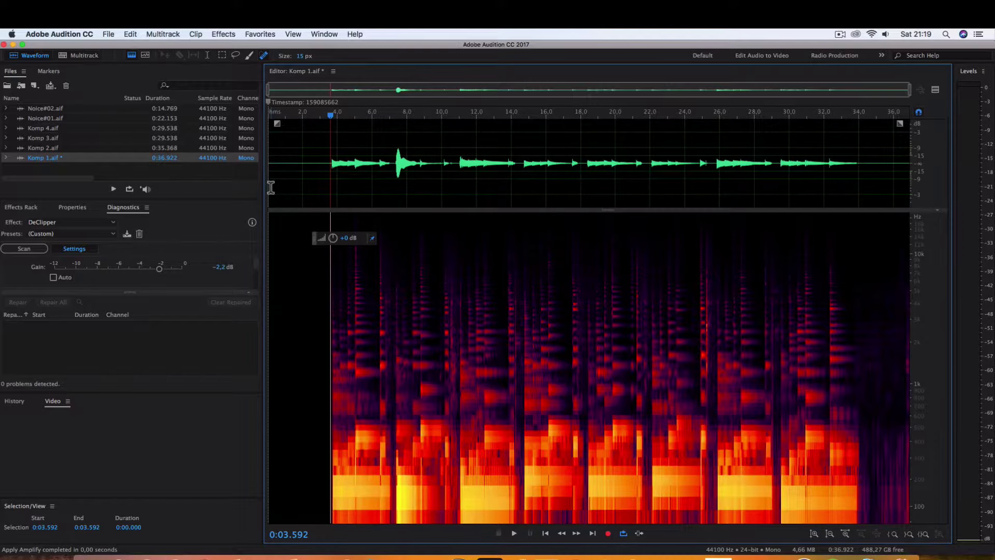
{"action": "scroll", "coordinate": [316, 355], "scroll_direction": "up", "scroll_amount": 5}
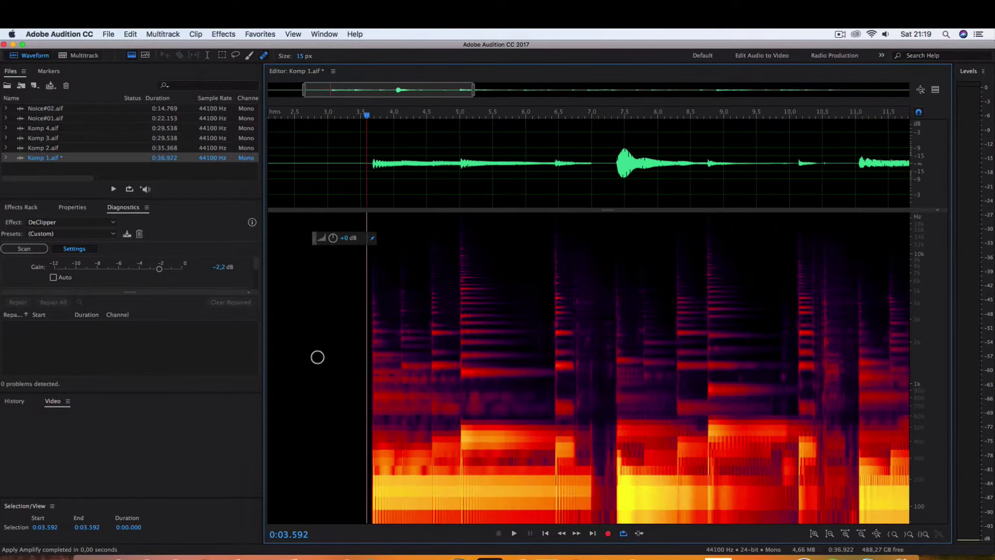
{"action": "scroll", "coordinate": [317, 357], "scroll_direction": "up", "scroll_amount": 4}
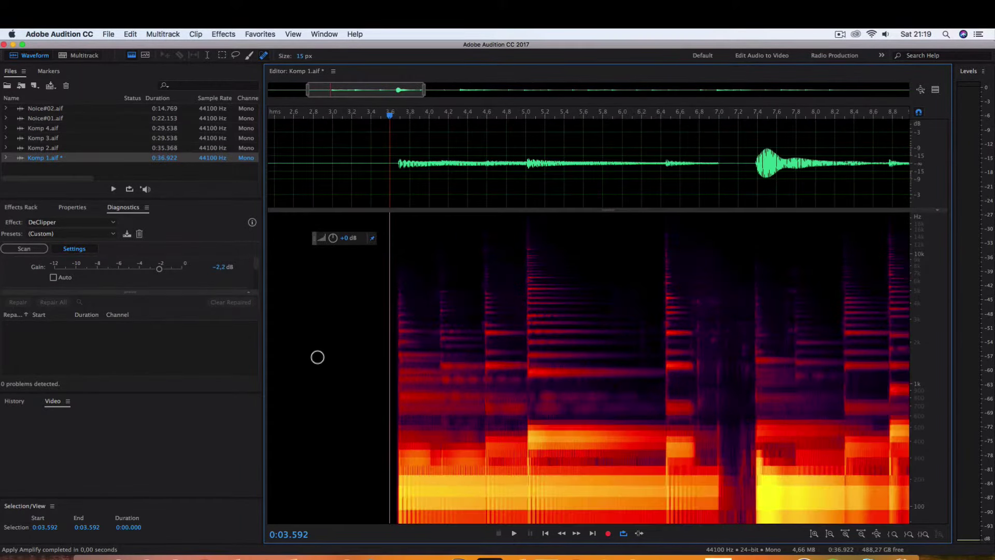
{"action": "scroll", "coordinate": [467, 325], "scroll_direction": "up", "scroll_amount": 2}
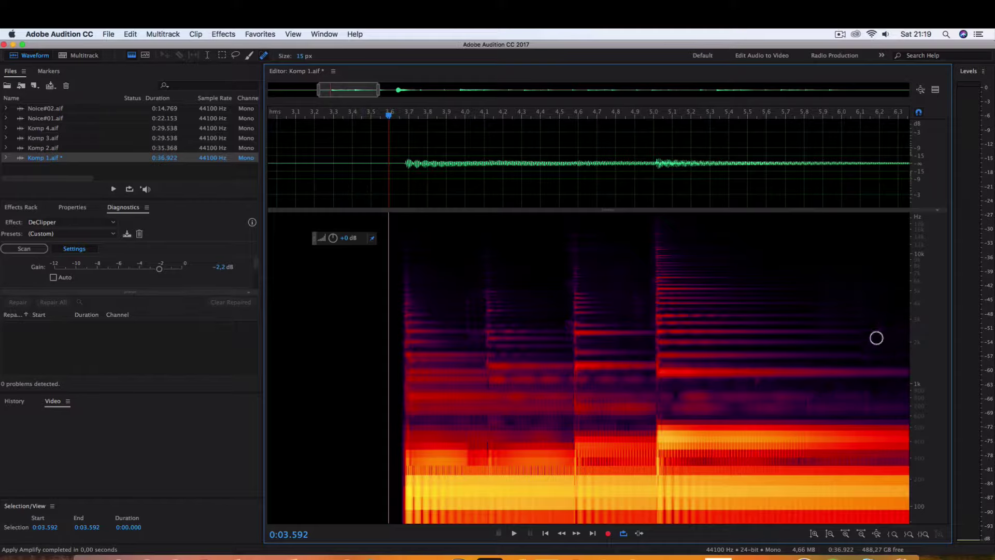
Step: Play back the opening phrase of Komp 1.aif from 0:02.980, stopping after the short note at about 0:06.5
{"action": "left_click", "coordinate": [273, 188]}
{"action": "key", "text": "space"}
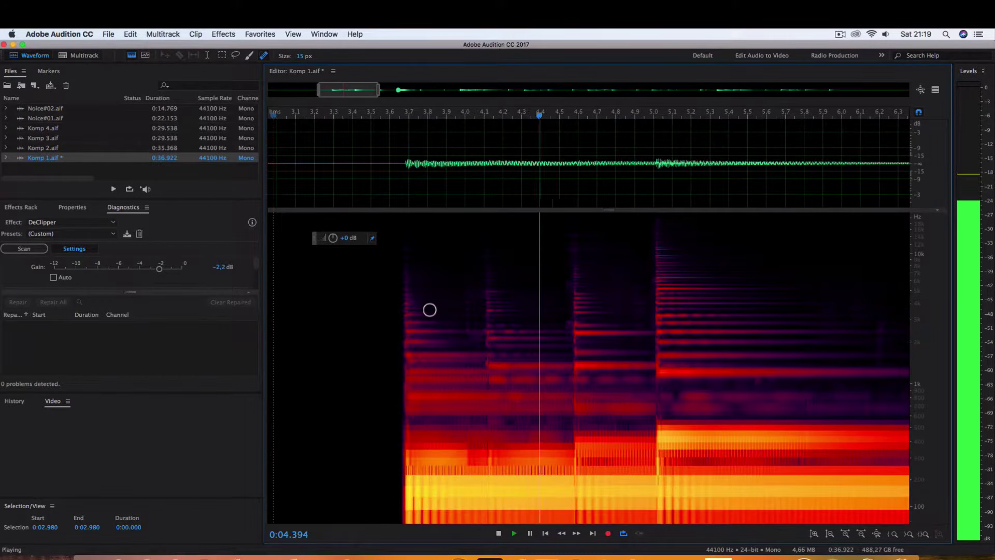
{"action": "scroll", "coordinate": [430, 309], "scroll_direction": "down", "scroll_amount": 4}
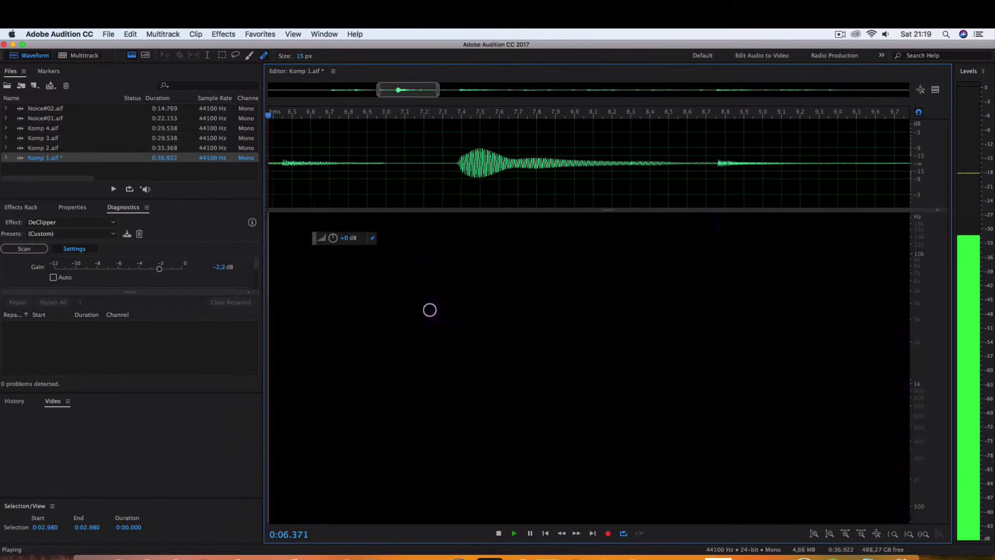
{"action": "key", "text": "space"}
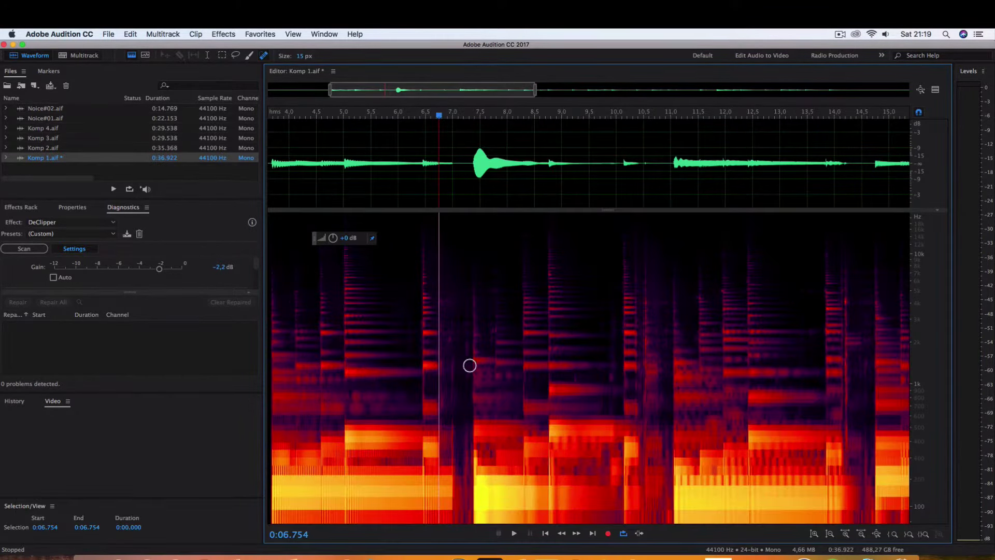
Step: Heal the faint noise patch at about 0:04.0, just before the second note, and lower the spectral resolution to 256
{"action": "scroll", "coordinate": [348, 368], "scroll_direction": "up", "scroll_amount": 4}
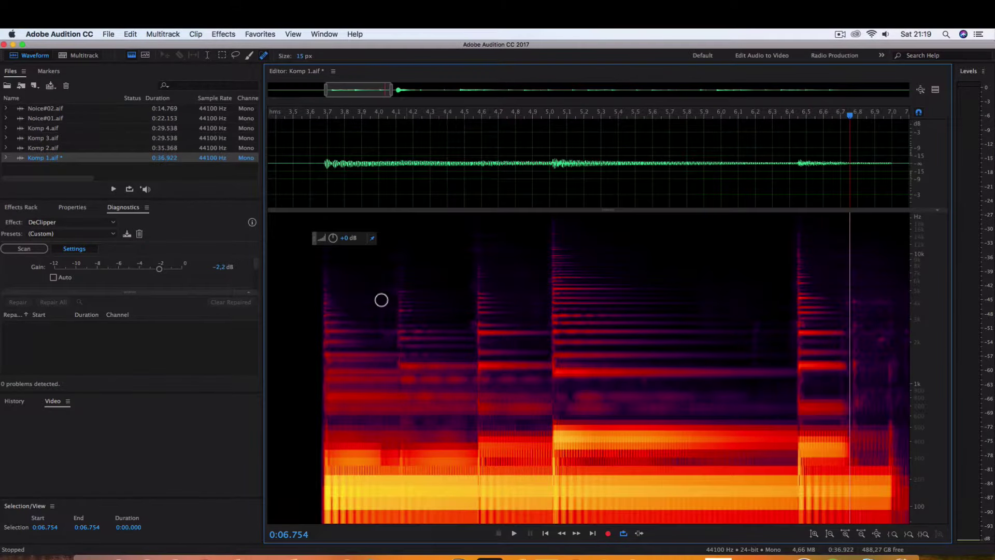
{"action": "mouse_move", "coordinate": [381, 300]}
{"action": "left_mouse_down"}
{"action": "mouse_move", "coordinate": [380, 291]}
{"action": "mouse_move", "coordinate": [382, 322]}
{"action": "mouse_move", "coordinate": [380, 289]}
{"action": "mouse_move", "coordinate": [382, 331]}
{"action": "left_mouse_up"}
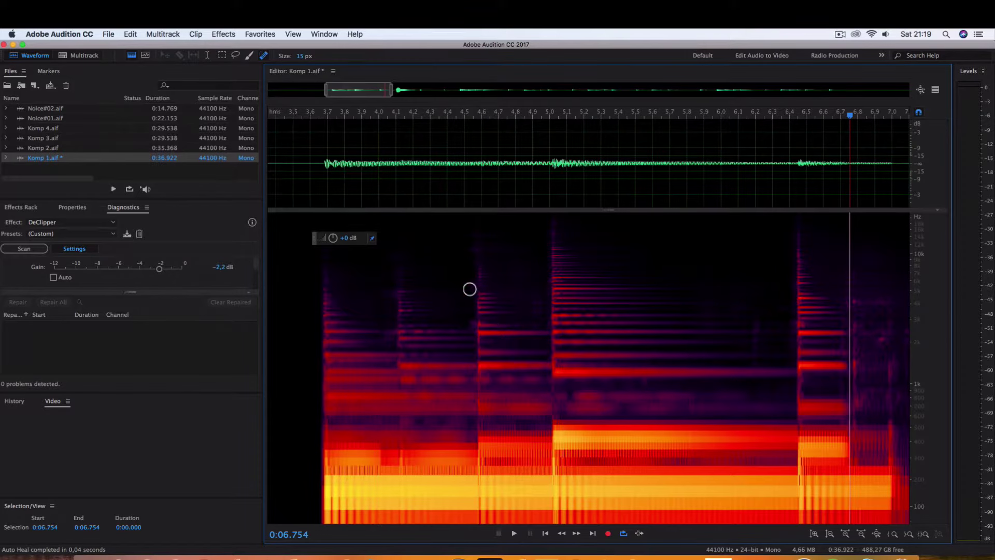
{"action": "scroll", "coordinate": [476, 344], "scroll_direction": "up", "scroll_amount": 2}
{"action": "key", "text": "shift+super+Down"}
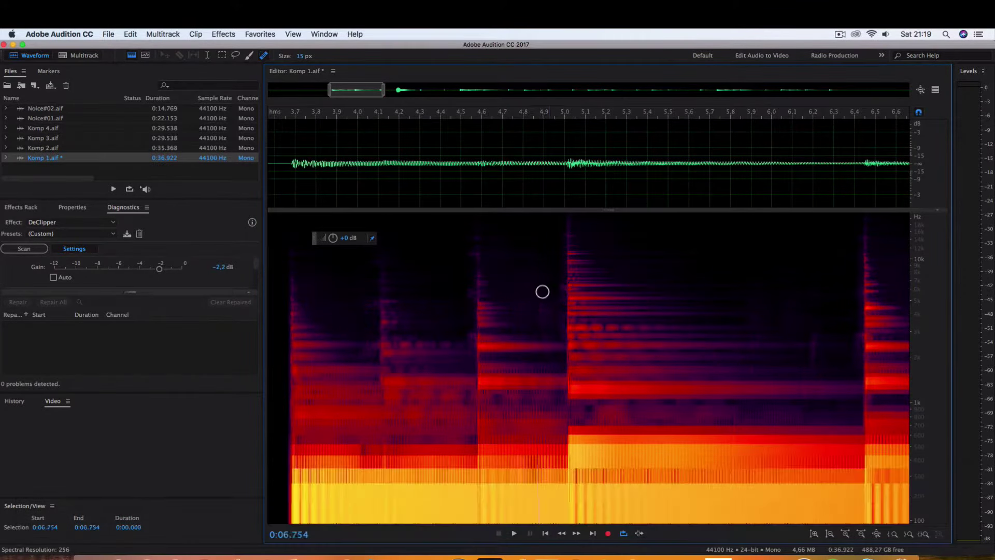
Step: Heal the noise patches at about 0:04.9 and in the fading tail of the long note that starts at 0:05.0
{"action": "left_click_drag", "start_coordinate": [542, 290], "coordinate": [550, 338]}
{"action": "scroll", "coordinate": [526, 393], "scroll_direction": "down", "scroll_amount": 5}
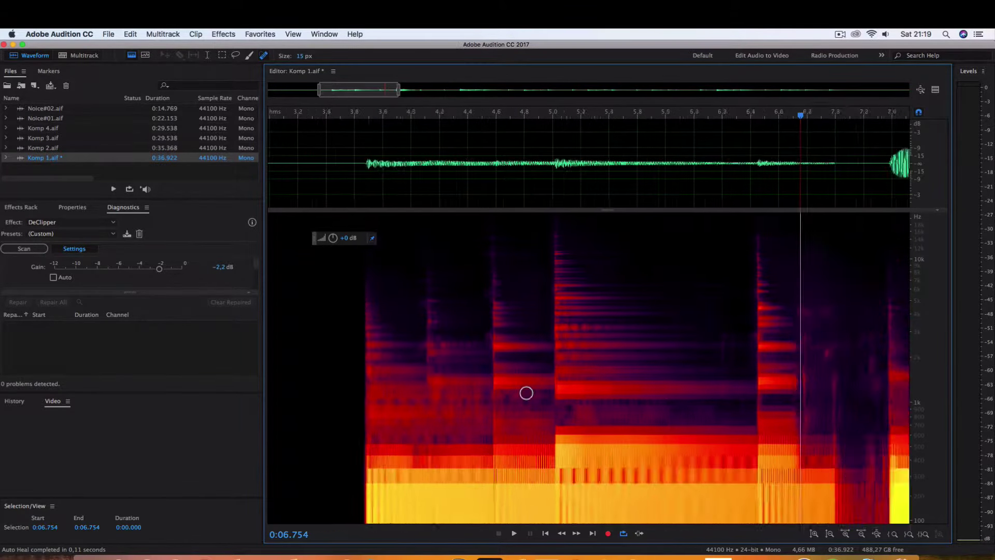
{"action": "scroll", "coordinate": [697, 399], "scroll_direction": "up", "scroll_amount": 4}
{"action": "left_click_drag", "start_coordinate": [661, 331], "coordinate": [667, 370]}
{"action": "scroll", "coordinate": [606, 391], "scroll_direction": "down", "scroll_amount": 3}
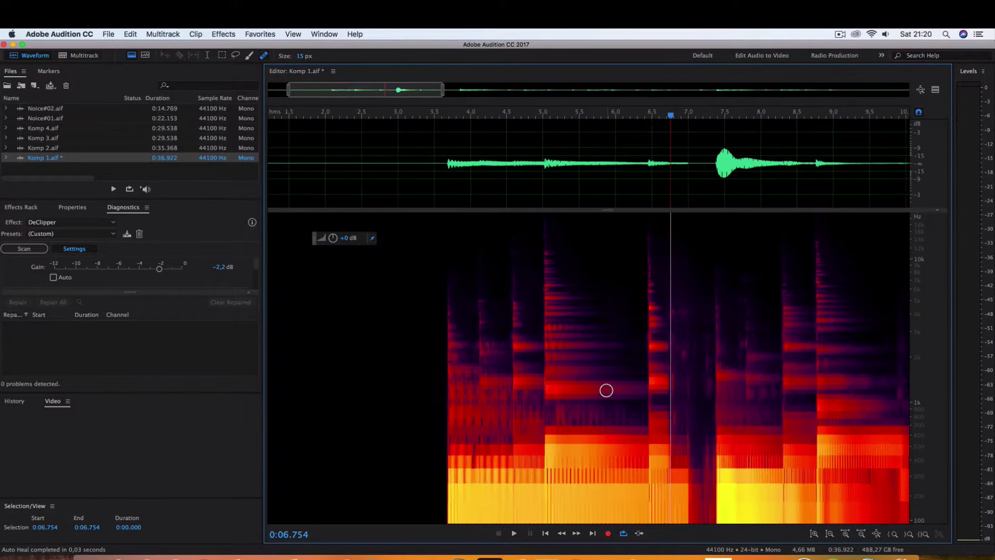
Step: Play back the passage around the gap between about 0:06.7 and 0:07.4 from two start points, 0:05.757 and 0:06.253
{"action": "scroll", "coordinate": [723, 402], "scroll_direction": "up", "scroll_amount": 4}
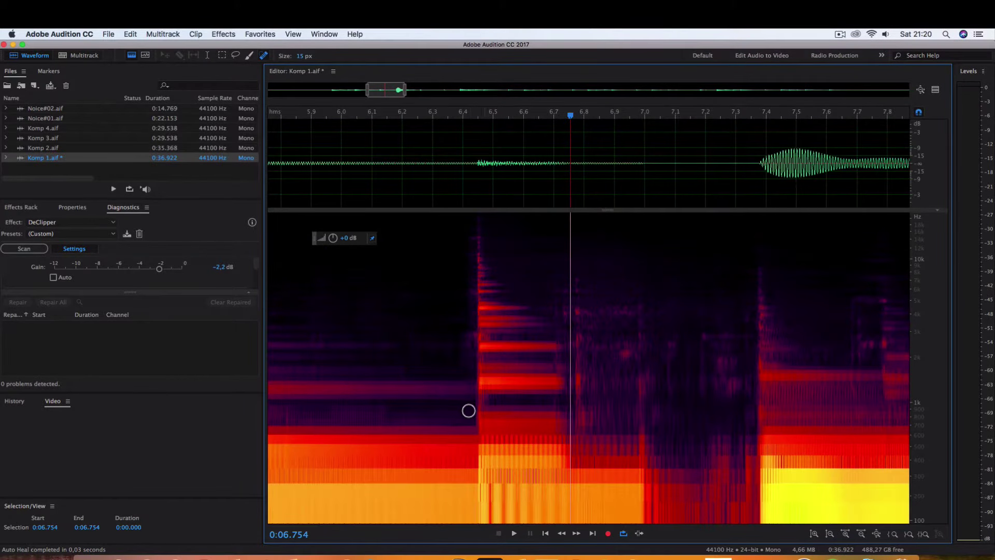
{"action": "left_click", "coordinate": [375, 186]}
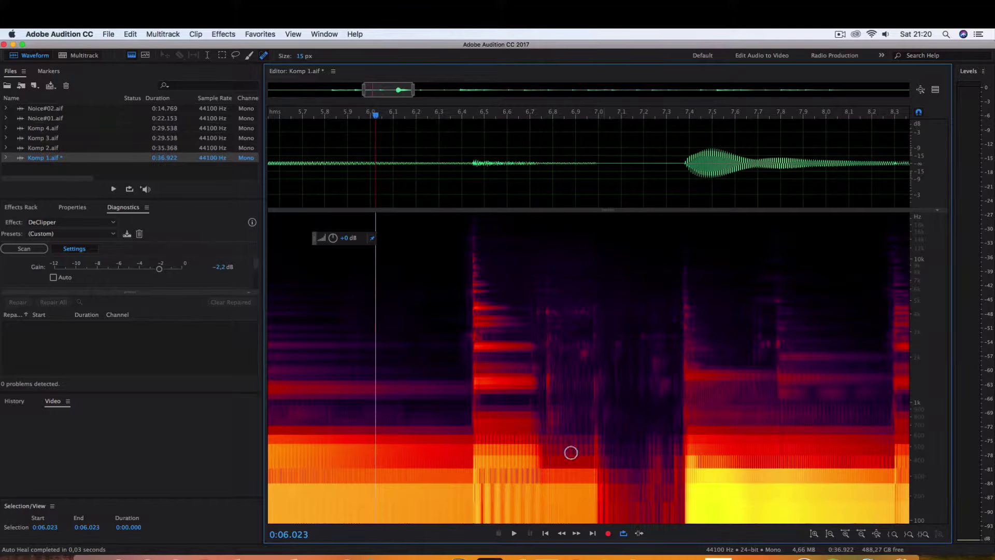
{"action": "left_click", "coordinate": [315, 178]}
{"action": "key", "text": "space"}
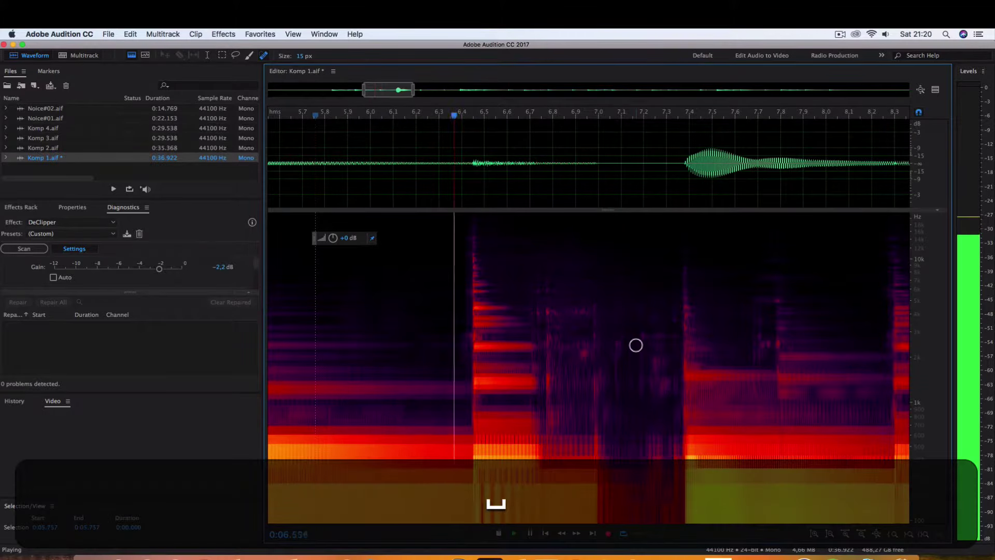
{"action": "key", "text": "space"}
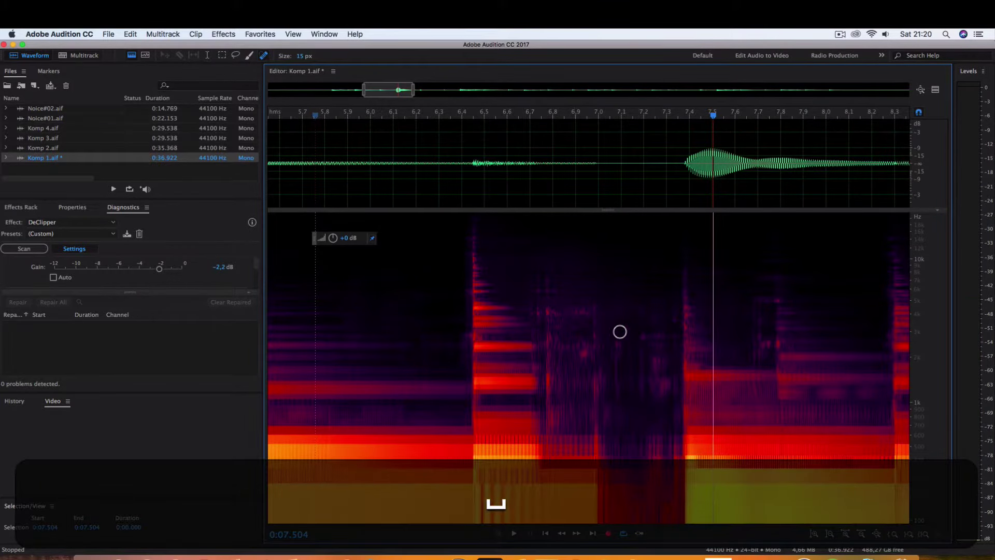
{"action": "scroll", "coordinate": [592, 375], "scroll_direction": "down", "scroll_amount": 1}
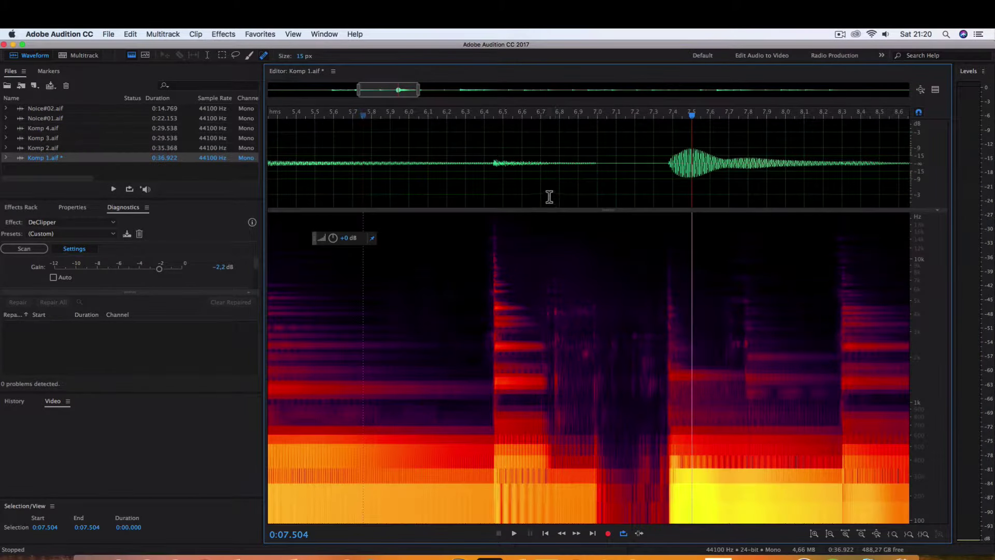
{"action": "scroll", "coordinate": [557, 351], "scroll_direction": "down", "scroll_amount": 1}
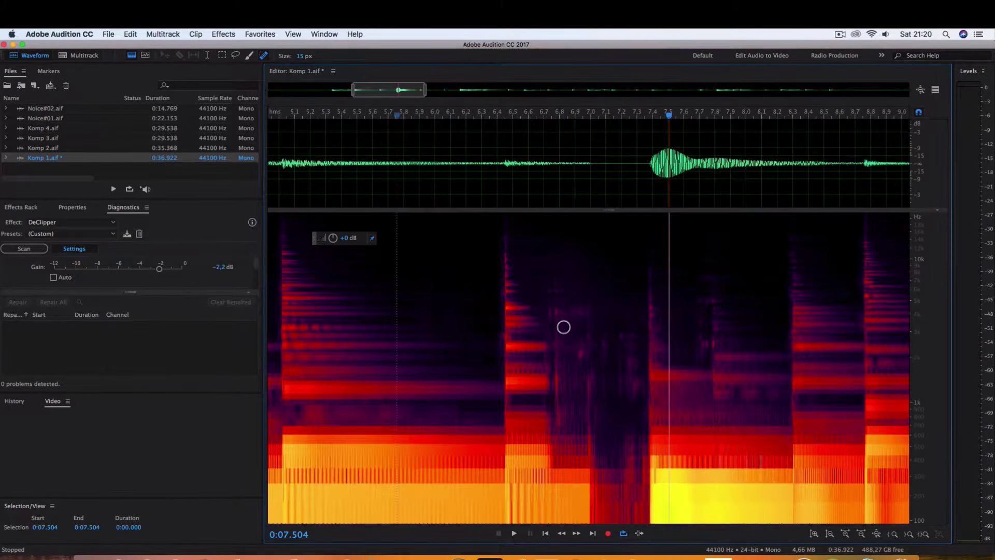
{"action": "left_click", "coordinate": [474, 181]}
{"action": "key", "text": "space"}
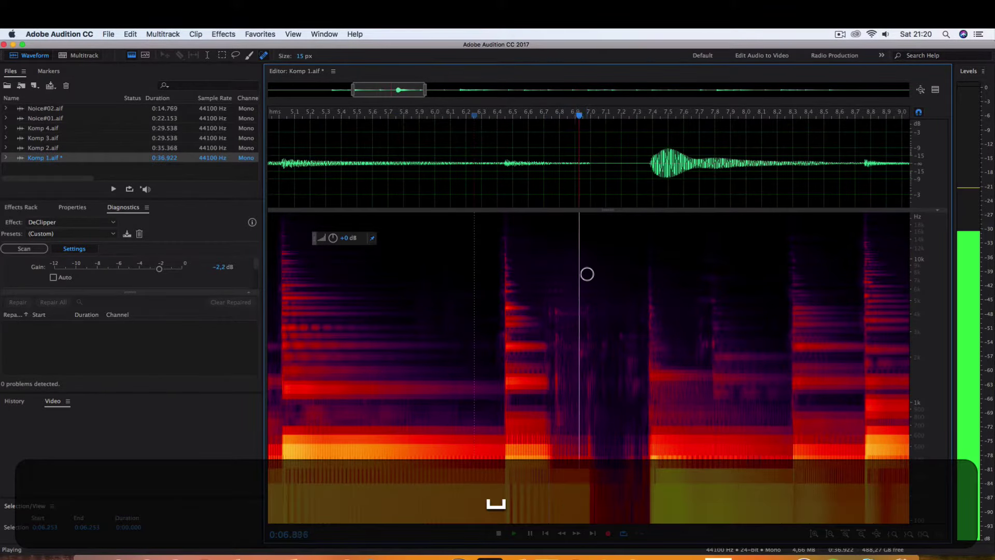
Step: Select the noisy gap from 0:06.740 to 0:07.371, listen to it and reduce its gain to near silence, then deselect
{"action": "left_click_drag", "start_coordinate": [551, 202], "coordinate": [648, 216]}
{"action": "key", "text": "space"}
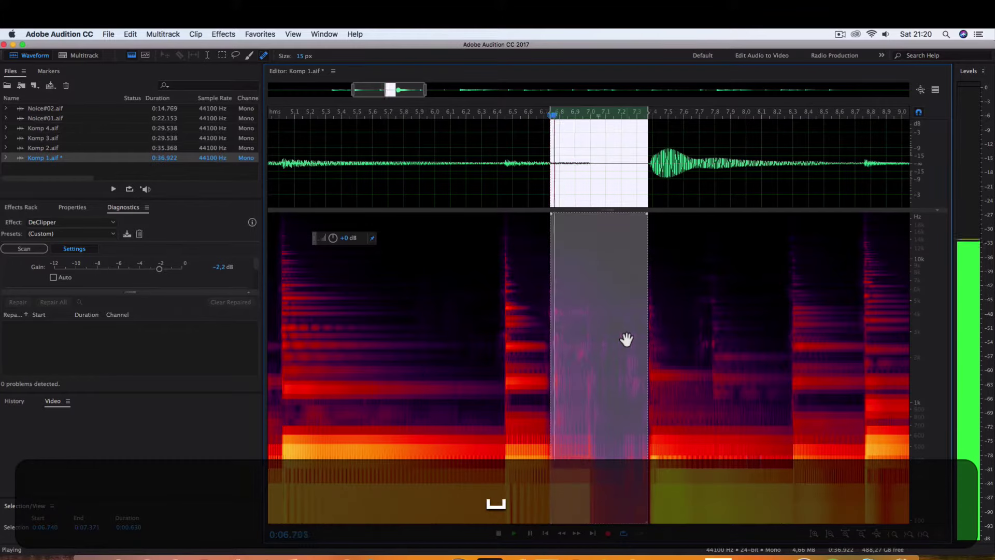
{"action": "key", "text": "space"}
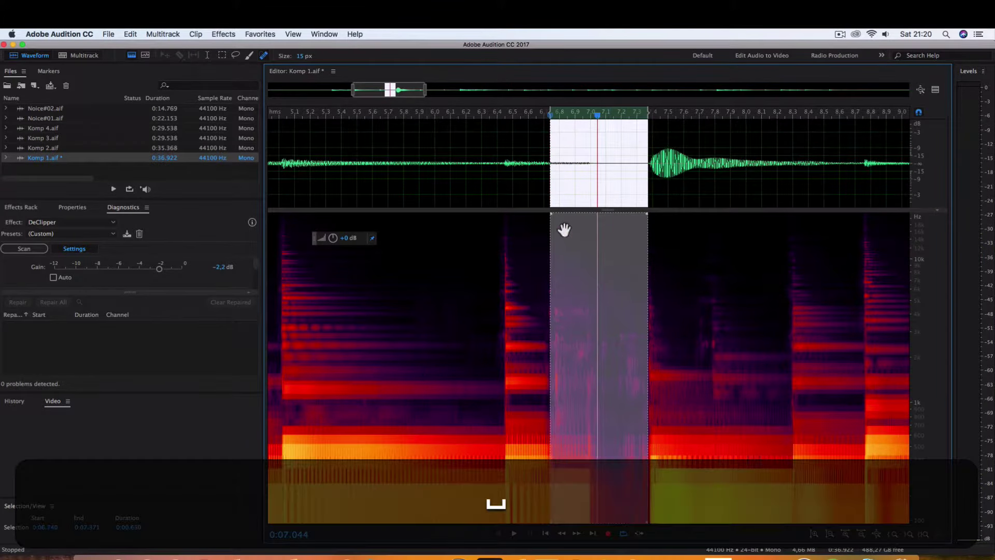
{"action": "left_click_drag", "start_coordinate": [333, 238], "coordinate": [375, 369]}
{"action": "left_click", "coordinate": [491, 179]}
Step: Heal the high-frequency noise at the end of the short note, at about 0:06.74, and play back the transition from 0:06.360
{"action": "scroll", "coordinate": [560, 300], "scroll_direction": "up", "scroll_amount": 3}
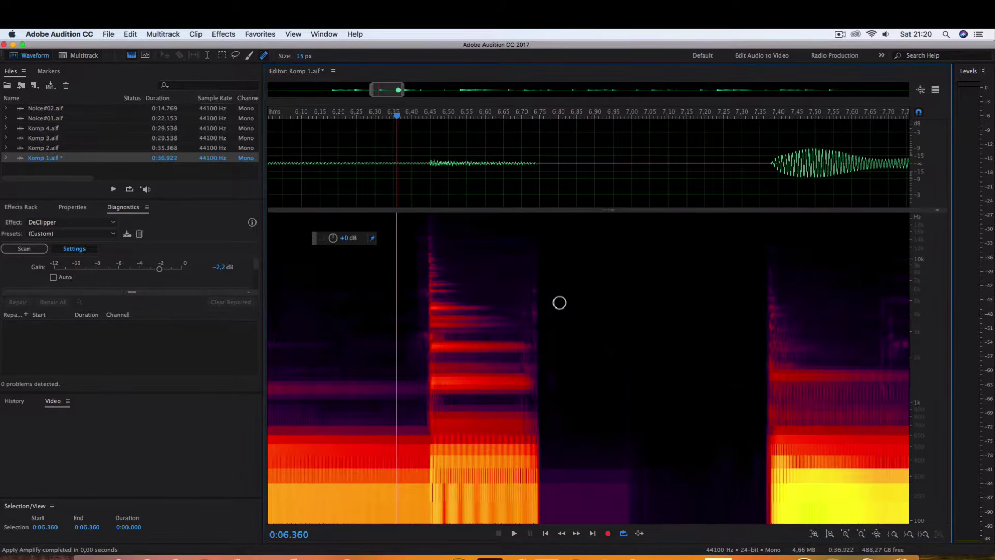
{"action": "left_click_drag", "start_coordinate": [528, 248], "coordinate": [535, 329]}
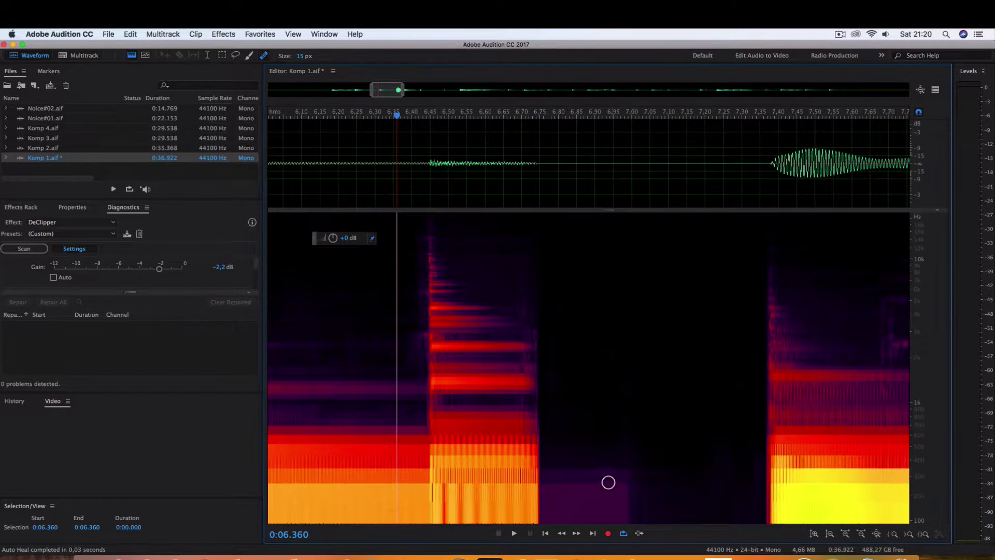
{"action": "key", "text": "space"}
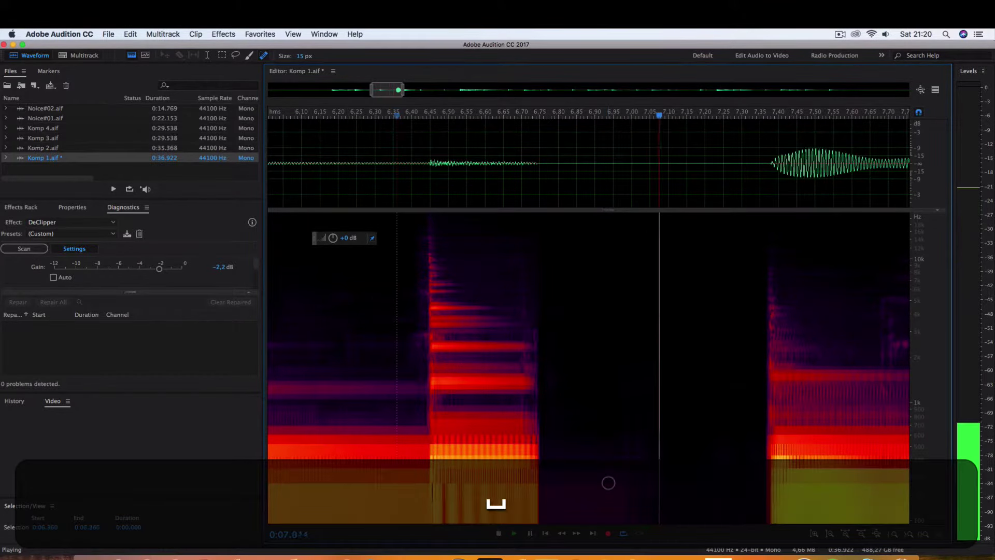
{"action": "key", "text": "space"}
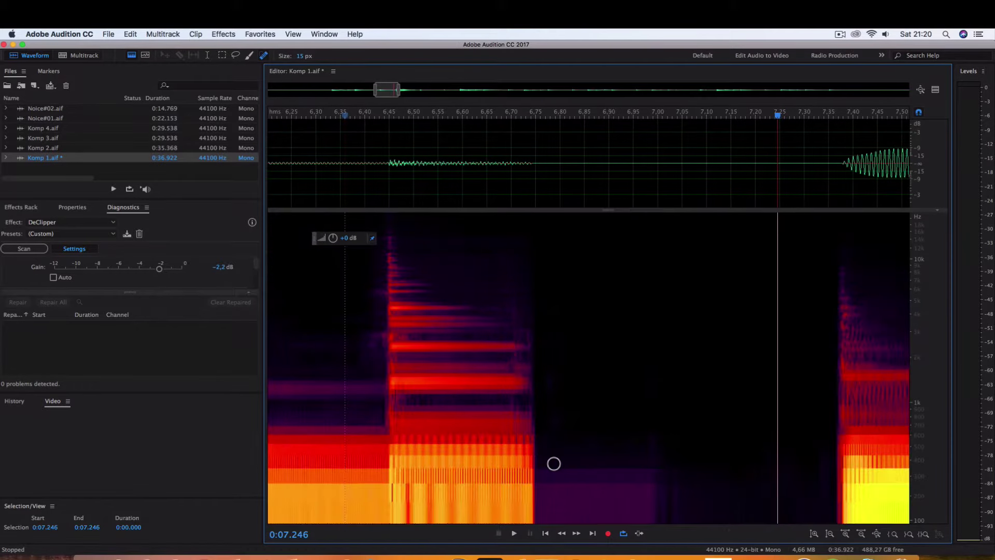
Step: Apply a Smooth Fade Out envelope with spline curves to the short note's end, from 0:06.674 to 0:06.758, and deselect
{"action": "left_click_drag", "start_coordinate": [498, 199], "coordinate": [539, 204]}
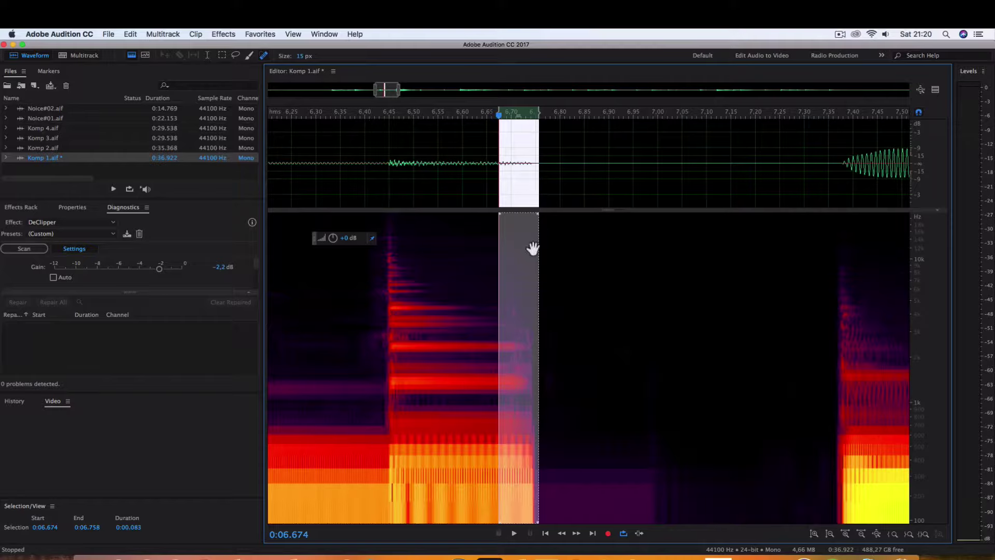
{"action": "key", "text": "f"}
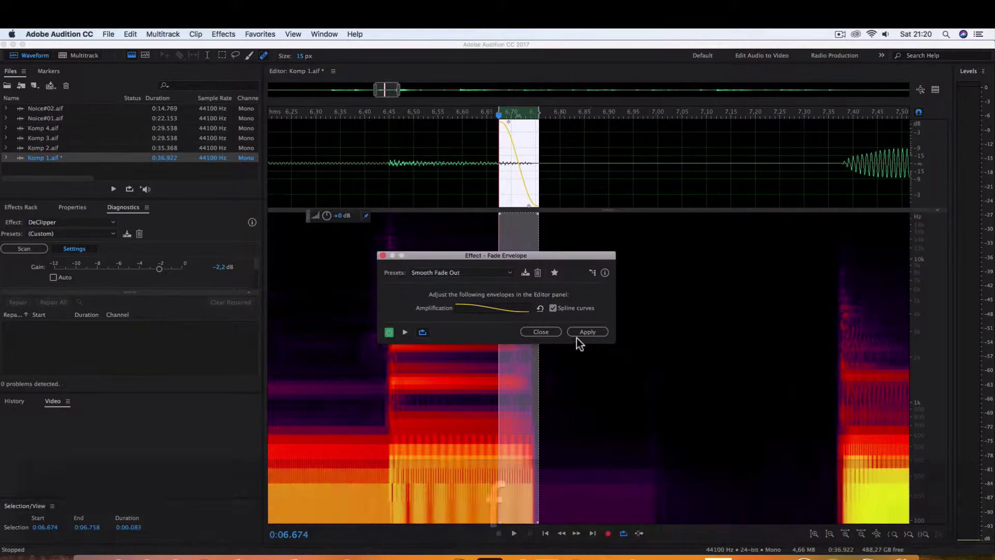
{"action": "left_click", "coordinate": [584, 332]}
{"action": "left_click", "coordinate": [453, 178]}
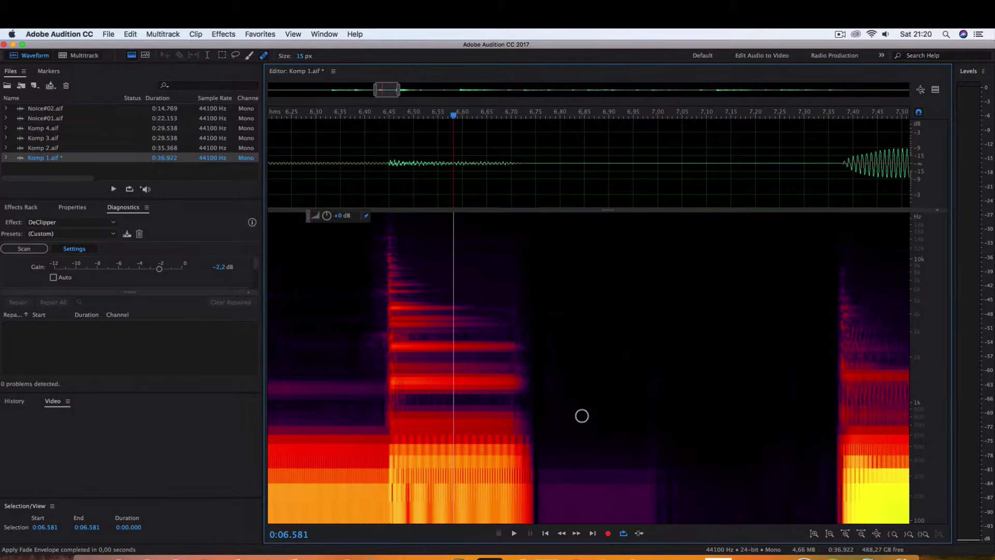
Step: Heal a small spot at the faded note's end, at about 0:06.70, and play back the passage from 0:05.800
{"action": "scroll", "coordinate": [582, 416], "scroll_direction": "down", "scroll_amount": 1}
{"action": "mouse_move", "coordinate": [526, 267]}
{"action": "left_mouse_down"}
{"action": "mouse_move", "coordinate": [526, 318]}
{"action": "mouse_move", "coordinate": [527, 269]}
{"action": "left_mouse_up"}
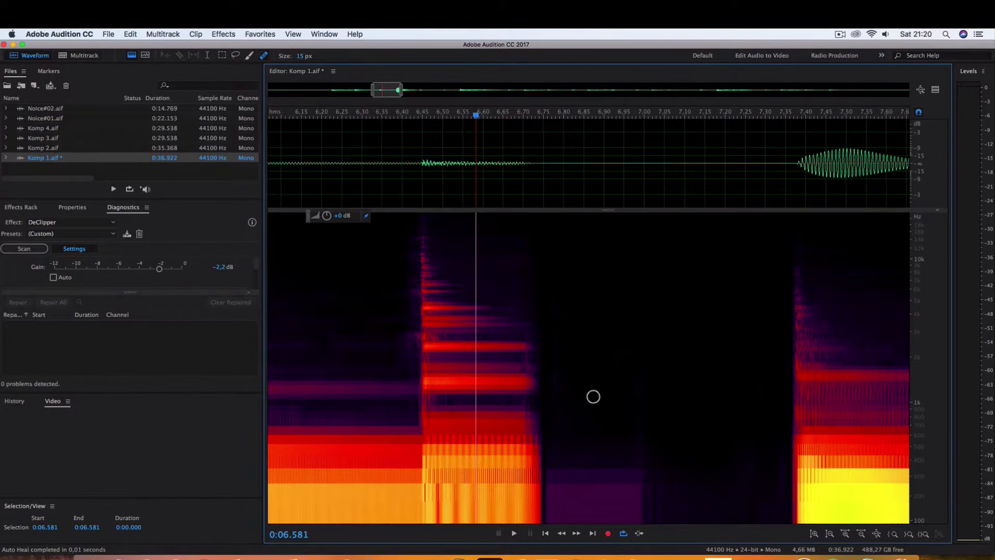
{"action": "scroll", "coordinate": [594, 396], "scroll_direction": "down", "scroll_amount": 5}
{"action": "left_click", "coordinate": [394, 186]}
{"action": "key", "text": "space"}
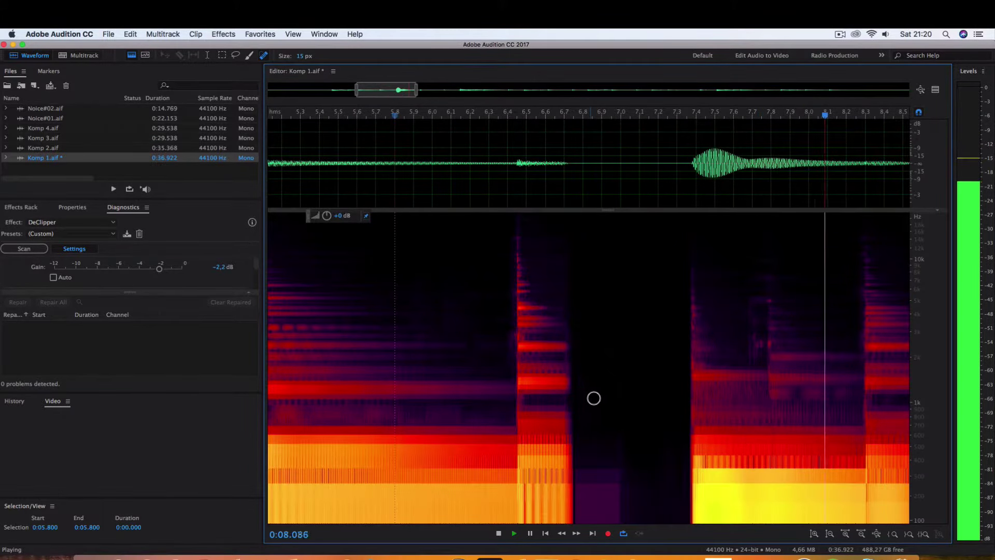
{"action": "key", "text": "space"}
Step: Heal the noise patches at about 0:07.7, just before the note that starts at 0:07.8
{"action": "scroll", "coordinate": [782, 434], "scroll_direction": "up", "scroll_amount": 5}
{"action": "scroll", "coordinate": [400, 438], "scroll_direction": "down", "scroll_amount": 4}
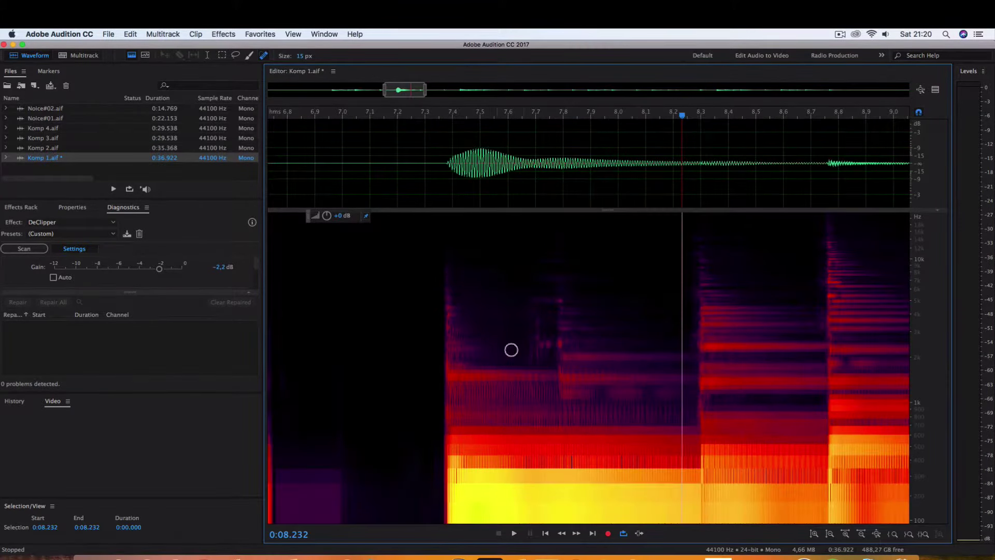
{"action": "mouse_move", "coordinate": [531, 296]}
{"action": "left_mouse_down"}
{"action": "mouse_move", "coordinate": [533, 344]}
{"action": "mouse_move", "coordinate": [537, 322]}
{"action": "mouse_move", "coordinate": [549, 338]}
{"action": "mouse_move", "coordinate": [541, 280]}
{"action": "left_mouse_up"}
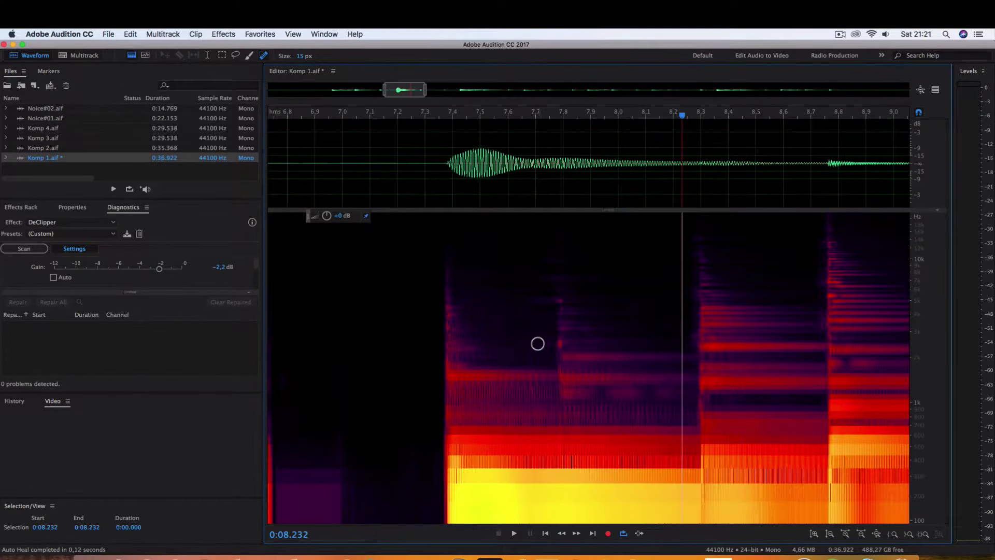
{"action": "left_click_drag", "start_coordinate": [538, 344], "coordinate": [544, 351]}
{"action": "left_click_drag", "start_coordinate": [530, 301], "coordinate": [551, 304]}
{"action": "scroll", "coordinate": [509, 418], "scroll_direction": "down", "scroll_amount": 2}
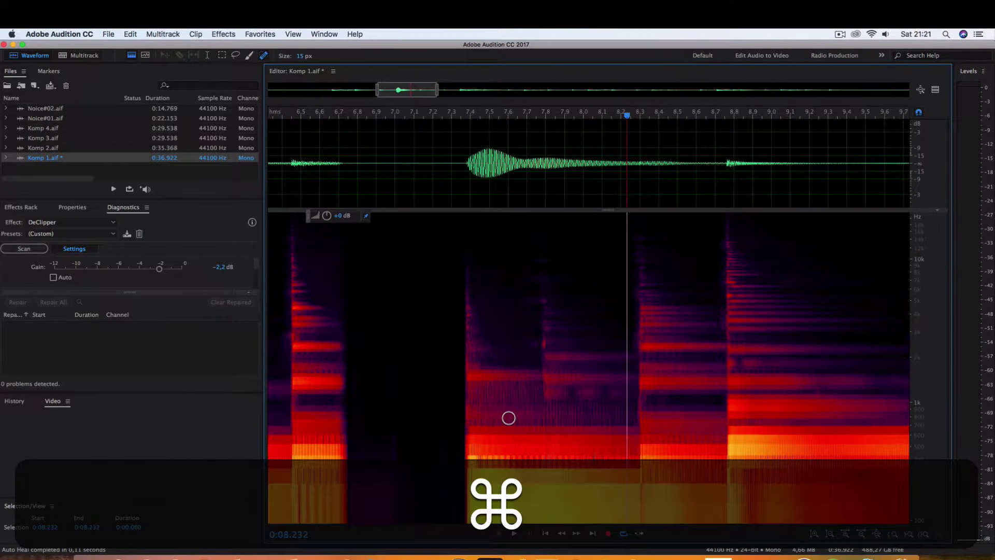
Step: Set the spectral display's resolution to 512 and place the playhead in the silent gap at 0:07.118
{"action": "key", "text": "shift+super+Down"}
{"action": "key", "text": "shift+super+Up"}
{"action": "key", "text": "shift+super+Up"}
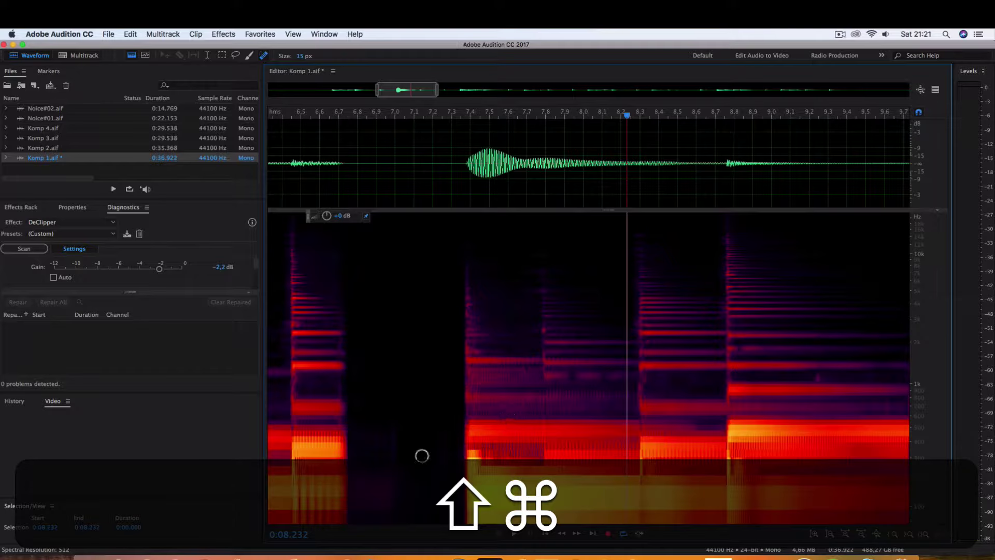
{"action": "scroll", "coordinate": [429, 471], "scroll_direction": "down", "scroll_amount": 1}
{"action": "scroll", "coordinate": [428, 473], "scroll_direction": "down", "scroll_amount": 1}
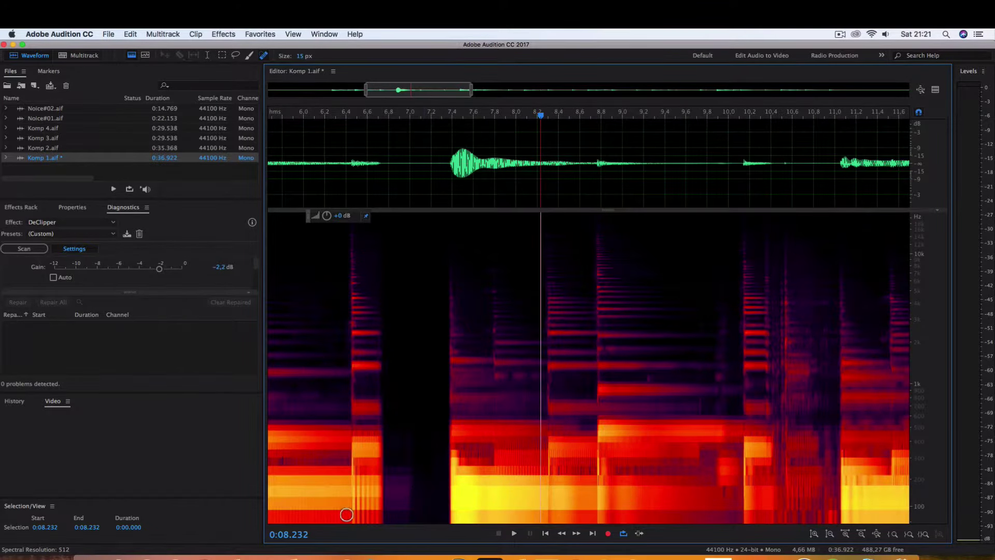
{"action": "left_click", "coordinate": [423, 181]}
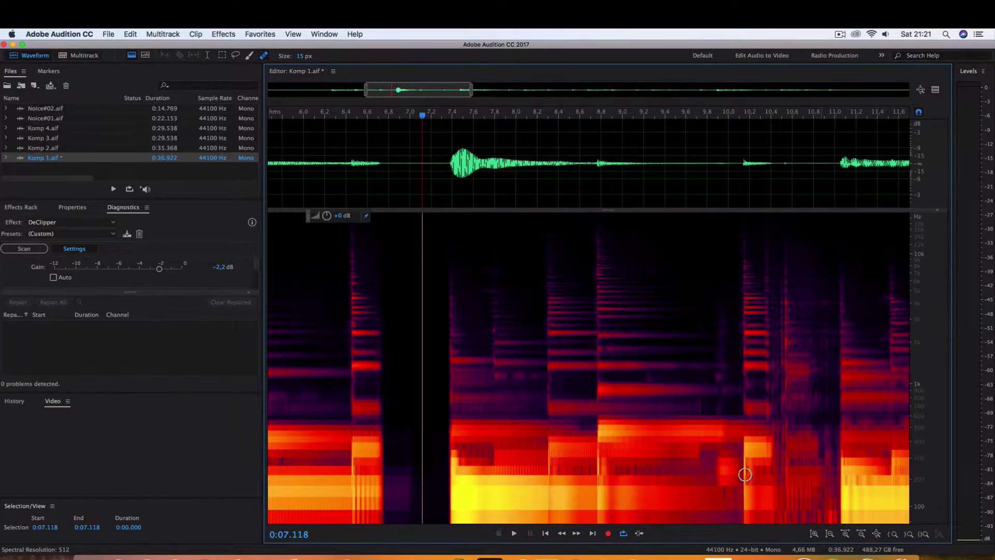
{"action": "scroll", "coordinate": [712, 439], "scroll_direction": "right", "scroll_amount": 3}
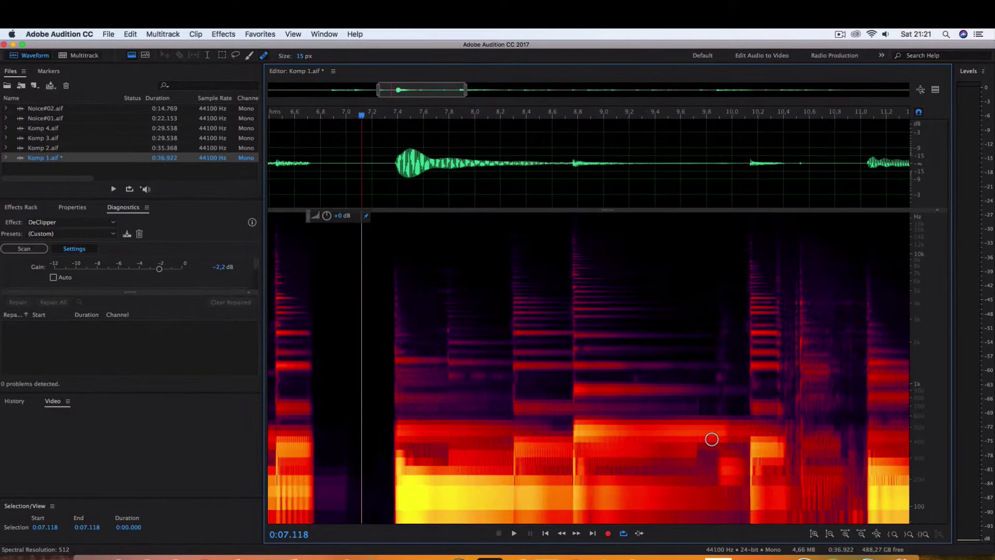
Step: Heal a small noise spot in the long note that starts at about 0:08.8, and play back from 0:06.921
{"action": "left_click_drag", "start_coordinate": [615, 377], "coordinate": [624, 377]}
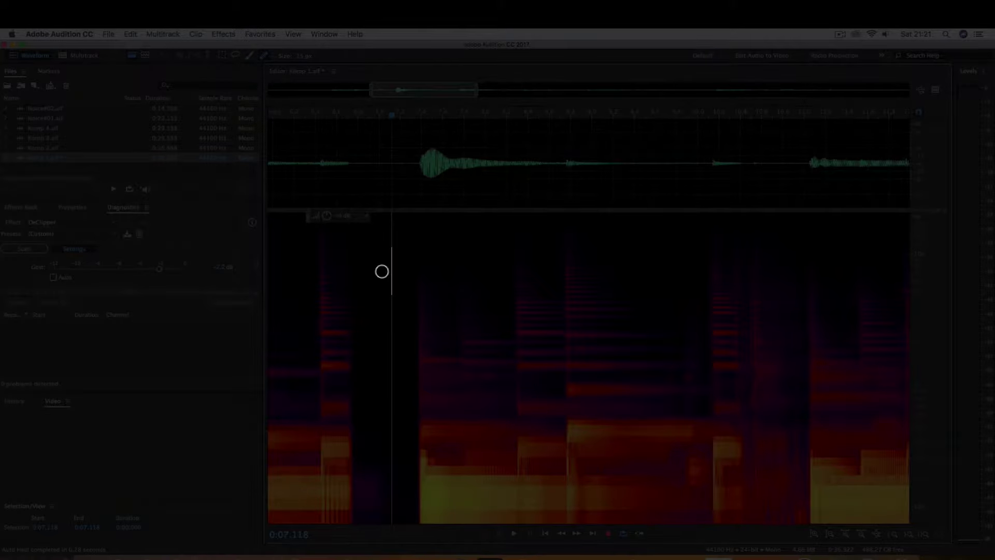
{"action": "left_click", "coordinate": [370, 189]}
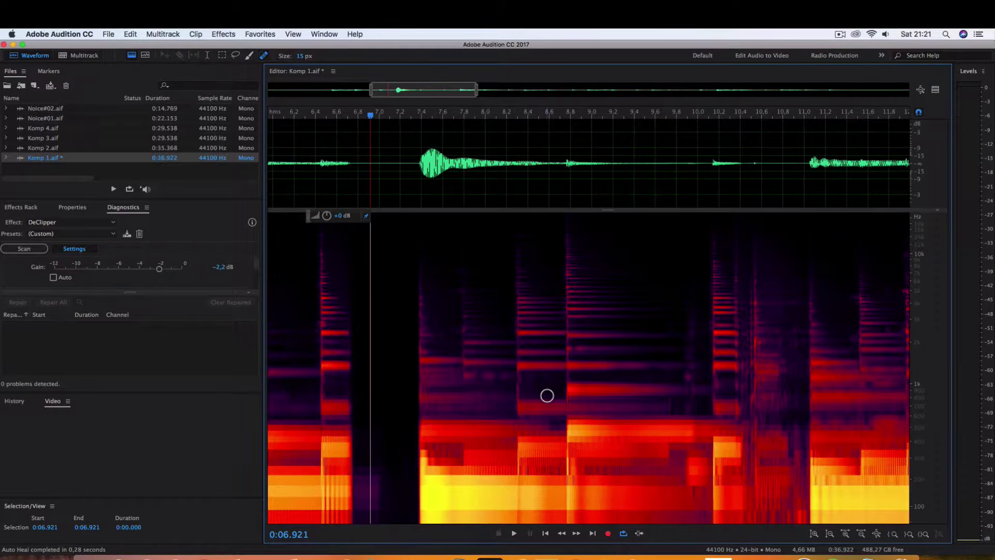
{"action": "key", "text": "space"}
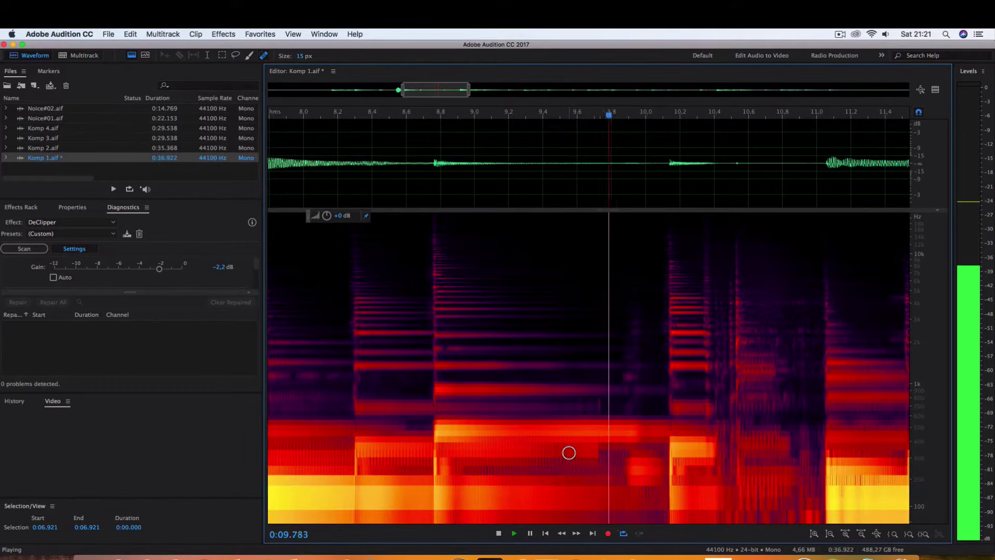
{"action": "key", "text": "space"}
Step: Heal the noise patches at about 0:09.9, before the short note at 0:10.1, and play back from 0:09.484
{"action": "left_click_drag", "start_coordinate": [622, 379], "coordinate": [648, 389]}
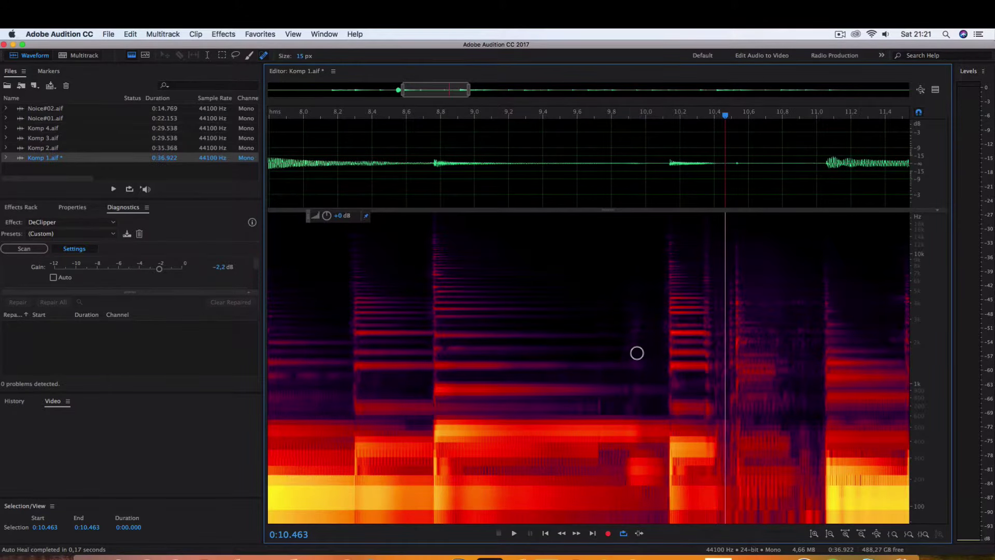
{"action": "mouse_move", "coordinate": [627, 341]}
{"action": "left_mouse_down"}
{"action": "mouse_move", "coordinate": [639, 351]}
{"action": "mouse_move", "coordinate": [630, 291]}
{"action": "left_mouse_up"}
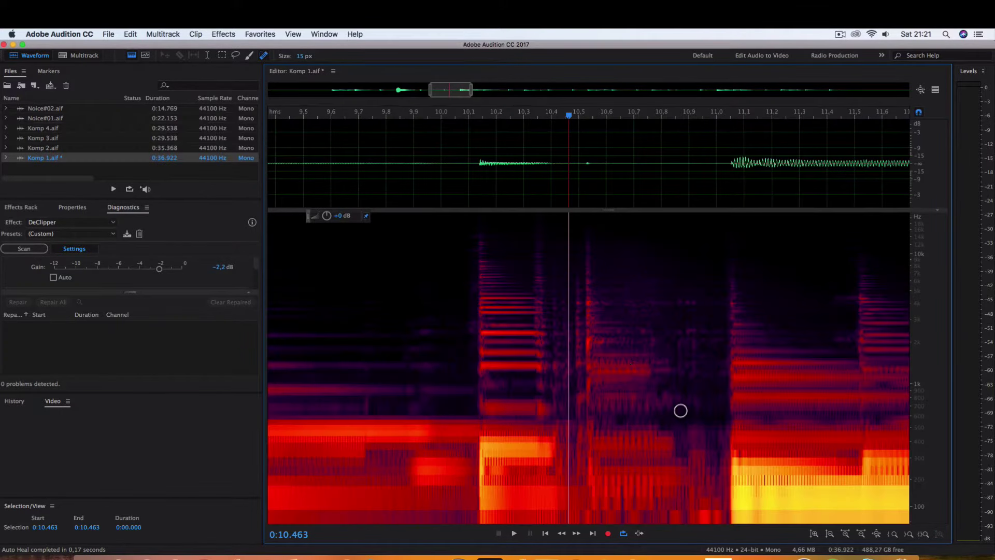
{"action": "scroll", "coordinate": [579, 365], "scroll_direction": "down", "scroll_amount": 1}
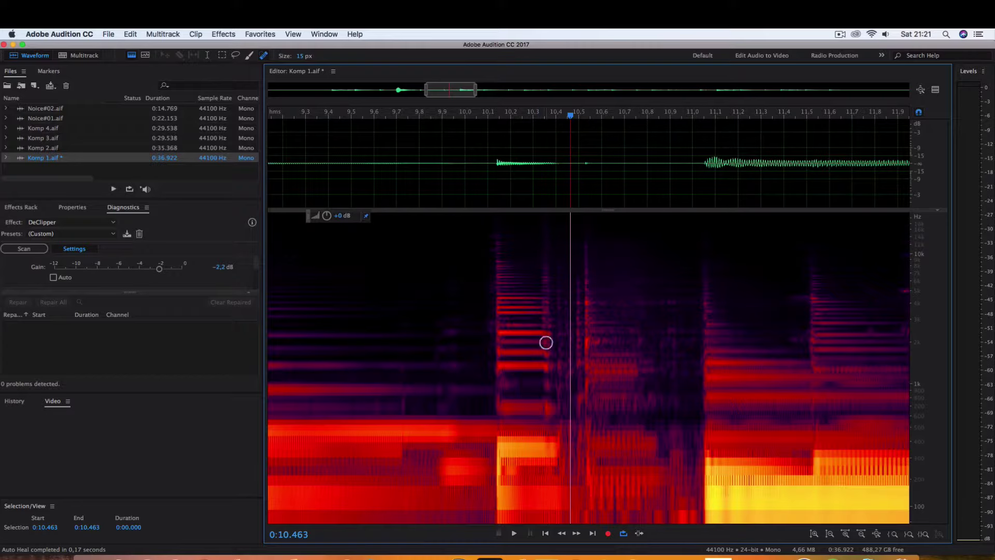
{"action": "scroll", "coordinate": [545, 363], "scroll_direction": "down", "scroll_amount": 2}
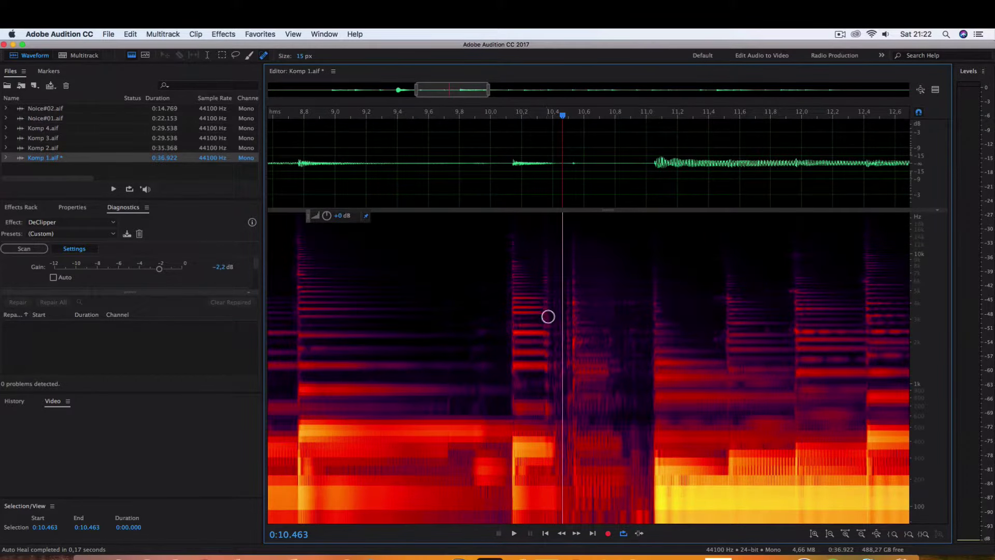
{"action": "left_click", "coordinate": [410, 187]}
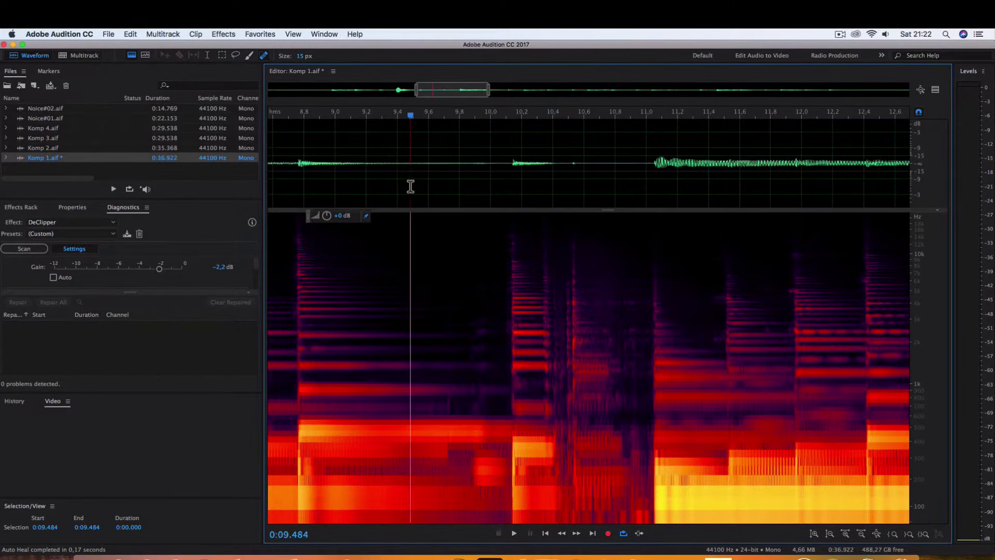
{"action": "key", "text": "space"}
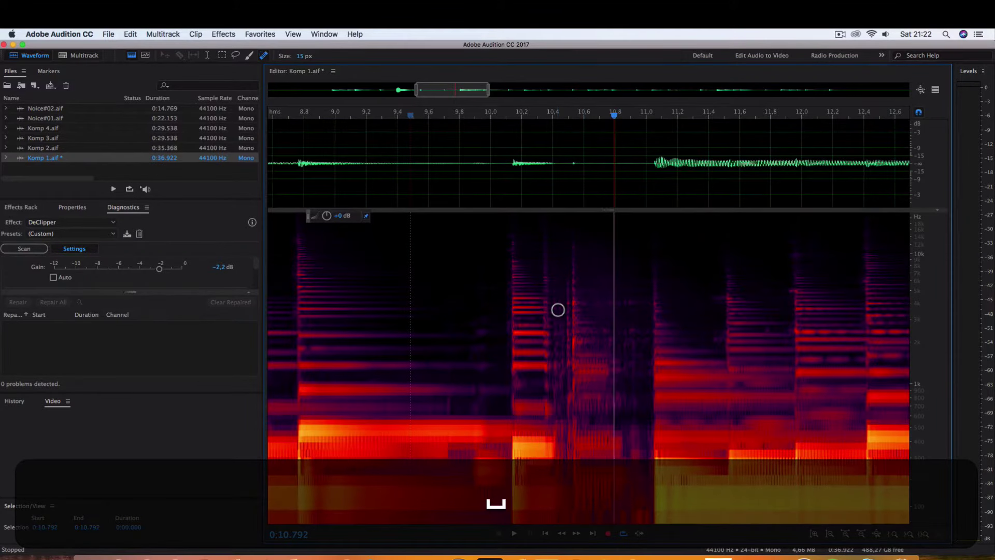
Step: Heal the vertical noise streak at the short note's end, at about 0:10.35, and play back from about 0:09.4
{"action": "scroll", "coordinate": [557, 309], "scroll_direction": "up", "scroll_amount": 2}
{"action": "scroll", "coordinate": [545, 293], "scroll_direction": "down", "scroll_amount": 2}
{"action": "left_click_drag", "start_coordinate": [542, 241], "coordinate": [544, 362]}
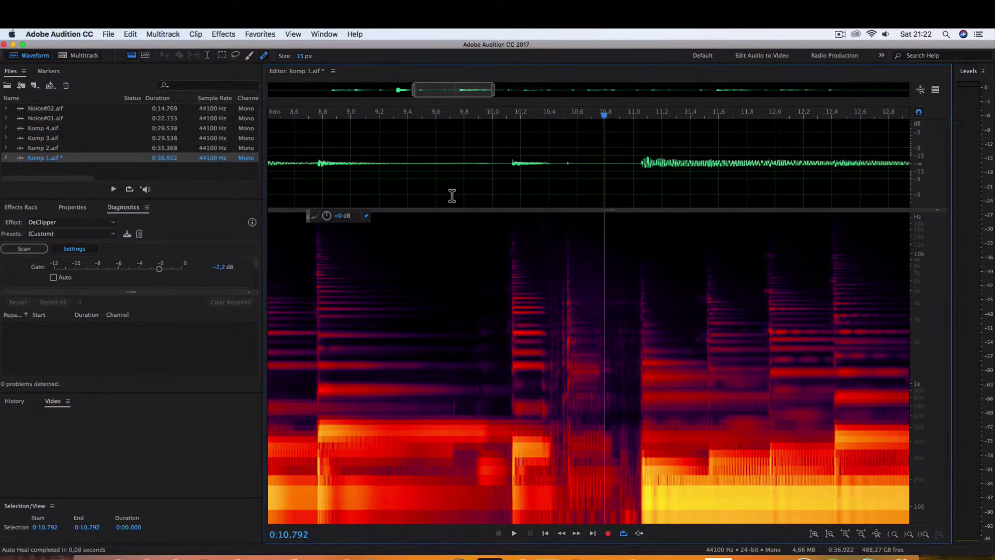
{"action": "left_click", "coordinate": [409, 192]}
{"action": "key", "text": "space"}
{"action": "key", "text": "space"}
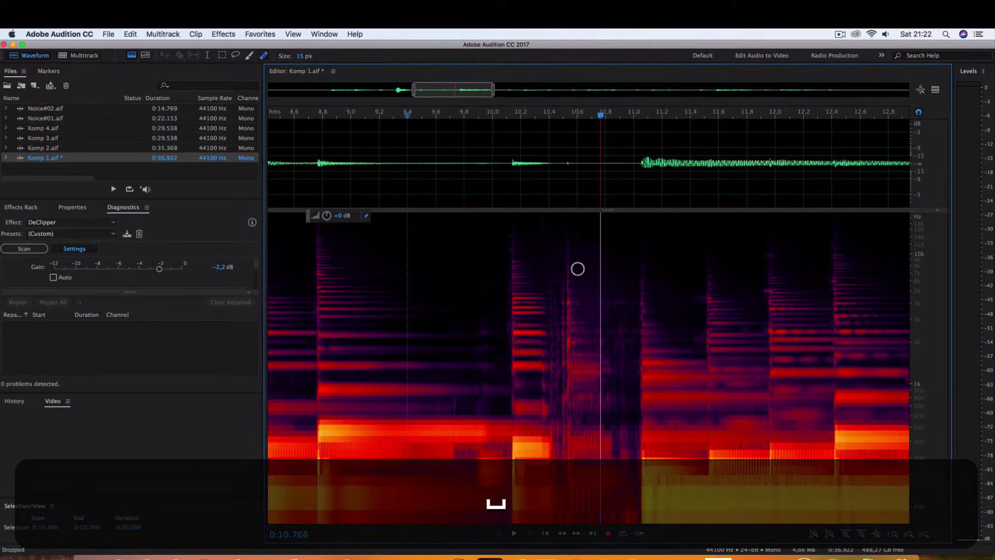
Step: Silence the noisy gap from 0:10.400 to 0:11.045 by lowering its amplitude, and deselect
{"action": "scroll", "coordinate": [591, 306], "scroll_direction": "up", "scroll_amount": 2}
{"action": "left_click_drag", "start_coordinate": [520, 193], "coordinate": [668, 212]}
{"action": "left_click_drag", "start_coordinate": [327, 218], "coordinate": [435, 248]}
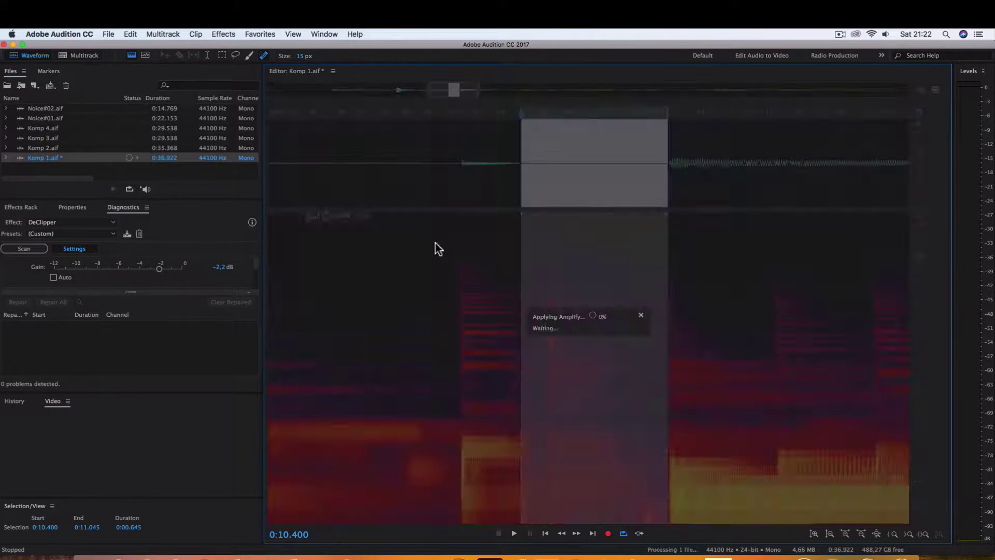
{"action": "left_click", "coordinate": [437, 178]}
Step: Apply a fade-out envelope to the short note's end from 0:10.331 to 0:10.422, and auto-heal a small noise spot near it
{"action": "left_click_drag", "start_coordinate": [505, 200], "coordinate": [527, 199]}
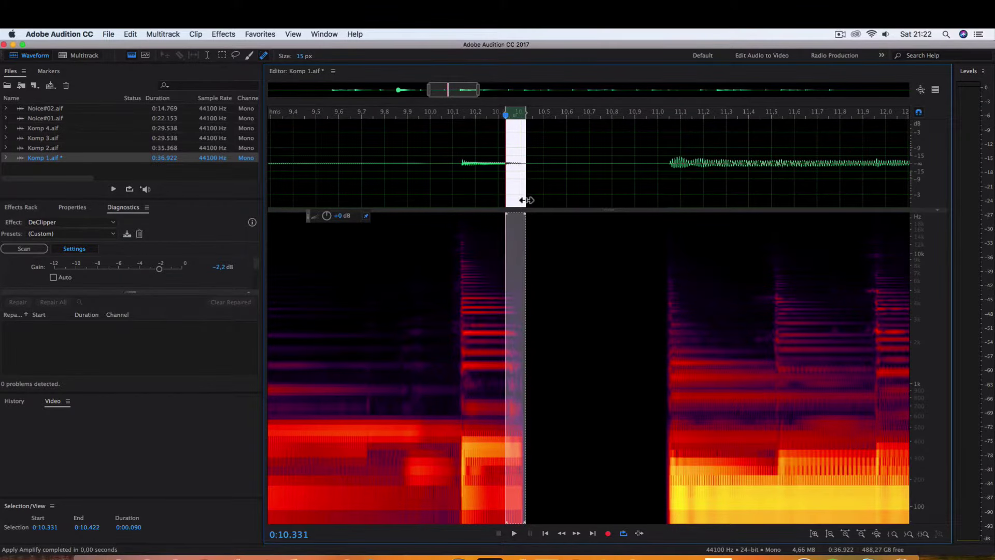
{"action": "key", "text": "f"}
{"action": "left_click", "coordinate": [587, 331]}
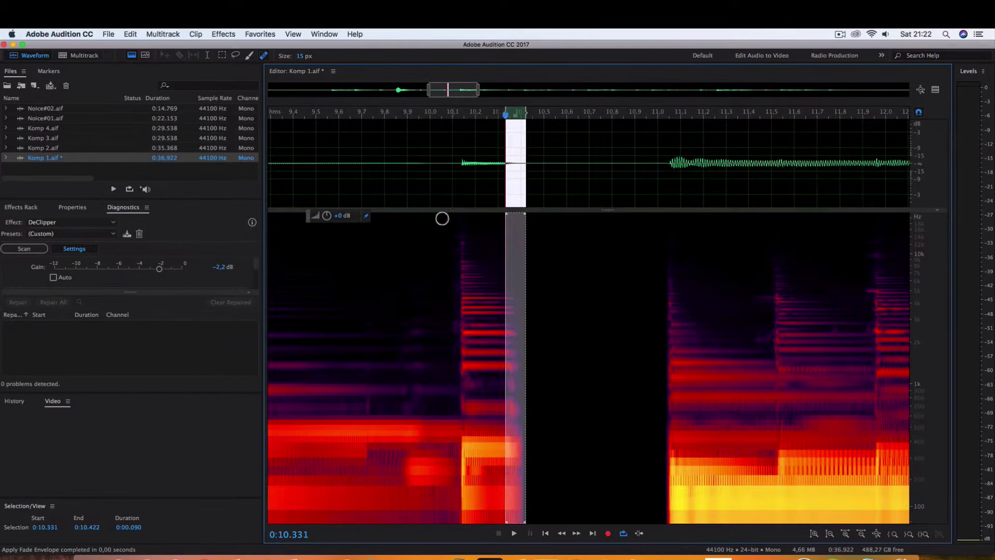
{"action": "left_click", "coordinate": [411, 186]}
{"action": "scroll", "coordinate": [437, 308], "scroll_direction": "down", "scroll_amount": 1}
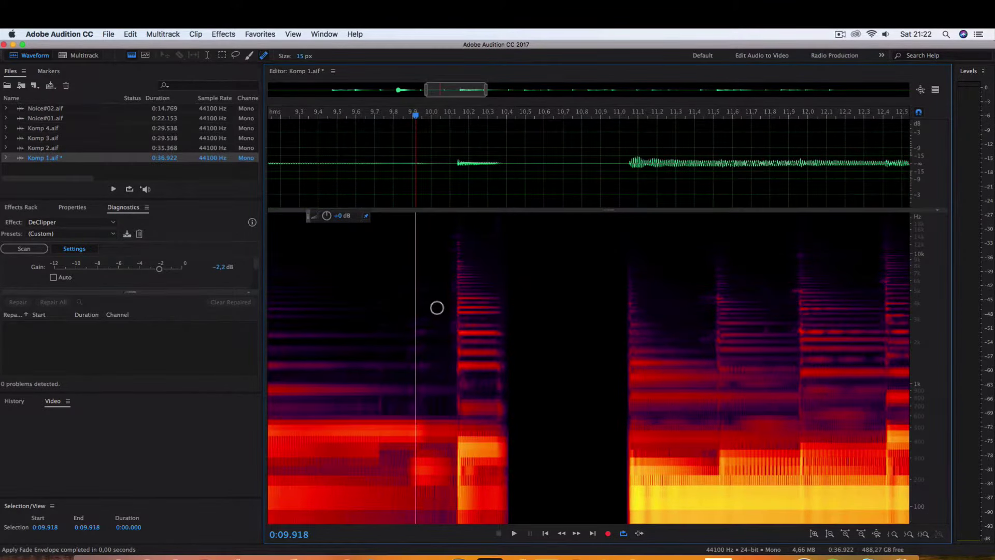
{"action": "key", "text": "super+u"}
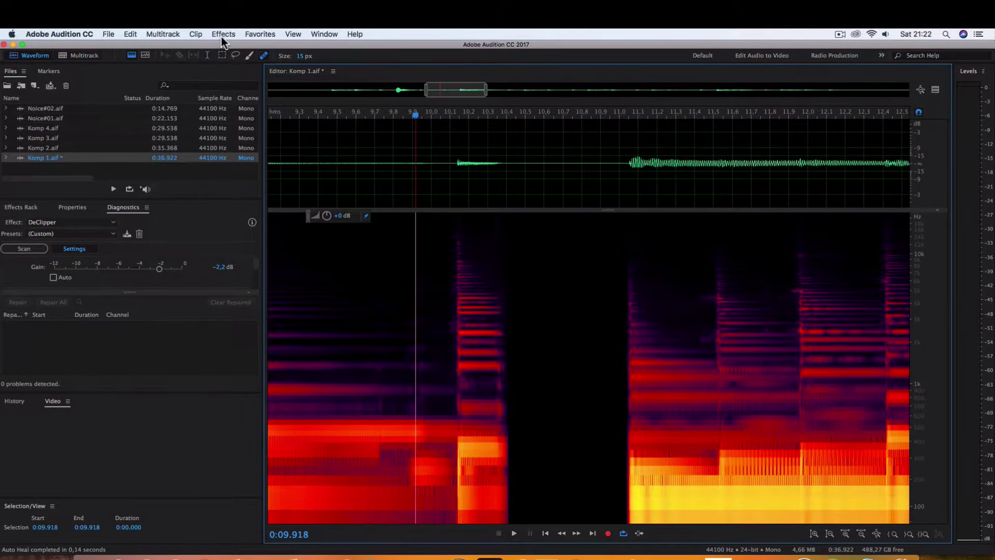
Step: Review the keyboard shortcut assignments, including the one for Fade Envelope, and close them without changes
{"action": "left_click", "coordinate": [130, 35]}
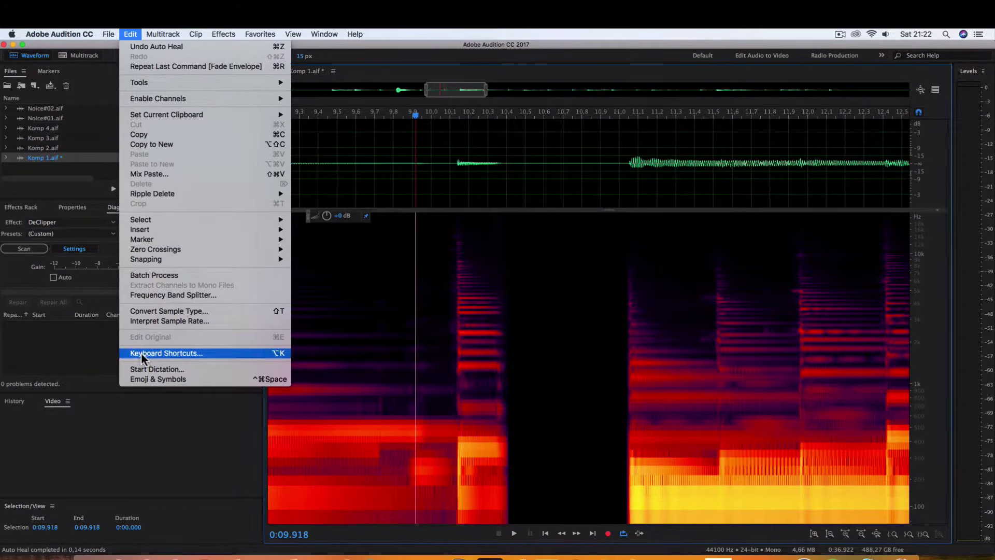
{"action": "left_click", "coordinate": [200, 353]}
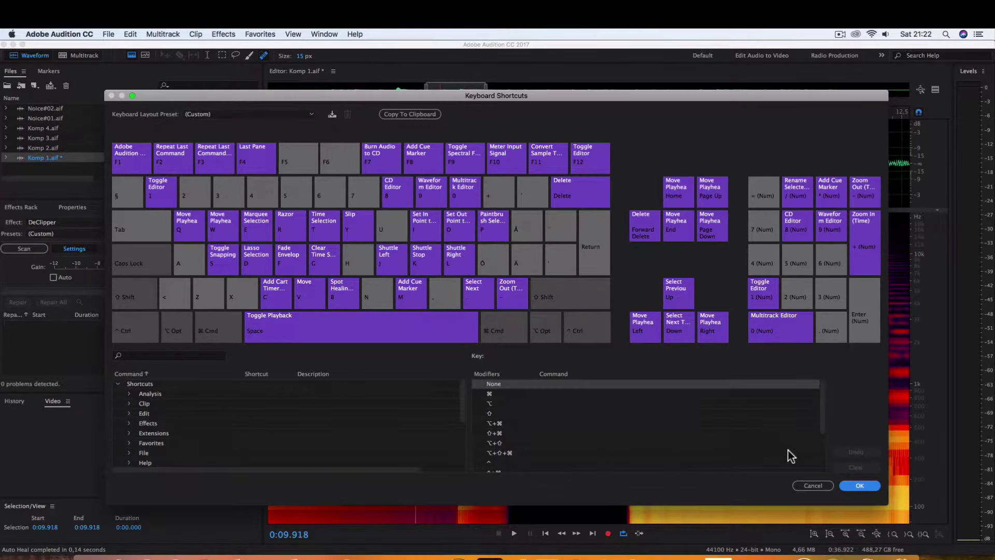
{"action": "left_click", "coordinate": [812, 486]}
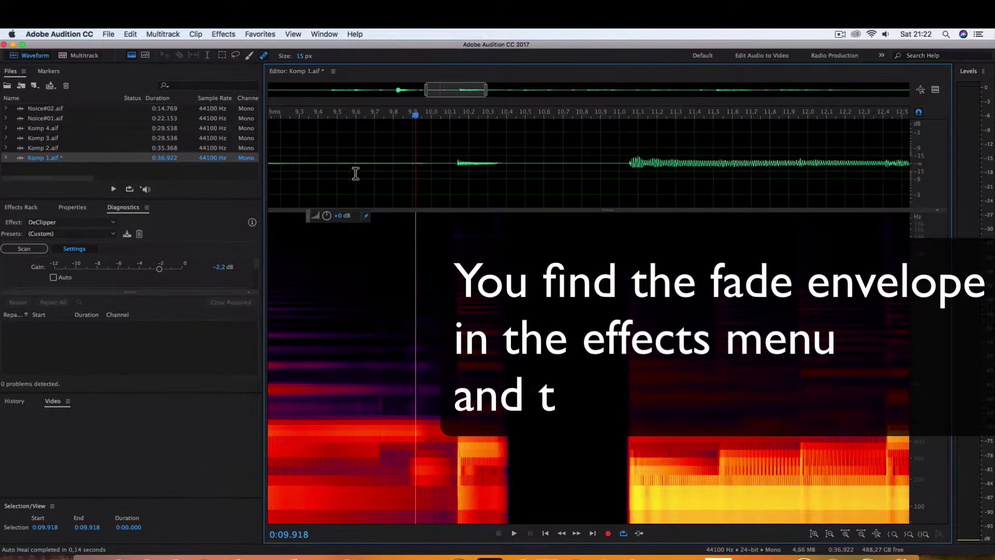
Step: Play back the edited transition from 0:09.400 and the following notes from 0:10.523
{"action": "left_click", "coordinate": [318, 171]}
{"action": "key", "text": "space"}
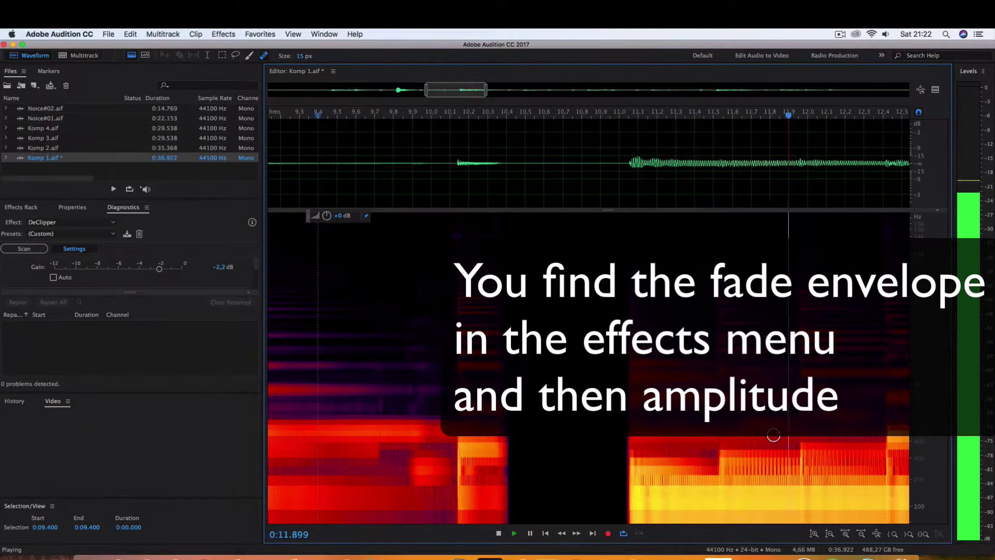
{"action": "key", "text": "space"}
{"action": "scroll", "coordinate": [445, 421], "scroll_direction": "down", "scroll_amount": 3}
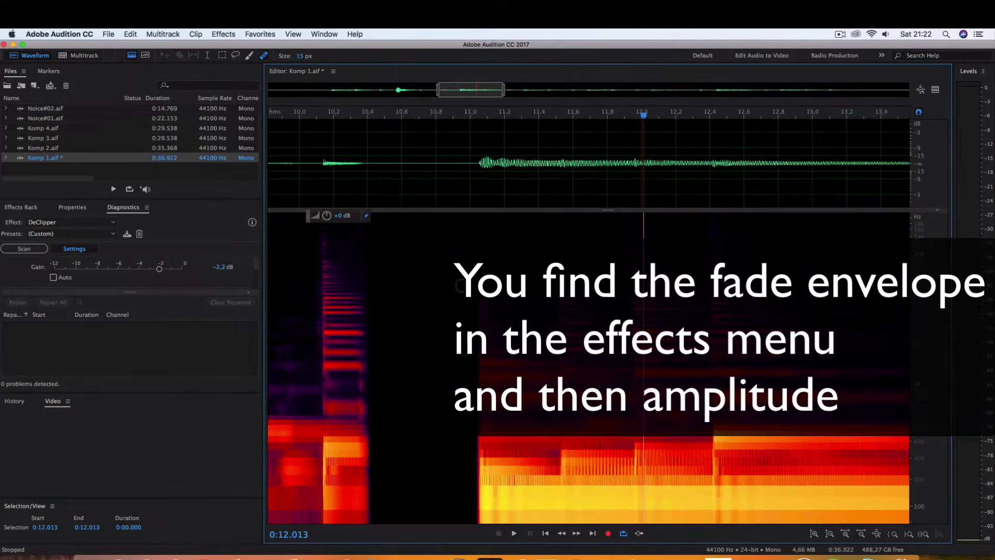
{"action": "left_click", "coordinate": [388, 189]}
{"action": "key", "text": "space"}
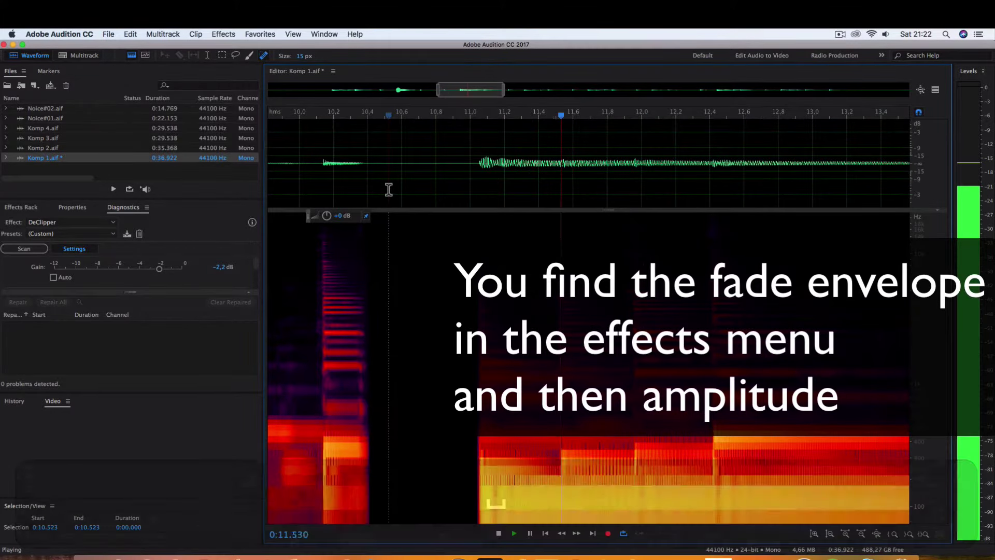
{"action": "key", "text": "space"}
Step: Heal the high-frequency noise patches at about 0:11.45, at the end of the note that starts at 0:11.05
{"action": "scroll", "coordinate": [558, 371], "scroll_direction": "up", "scroll_amount": 2}
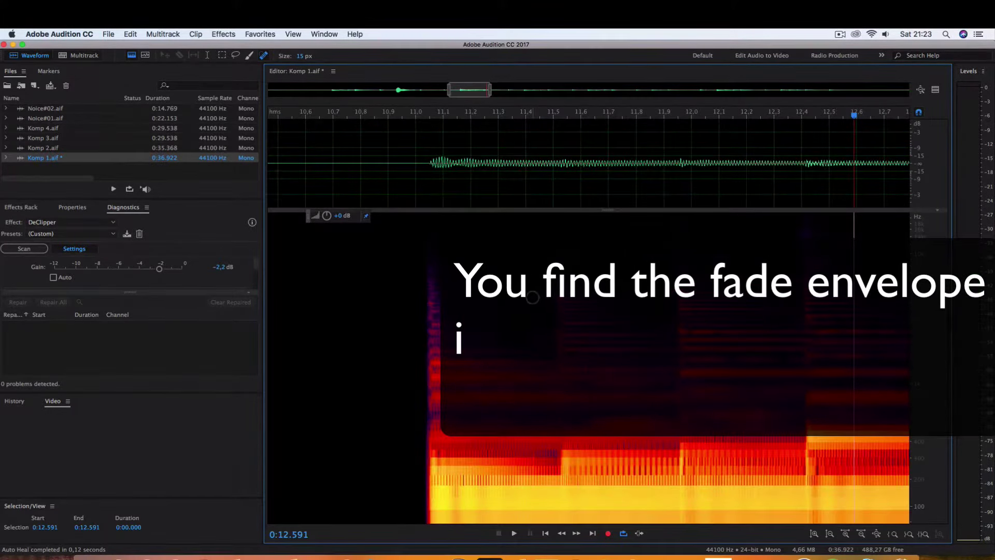
{"action": "left_click_drag", "start_coordinate": [533, 338], "coordinate": [550, 339]}
{"action": "left_click", "coordinate": [537, 332]}
{"action": "left_click", "coordinate": [549, 338]}
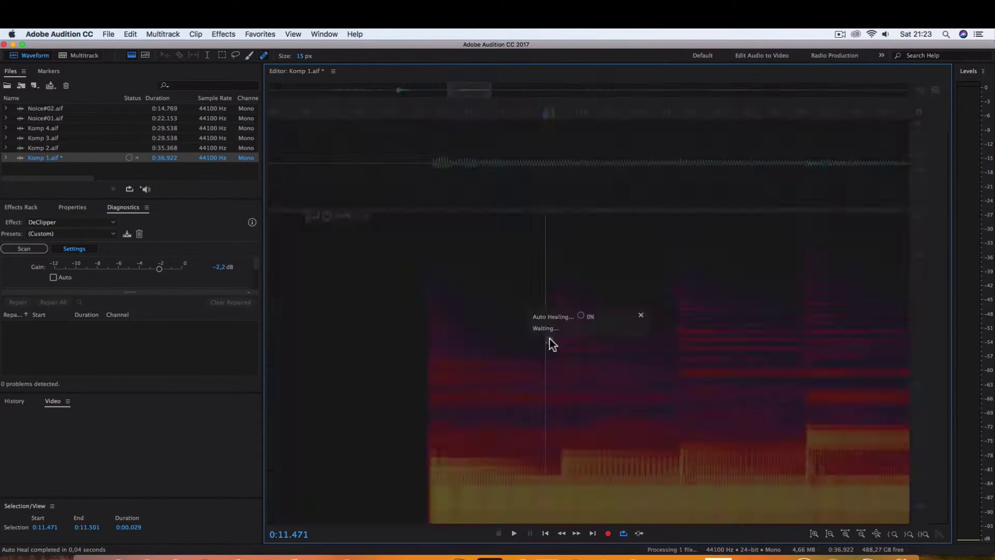
{"action": "left_click_drag", "start_coordinate": [535, 290], "coordinate": [538, 305]}
{"action": "left_click", "coordinate": [534, 337]}
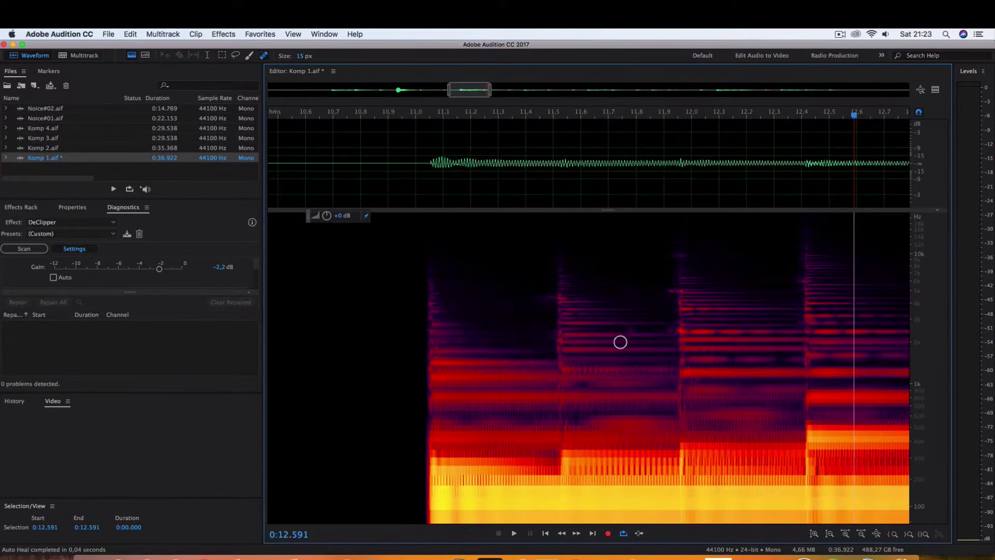
Step: Heal the remaining small noise spots in the following notes, between about 0:11.7 and 0:13.0
{"action": "left_click", "coordinate": [625, 331]}
{"action": "scroll", "coordinate": [517, 406], "scroll_direction": "down", "scroll_amount": 3}
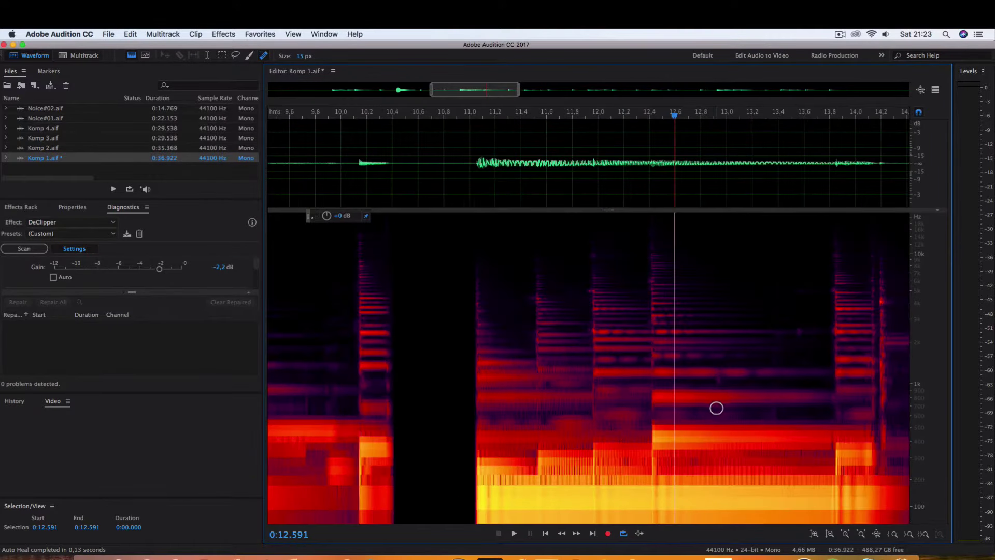
{"action": "scroll", "coordinate": [716, 408], "scroll_direction": "up", "scroll_amount": 2}
{"action": "left_click", "coordinate": [487, 294]}
{"action": "scroll", "coordinate": [492, 295], "scroll_direction": "down", "scroll_amount": 1}
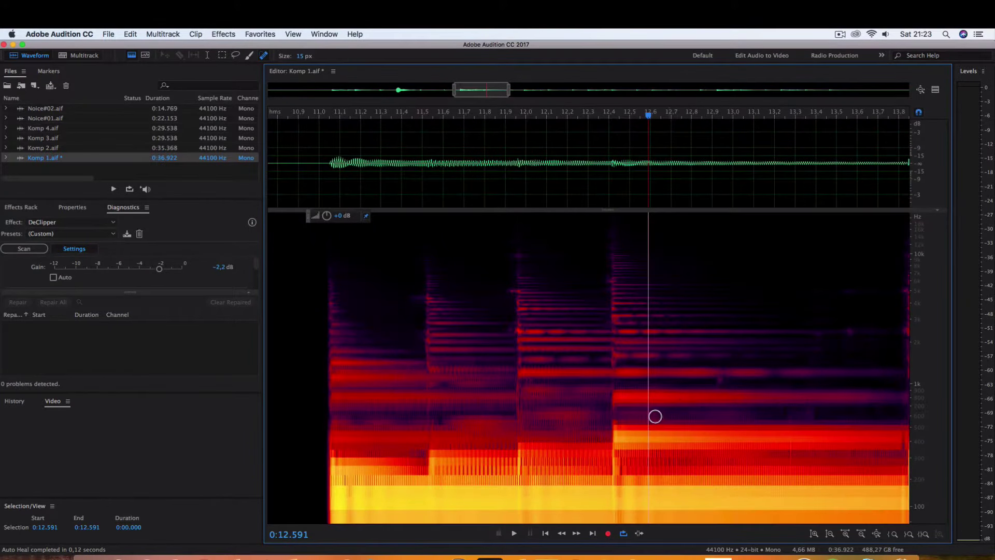
{"action": "left_click", "coordinate": [676, 381]}
{"action": "scroll", "coordinate": [682, 444], "scroll_direction": "down", "scroll_amount": 2}
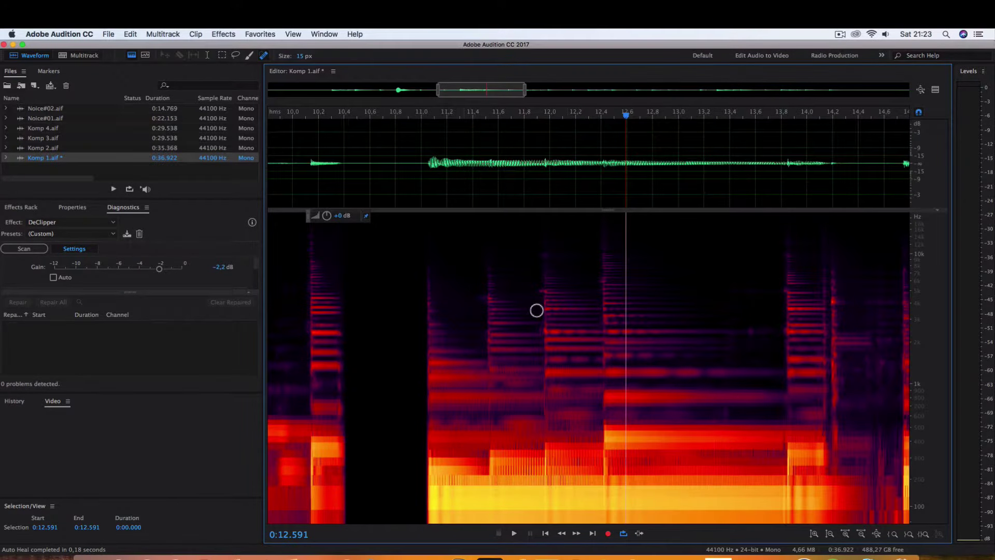
Step: Play back from 0:10.855 and heal the faint high-frequency noise at about 0:13.6, before the short note at 0:13.8
{"action": "left_click", "coordinate": [403, 186]}
{"action": "key", "text": "space"}
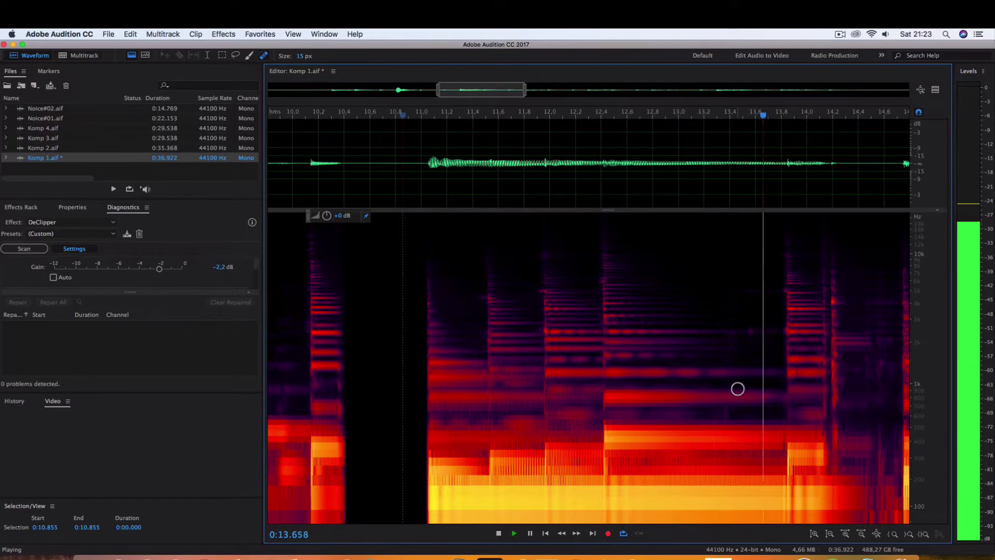
{"action": "key", "text": "space"}
{"action": "left_click_drag", "start_coordinate": [749, 336], "coordinate": [760, 291]}
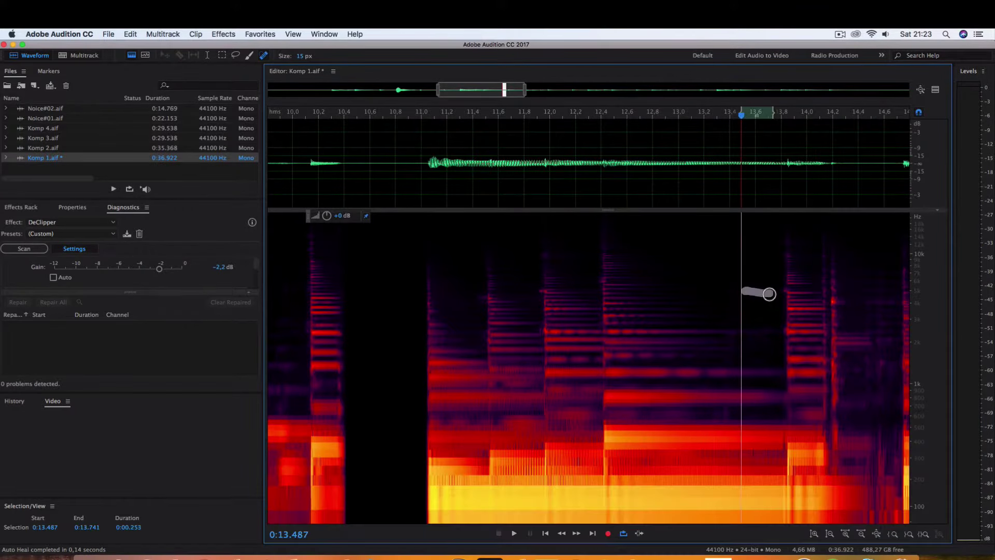
{"action": "scroll", "coordinate": [613, 436], "scroll_direction": "right", "scroll_amount": 10}
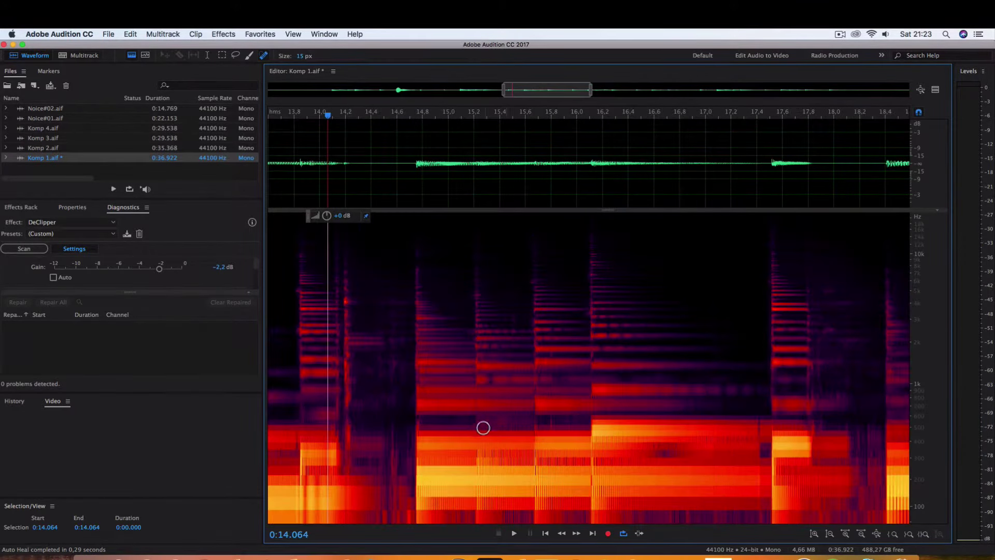
Step: Play back the short note at 0:13.85 and the noisy gap behind it, starting from about 0:13.3
{"action": "scroll", "coordinate": [413, 442], "scroll_direction": "up", "scroll_amount": 3}
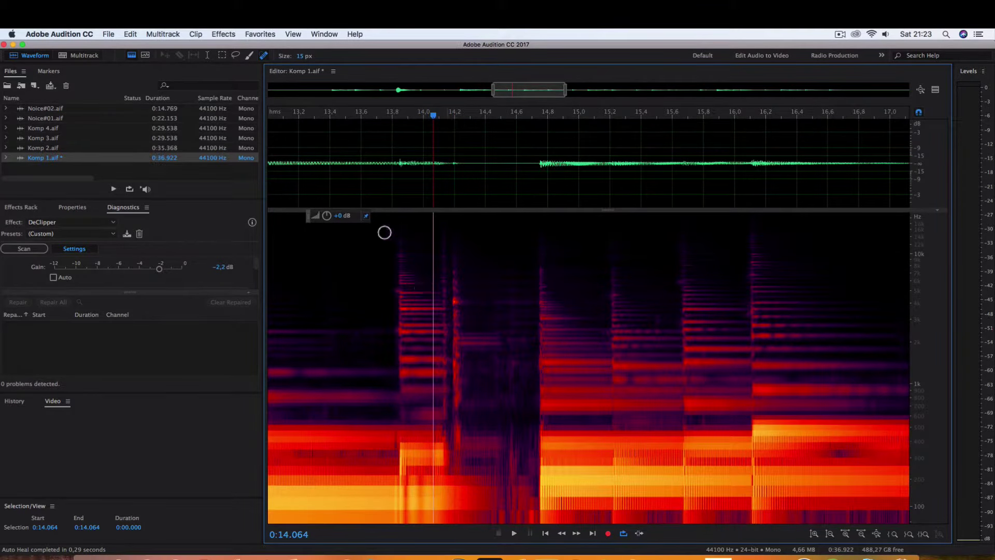
{"action": "left_click", "coordinate": [316, 182]}
{"action": "key", "text": "space"}
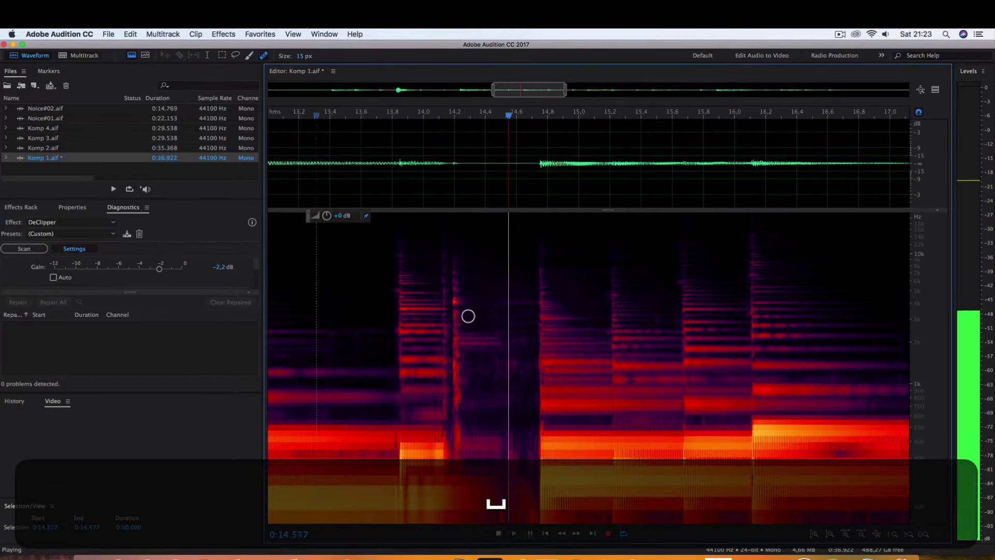
{"action": "key", "text": "space"}
Step: Select the gap between the notes from 0:14.179 to 0:14.738, audition it and silence it
{"action": "scroll", "coordinate": [451, 310], "scroll_direction": "up", "scroll_amount": 2}
{"action": "left_click_drag", "start_coordinate": [450, 185], "coordinate": [591, 215]}
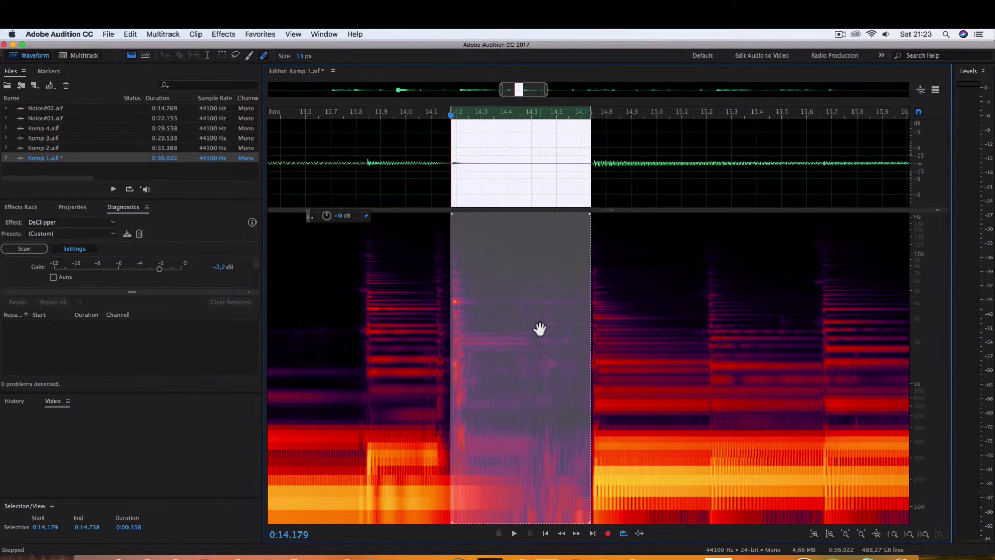
{"action": "key", "text": "space"}
{"action": "key", "text": "space"}
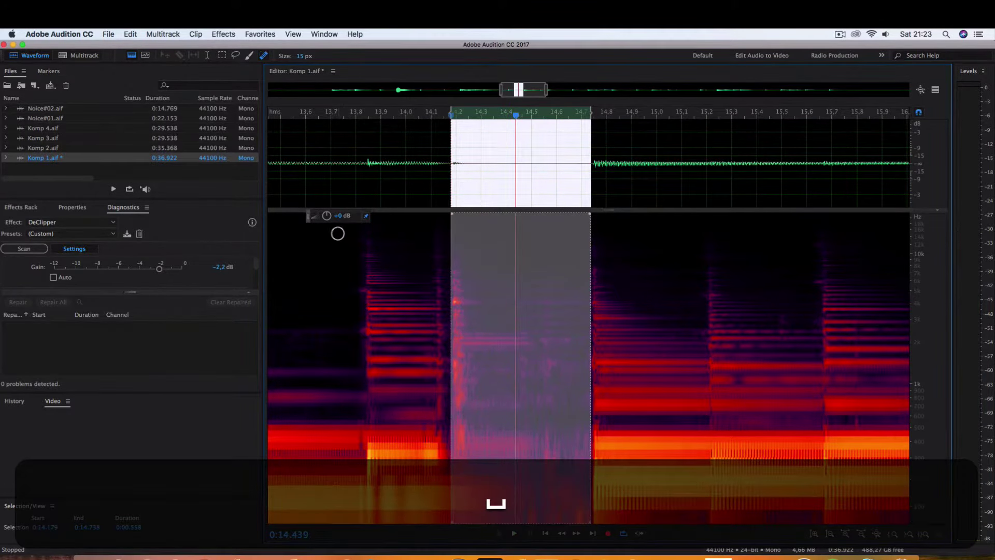
{"action": "key", "text": "Delete"}
{"action": "left_click", "coordinate": [416, 179]}
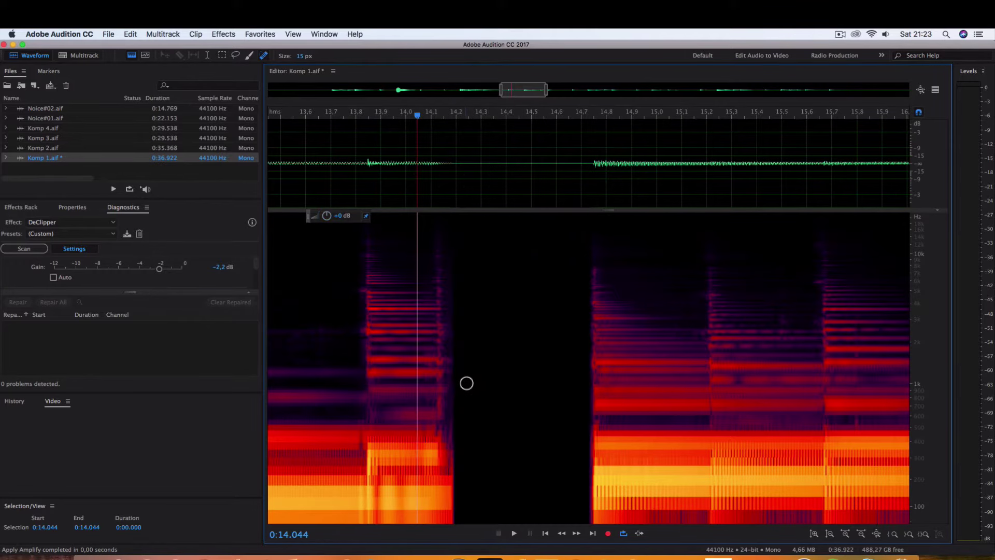
Step: Heal the high-frequency noise at the end of the short note at about 0:14.15 and play back from 0:13.244
{"action": "scroll", "coordinate": [467, 383], "scroll_direction": "down", "scroll_amount": 2}
{"action": "mouse_move", "coordinate": [451, 230]}
{"action": "left_mouse_down"}
{"action": "mouse_move", "coordinate": [448, 412]}
{"action": "mouse_move", "coordinate": [454, 228]}
{"action": "mouse_move", "coordinate": [452, 399]}
{"action": "mouse_move", "coordinate": [430, 368]}
{"action": "left_mouse_up"}
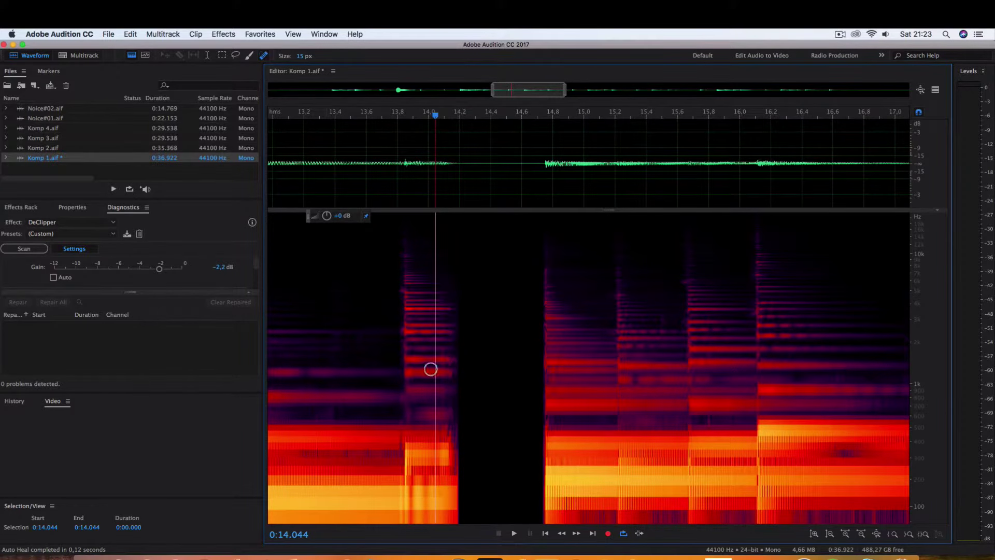
{"action": "left_click", "coordinate": [311, 181]}
{"action": "key", "text": "space"}
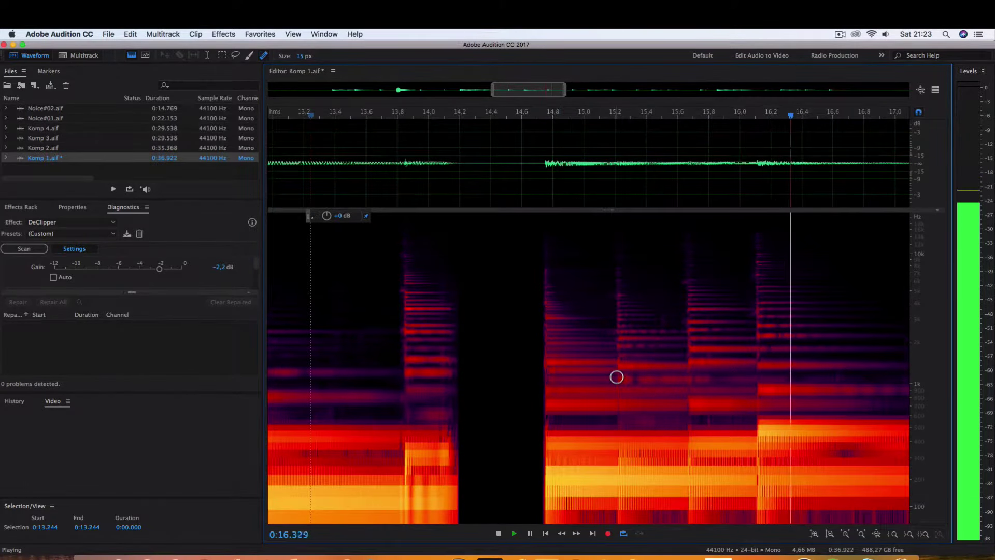
{"action": "key", "text": "space"}
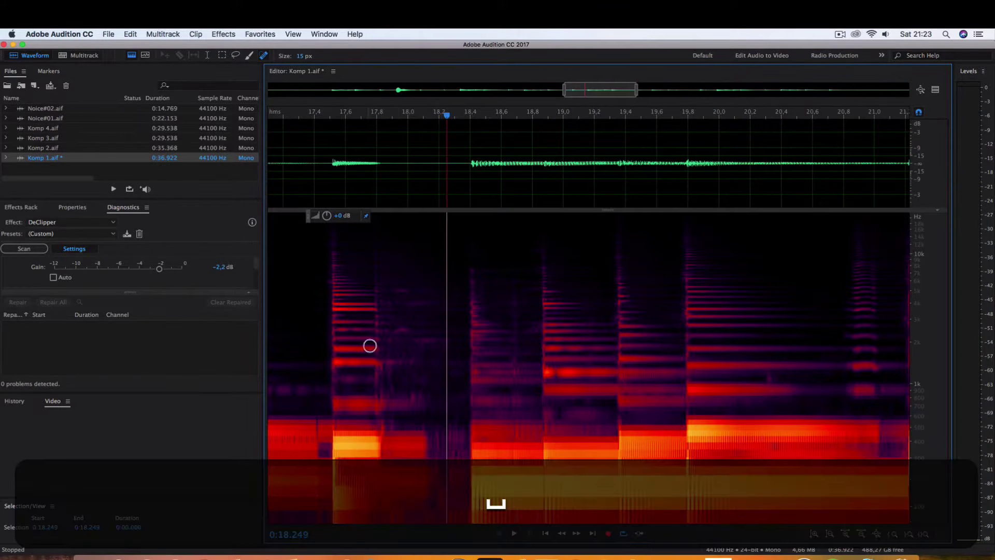
Step: Silence the noisy gap after the short note, from 0:17.845 to 0:18.400, by pulling its gain all the way down
{"action": "scroll", "coordinate": [353, 388], "scroll_direction": "up", "scroll_amount": 2}
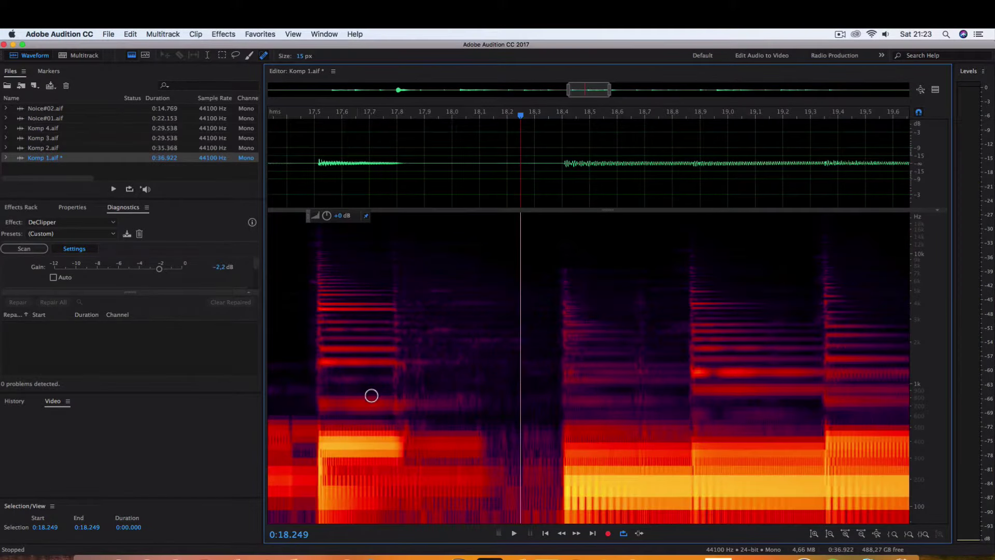
{"action": "scroll", "coordinate": [535, 395], "scroll_direction": "down", "scroll_amount": 2}
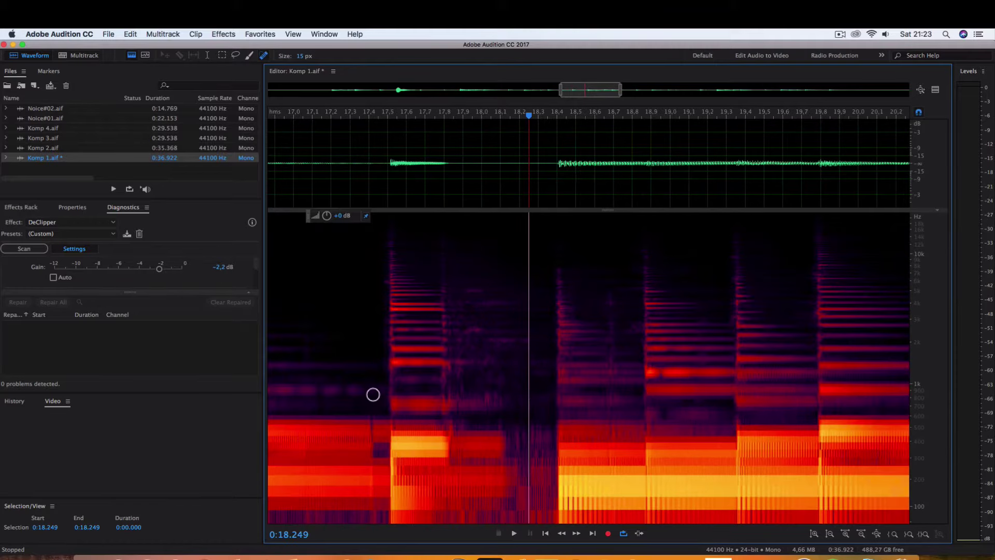
{"action": "scroll", "coordinate": [373, 394], "scroll_direction": "up", "scroll_amount": 2}
{"action": "left_click_drag", "start_coordinate": [488, 205], "coordinate": [641, 218]}
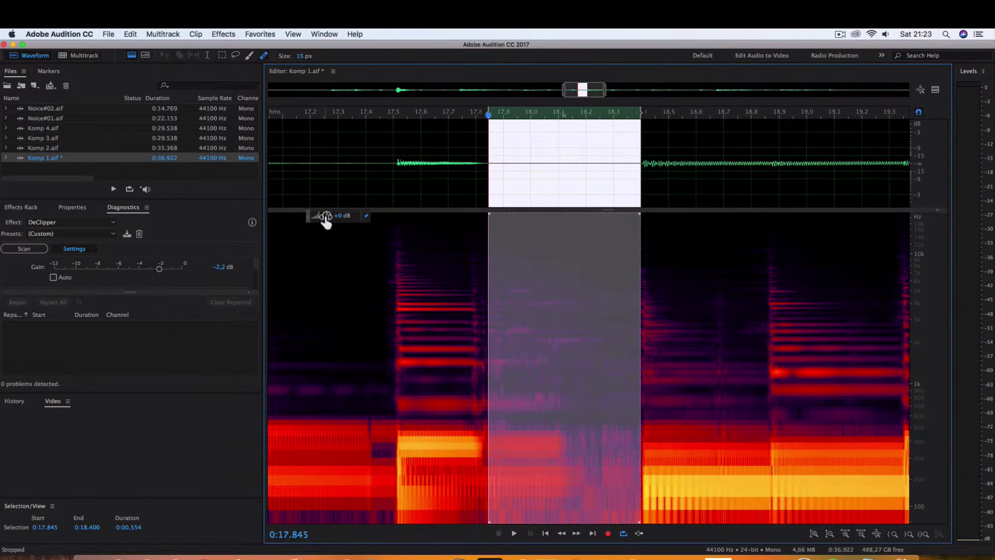
{"action": "left_click_drag", "start_coordinate": [325, 220], "coordinate": [387, 315]}
{"action": "left_click", "coordinate": [373, 185]}
Step: Heal the vertical noise streak at the end of the short note, at about 0:17.8
{"action": "scroll", "coordinate": [492, 365], "scroll_direction": "down", "scroll_amount": 2}
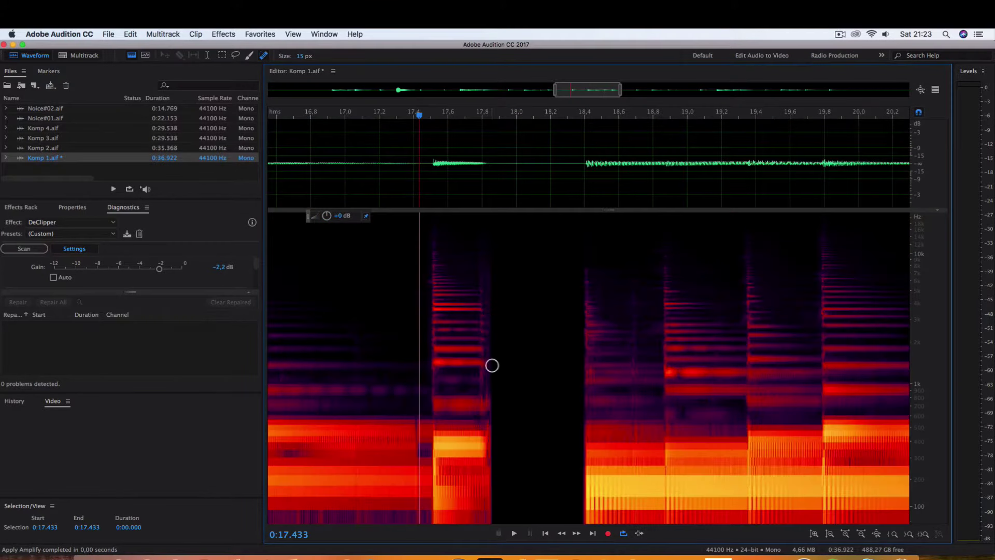
{"action": "mouse_move", "coordinate": [484, 239]}
{"action": "left_mouse_down"}
{"action": "mouse_move", "coordinate": [484, 369]}
{"action": "mouse_move", "coordinate": [490, 286]}
{"action": "mouse_move", "coordinate": [482, 268]}
{"action": "mouse_move", "coordinate": [486, 337]}
{"action": "left_mouse_up"}
{"action": "left_click_drag", "start_coordinate": [495, 385], "coordinate": [495, 387]}
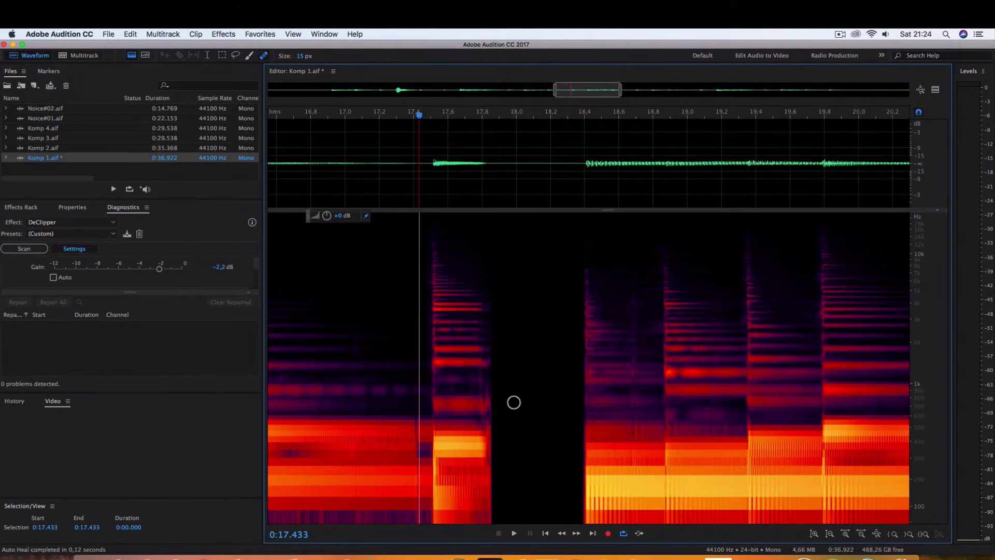
Step: Apply a fade-out to the end of the short note from 0:17.765 to 0:17.862
{"action": "scroll", "coordinate": [485, 390], "scroll_direction": "up", "scroll_amount": 3}
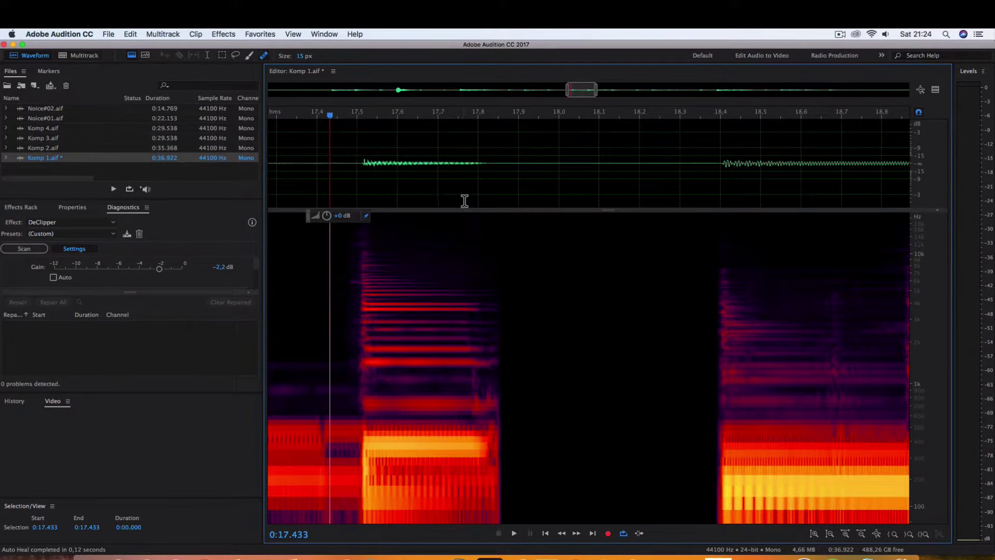
{"action": "left_click_drag", "start_coordinate": [465, 200], "coordinate": [503, 216]}
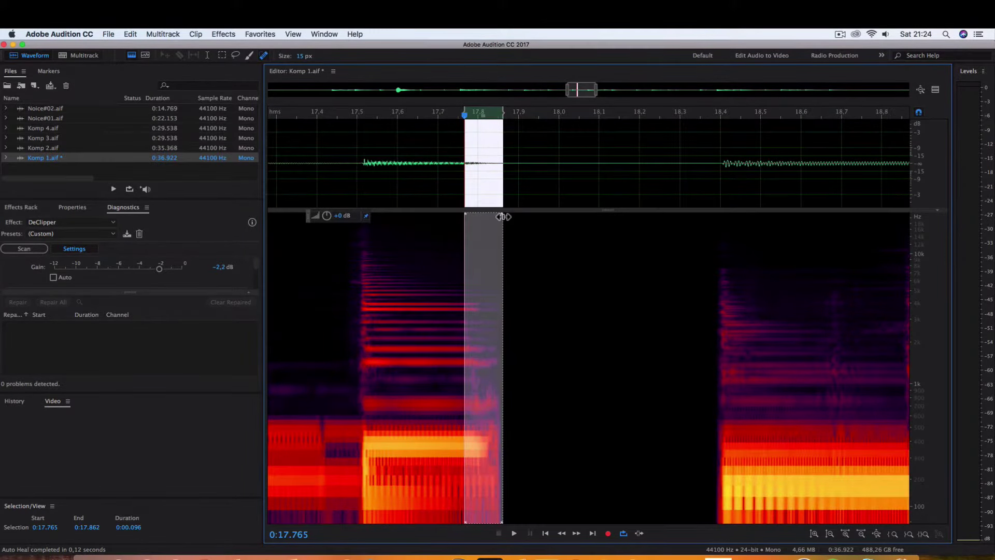
{"action": "key", "text": "f"}
{"action": "key", "text": "Return"}
{"action": "left_click", "coordinate": [333, 182]}
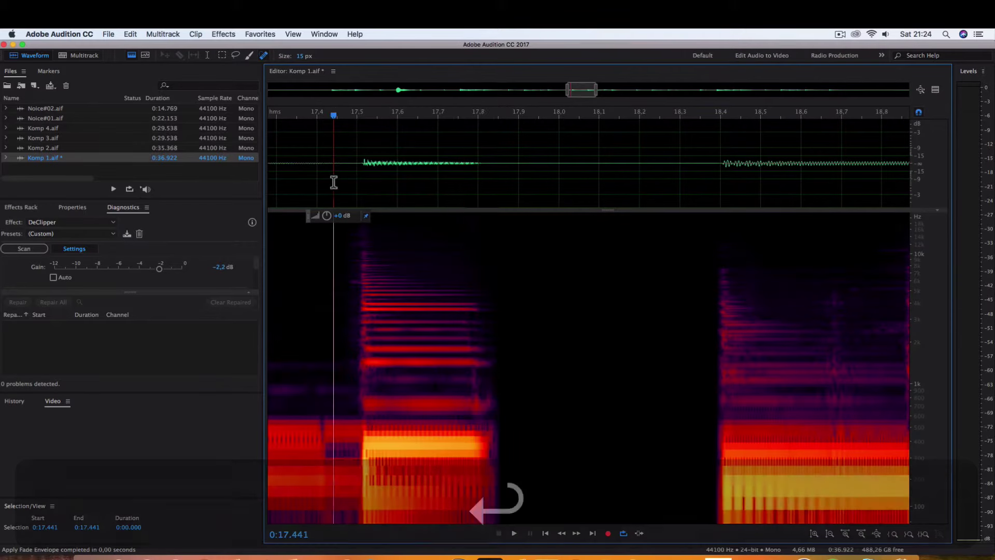
Step: Play back from 0:17.441 and heal a small noise spot in the sustained note that starts at 0:19.8
{"action": "key", "text": "space"}
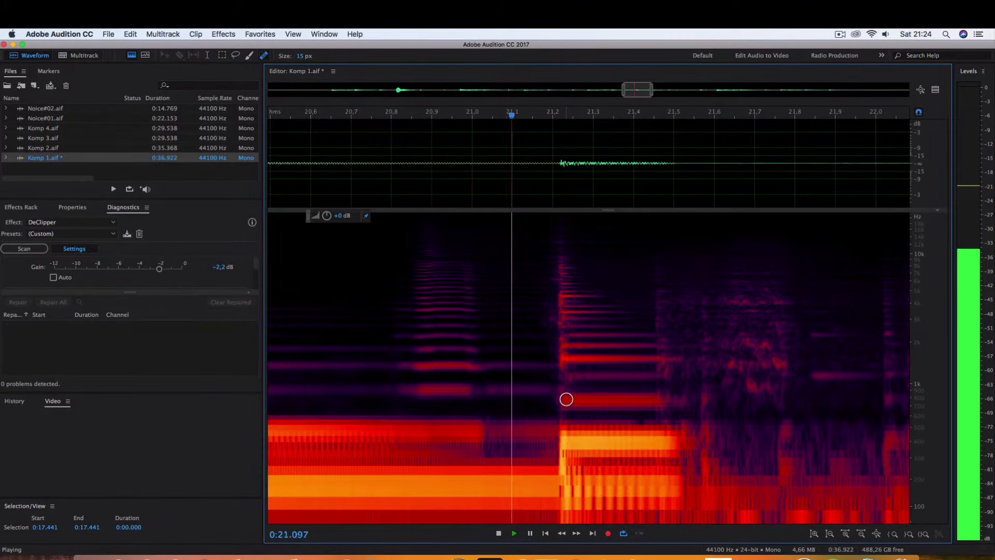
{"action": "key", "text": "space"}
{"action": "scroll", "coordinate": [566, 399], "scroll_direction": "down", "scroll_amount": 2}
{"action": "scroll", "coordinate": [487, 391], "scroll_direction": "down", "scroll_amount": 1}
{"action": "left_click_drag", "start_coordinate": [460, 379], "coordinate": [470, 378]}
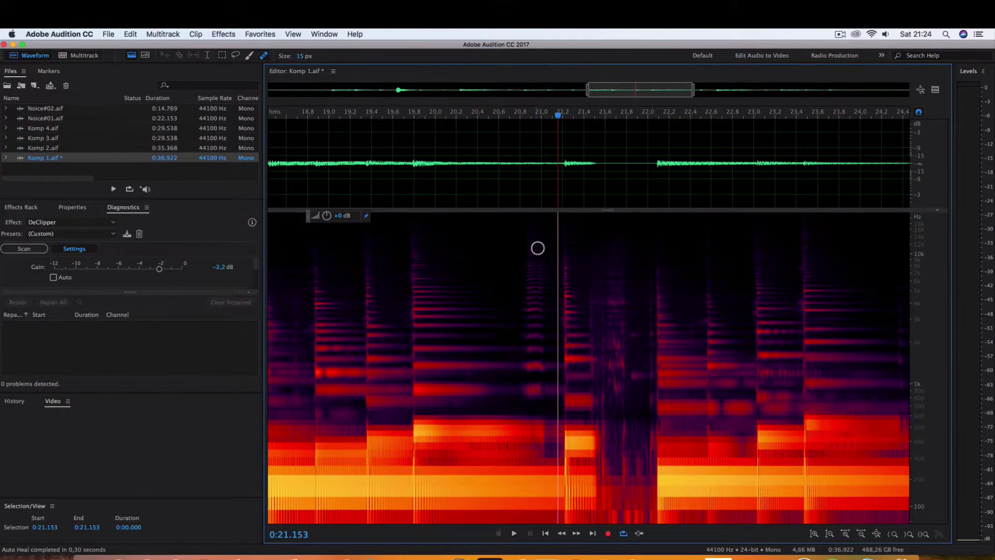
Step: Heal the burst of extra harmonics at about 0:20.9 and the faint remains just before it at 0:20.8
{"action": "scroll", "coordinate": [550, 386], "scroll_direction": "down", "scroll_amount": 1}
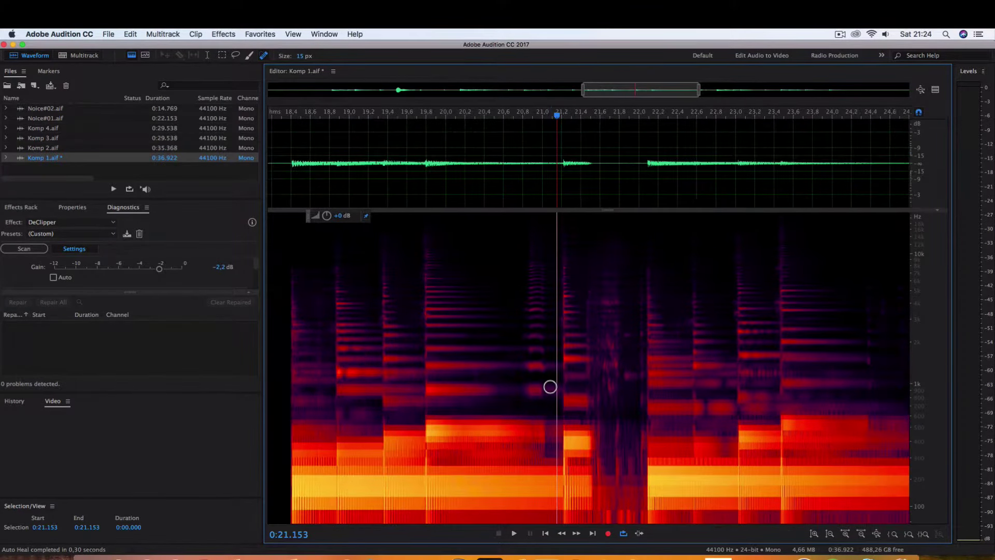
{"action": "scroll", "coordinate": [544, 367], "scroll_direction": "up", "scroll_amount": 1}
{"action": "scroll", "coordinate": [544, 366], "scroll_direction": "down", "scroll_amount": 1}
{"action": "scroll", "coordinate": [535, 377], "scroll_direction": "down", "scroll_amount": 1}
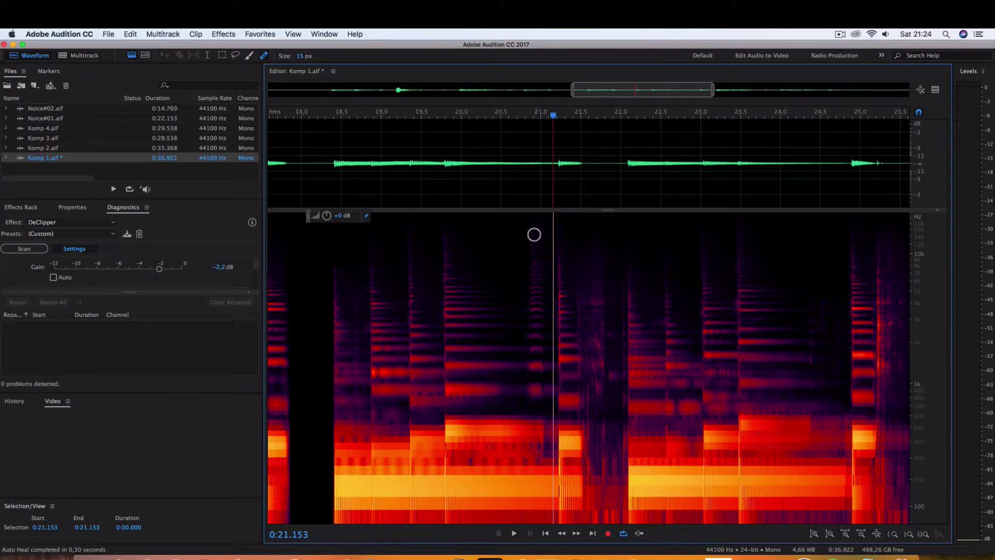
{"action": "mouse_move", "coordinate": [534, 235]}
{"action": "left_mouse_down"}
{"action": "mouse_move", "coordinate": [538, 398]}
{"action": "mouse_move", "coordinate": [538, 321]}
{"action": "mouse_move", "coordinate": [529, 365]}
{"action": "mouse_move", "coordinate": [539, 275]}
{"action": "mouse_move", "coordinate": [528, 238]}
{"action": "mouse_move", "coordinate": [542, 369]}
{"action": "left_mouse_up"}
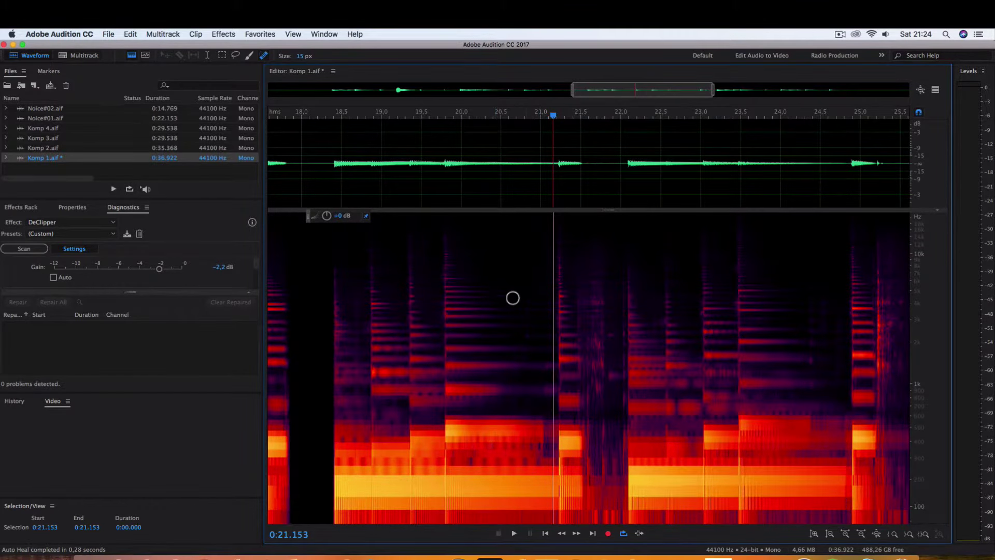
{"action": "left_click_drag", "start_coordinate": [525, 284], "coordinate": [529, 339]}
Step: Heal the vertical noise streaks at about 0:18.7 and 0:18.8 in the note that starts at 0:18.4
{"action": "left_click_drag", "start_coordinate": [356, 283], "coordinate": [357, 374]}
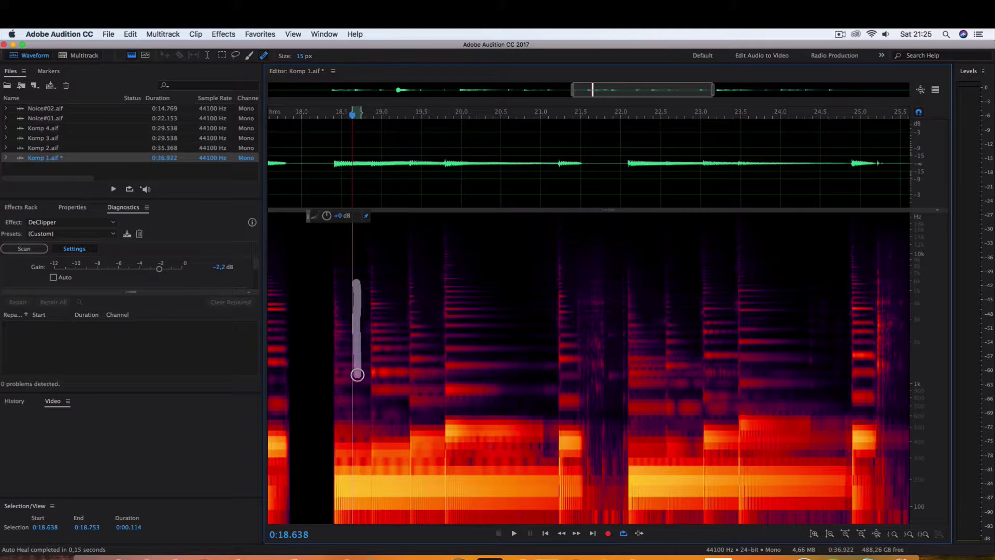
{"action": "left_click_drag", "start_coordinate": [357, 374], "coordinate": [356, 376]}
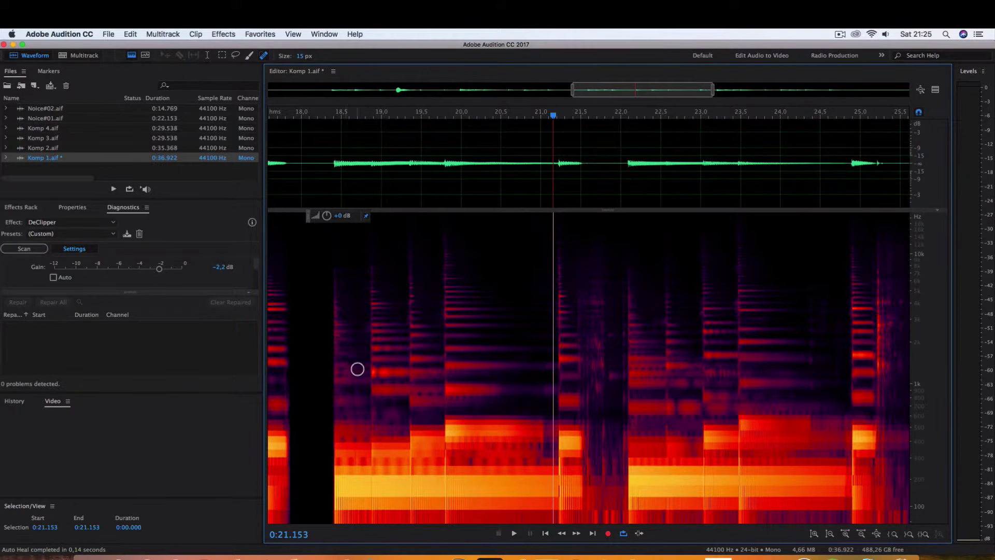
{"action": "left_click_drag", "start_coordinate": [365, 305], "coordinate": [366, 345]}
Step: Silence the gap from 0:21.523 to 0:22.075 and heal the high-frequency noise at the end of the note before it
{"action": "scroll", "coordinate": [627, 394], "scroll_direction": "up", "scroll_amount": 3}
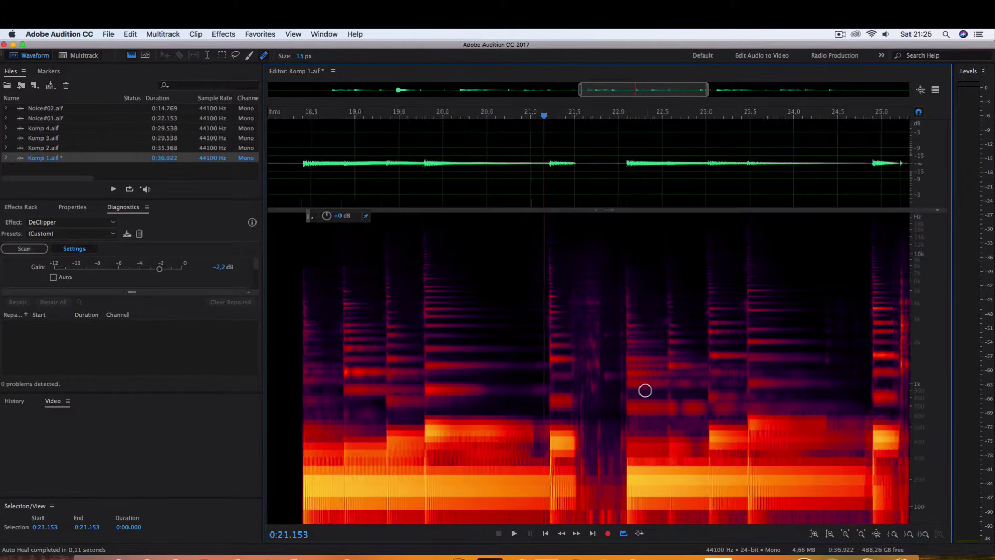
{"action": "left_click_drag", "start_coordinate": [545, 197], "coordinate": [616, 209]}
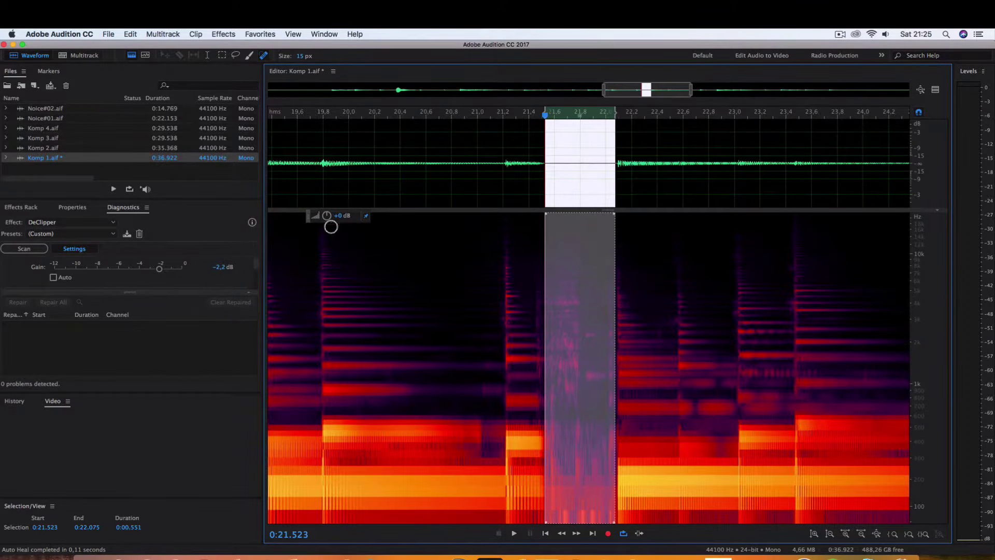
{"action": "key", "text": "Delete"}
{"action": "left_click", "coordinate": [467, 200]}
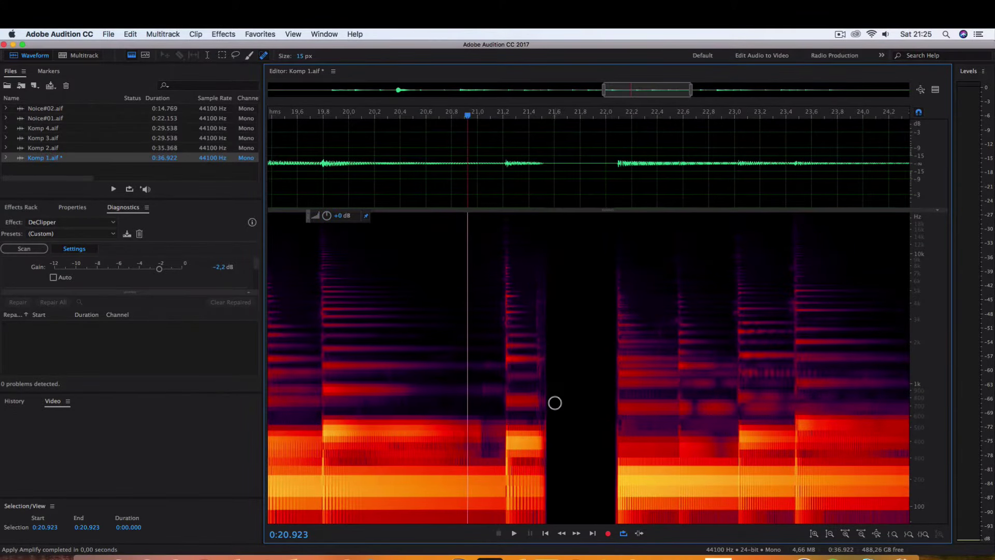
{"action": "scroll", "coordinate": [554, 403], "scroll_direction": "down", "scroll_amount": 3}
{"action": "mouse_move", "coordinate": [546, 250]}
{"action": "left_mouse_down"}
{"action": "mouse_move", "coordinate": [548, 378]}
{"action": "mouse_move", "coordinate": [549, 246]}
{"action": "left_mouse_up"}
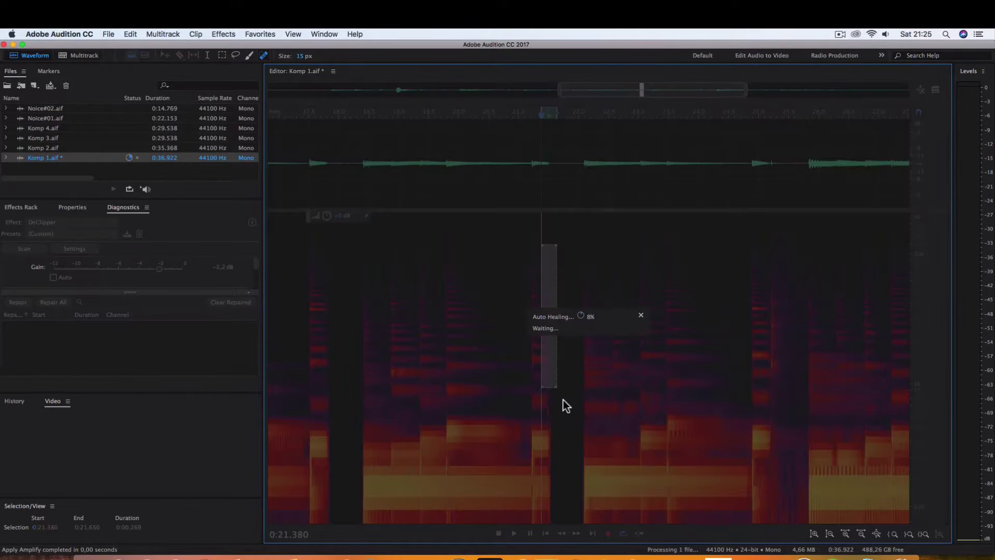
Step: Apply a Smooth Fade Out envelope to the end of the short note from 0:21.450 to 0:21.540
{"action": "scroll", "coordinate": [568, 424], "scroll_direction": "up", "scroll_amount": 2}
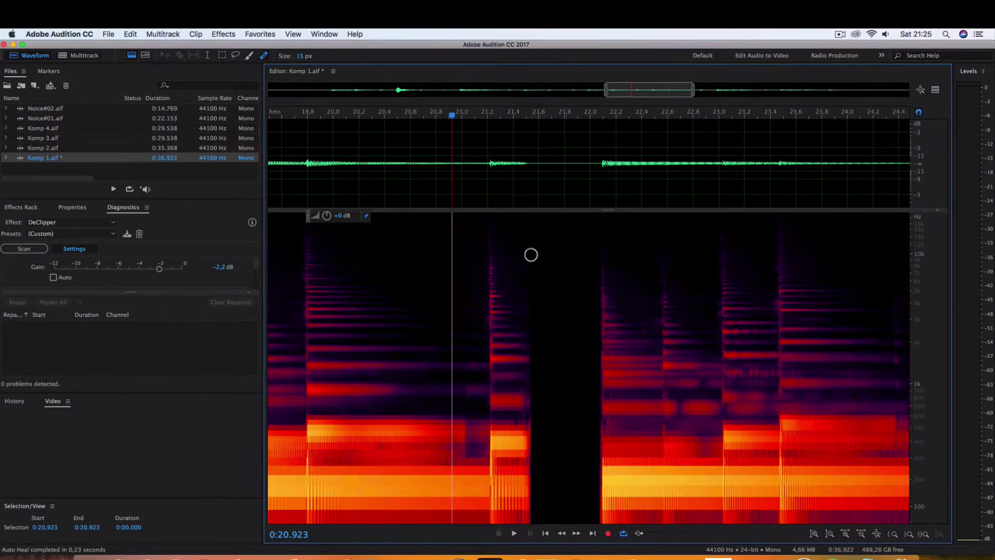
{"action": "left_click_drag", "start_coordinate": [518, 201], "coordinate": [490, 189]}
{"action": "scroll", "coordinate": [533, 365], "scroll_direction": "up", "scroll_amount": 3}
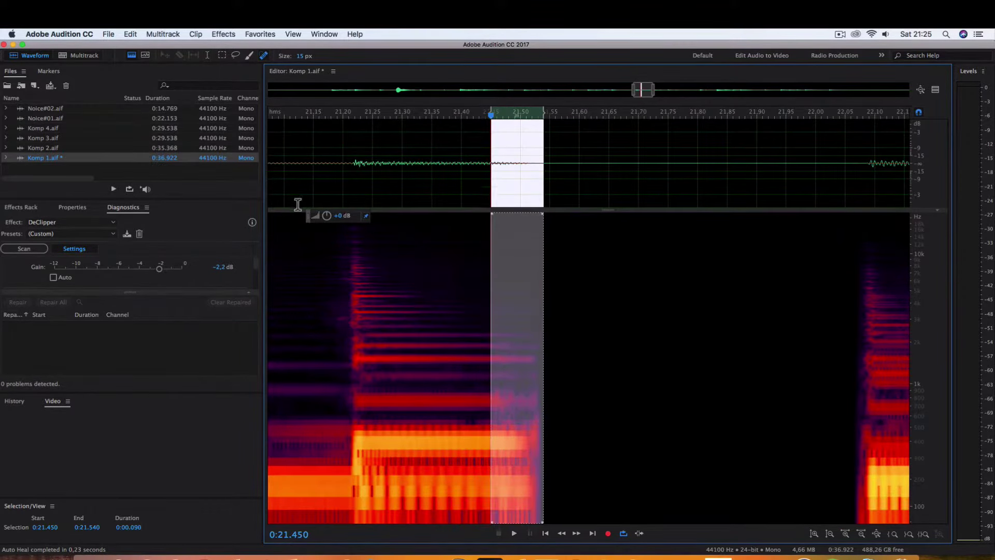
{"action": "key", "text": "f"}
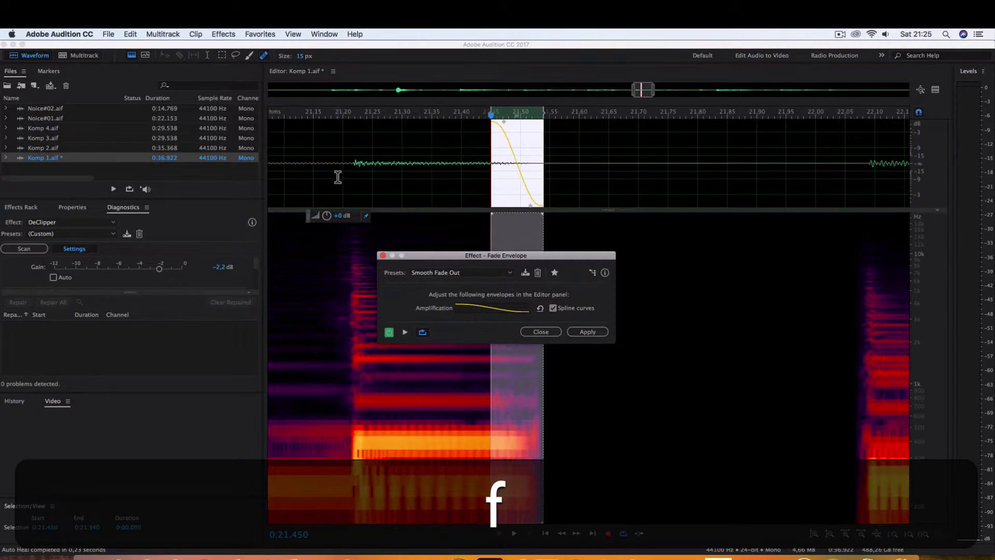
{"action": "key", "text": "Return"}
{"action": "left_click", "coordinate": [322, 166]}
Step: Play back the edited note ending from 0:21.164 through the following notes up to the short note at 0:24.9
{"action": "scroll", "coordinate": [342, 236], "scroll_direction": "down", "scroll_amount": 5}
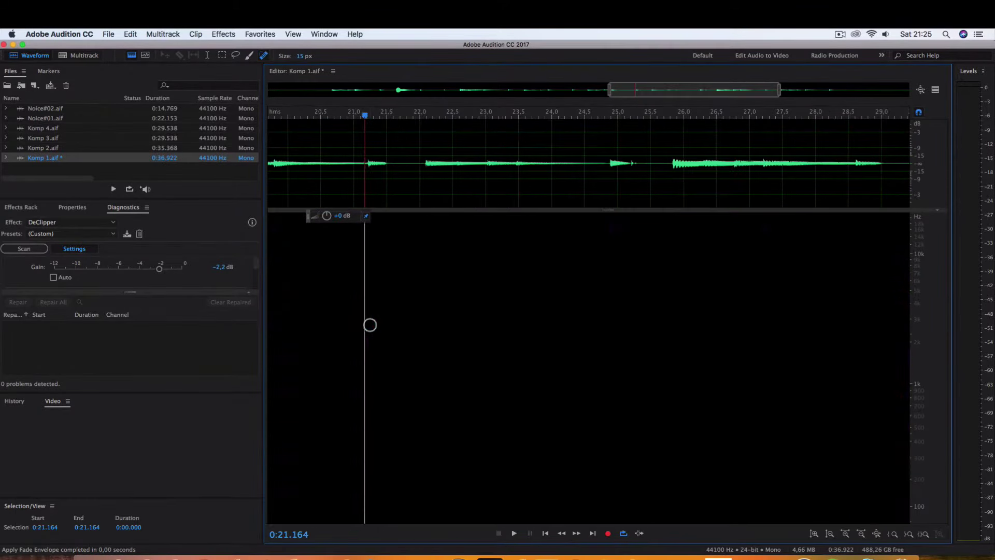
{"action": "key", "text": "space"}
{"action": "scroll", "coordinate": [593, 435], "scroll_direction": "up", "scroll_amount": 4}
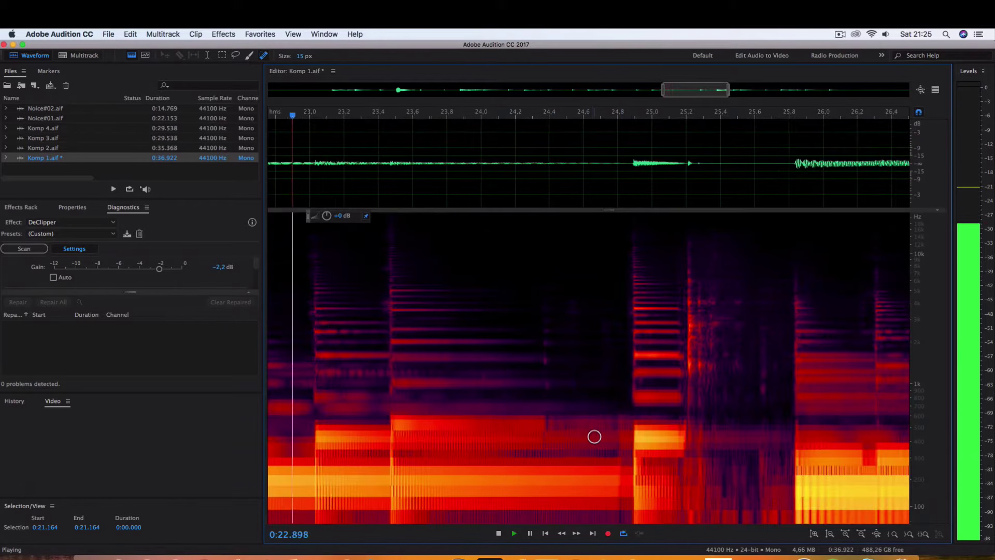
{"action": "key", "text": "space"}
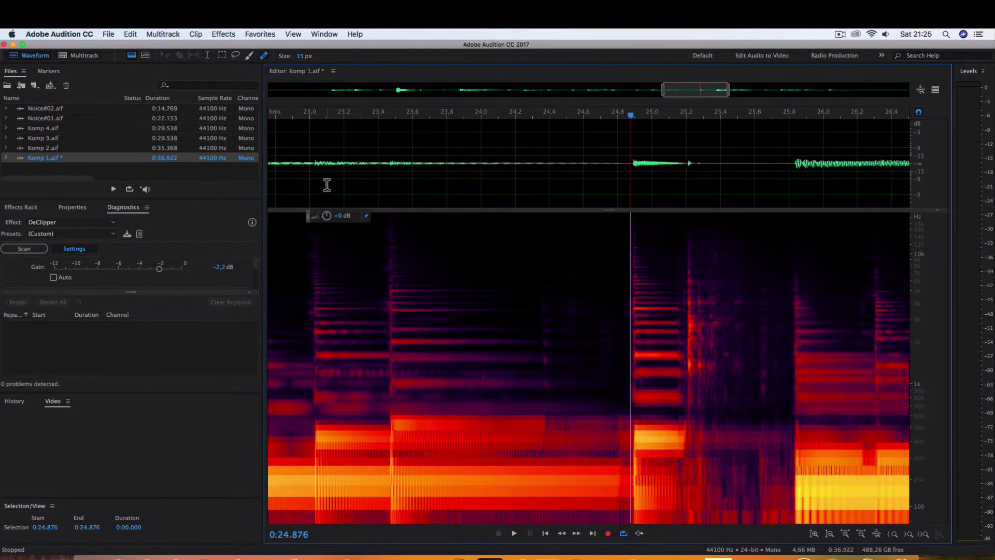
Step: Play back from about 0:23.05 and heal a small noise spot near 0:24.0 in the sustained note that starts at 0:23.48
{"action": "left_click", "coordinate": [318, 181]}
{"action": "key", "text": "space"}
{"action": "key", "text": "space"}
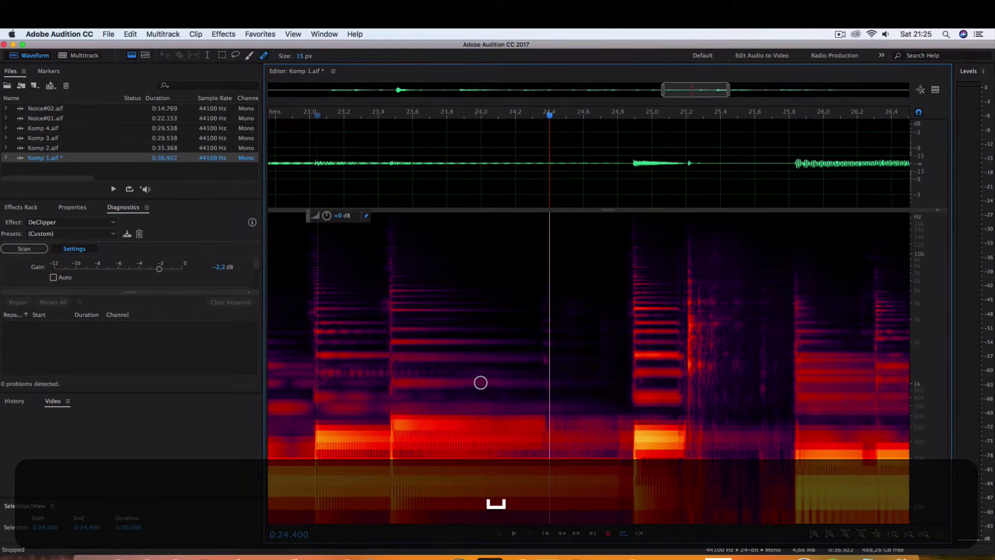
{"action": "mouse_move", "coordinate": [481, 382]}
{"action": "left_mouse_down"}
{"action": "mouse_move", "coordinate": [505, 381]}
{"action": "mouse_move", "coordinate": [485, 378]}
{"action": "mouse_move", "coordinate": [489, 394]}
{"action": "mouse_move", "coordinate": [473, 409]}
{"action": "left_mouse_up"}
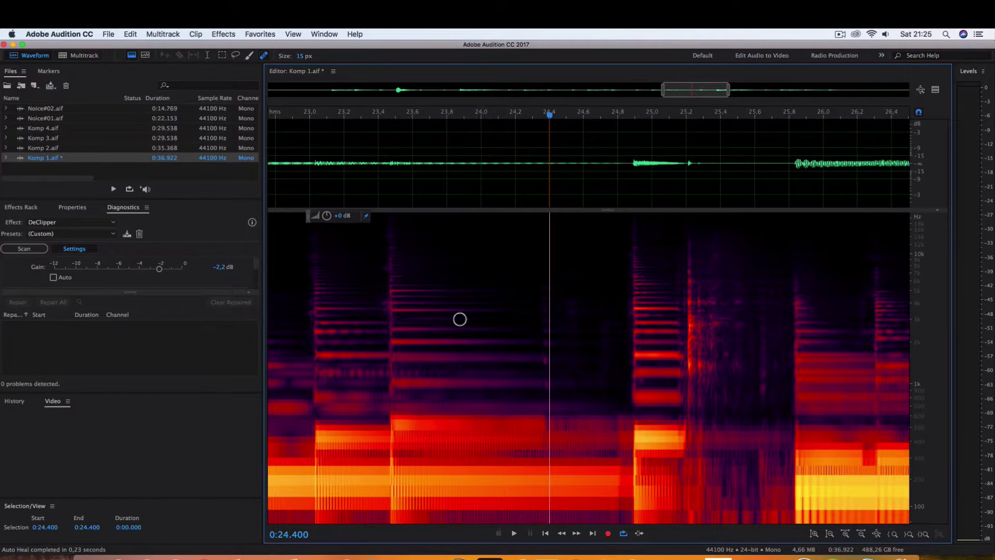
Step: Play back from 0:23.0 and heal the noise spots near 0:24.4 and 0:24.5 in the sustained note
{"action": "left_click", "coordinate": [312, 179]}
{"action": "key", "text": "space"}
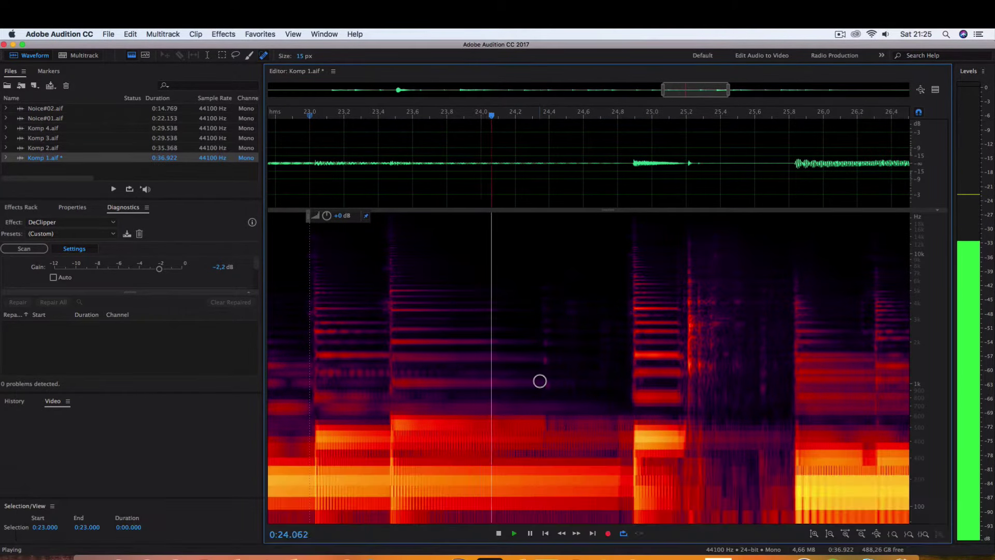
{"action": "key", "text": "space"}
{"action": "left_click_drag", "start_coordinate": [546, 280], "coordinate": [547, 375]}
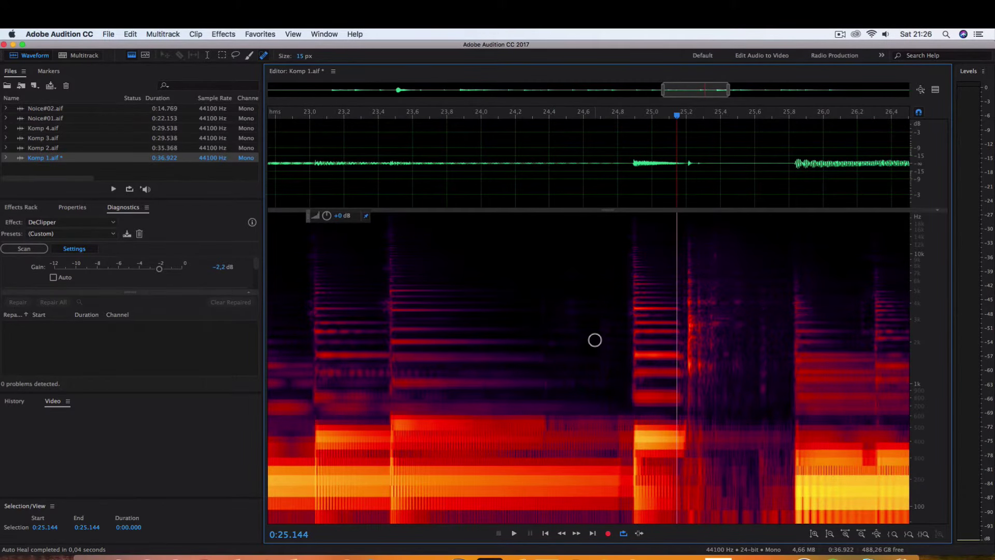
{"action": "mouse_move", "coordinate": [568, 297]}
{"action": "left_mouse_down"}
{"action": "mouse_move", "coordinate": [584, 324]}
{"action": "mouse_move", "coordinate": [584, 360]}
{"action": "left_mouse_up"}
Step: Silence the noisy gap from 0:25.200 to 0:25.827 between the short note and the following chord
{"action": "scroll", "coordinate": [553, 404], "scroll_direction": "down", "scroll_amount": 3}
{"action": "scroll", "coordinate": [539, 413], "scroll_direction": "up", "scroll_amount": 3}
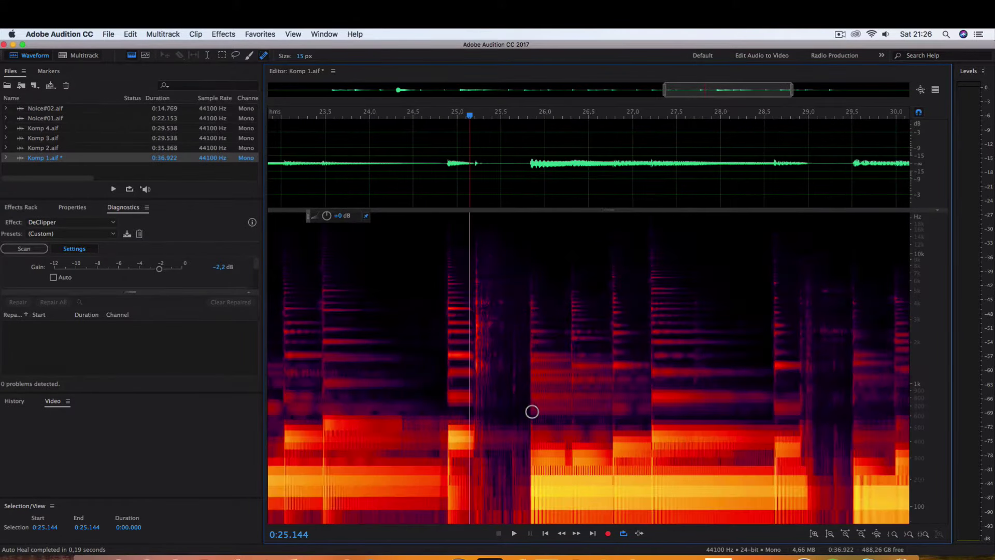
{"action": "scroll", "coordinate": [418, 400], "scroll_direction": "up", "scroll_amount": 1}
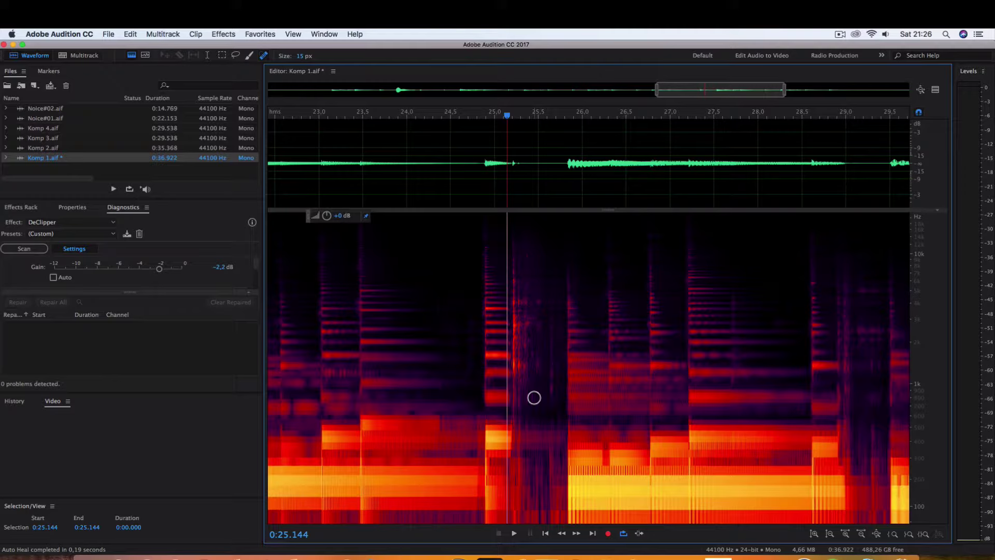
{"action": "scroll", "coordinate": [534, 398], "scroll_direction": "up", "scroll_amount": 3}
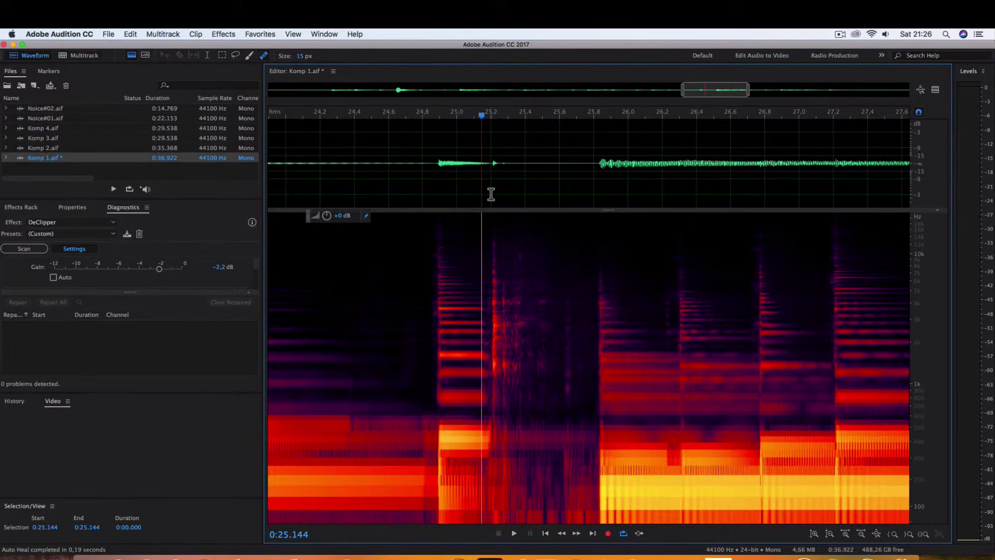
{"action": "left_click_drag", "start_coordinate": [491, 194], "coordinate": [597, 210]}
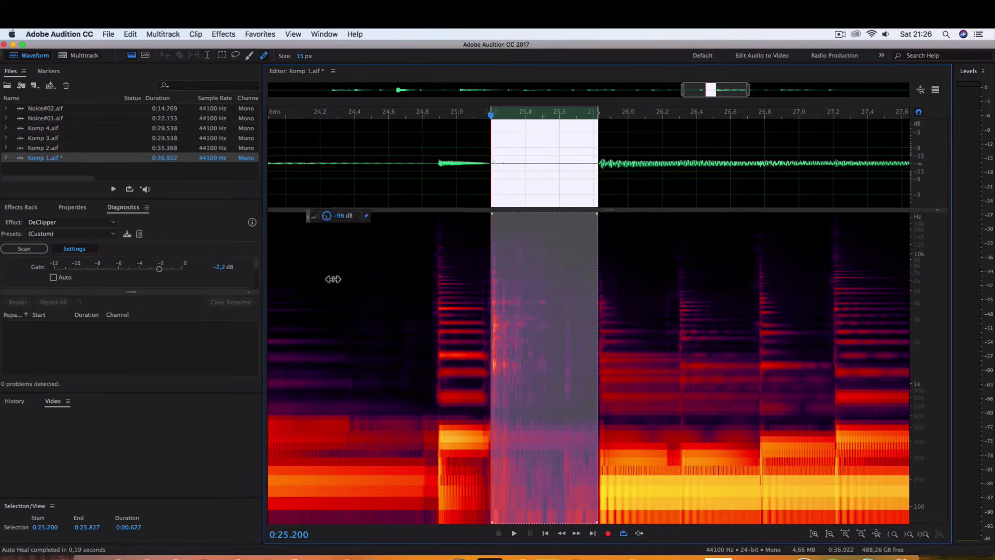
{"action": "key", "text": "Delete"}
{"action": "left_click", "coordinate": [404, 174]}
Step: Heal the high-frequency noise at the end of the short note near 0:25.2 and just before the note at 0:26.3
{"action": "scroll", "coordinate": [487, 363], "scroll_direction": "down", "scroll_amount": 2}
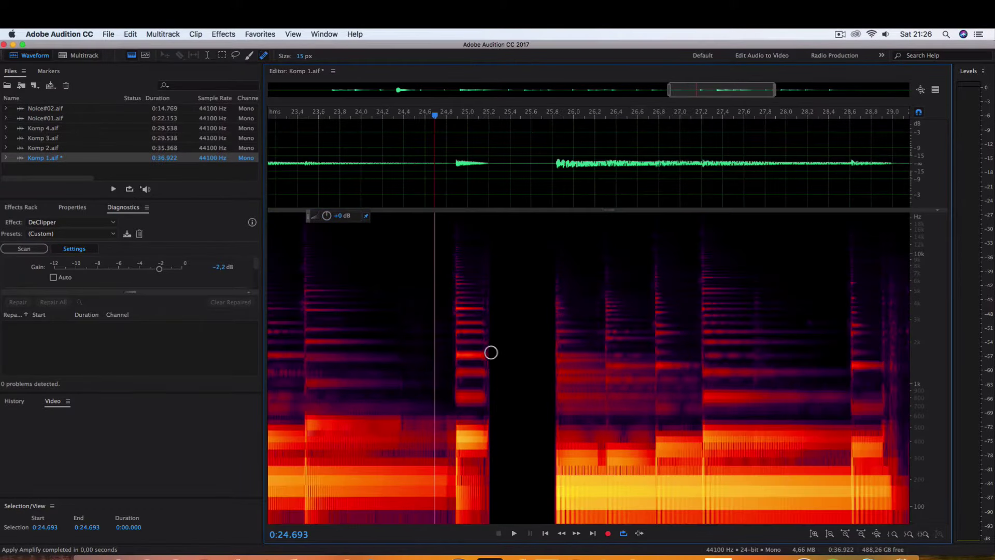
{"action": "mouse_move", "coordinate": [484, 257]}
{"action": "left_mouse_down"}
{"action": "mouse_move", "coordinate": [487, 326]}
{"action": "mouse_move", "coordinate": [487, 240]}
{"action": "mouse_move", "coordinate": [497, 362]}
{"action": "left_mouse_up"}
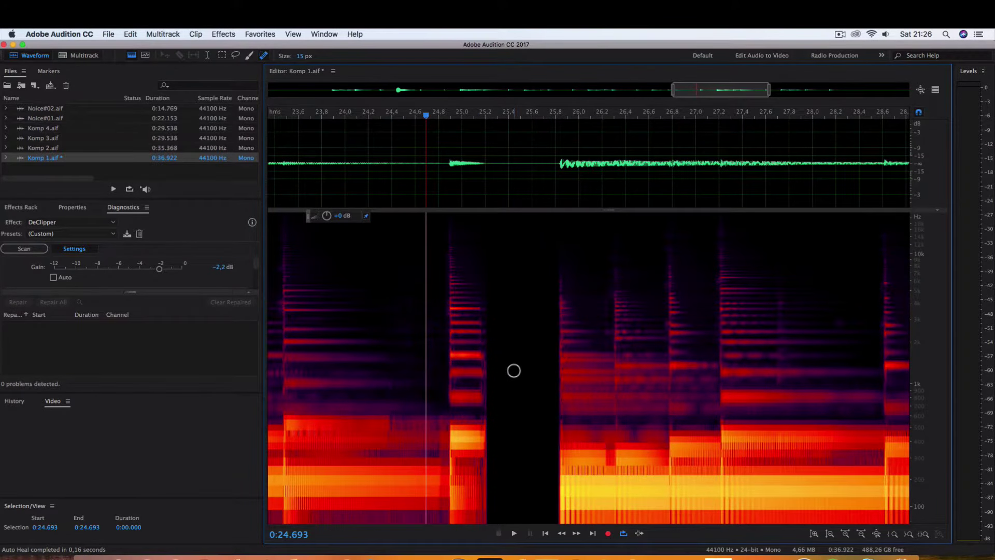
{"action": "left_click_drag", "start_coordinate": [605, 291], "coordinate": [608, 342]}
{"action": "scroll", "coordinate": [617, 381], "scroll_direction": "up", "scroll_amount": 3}
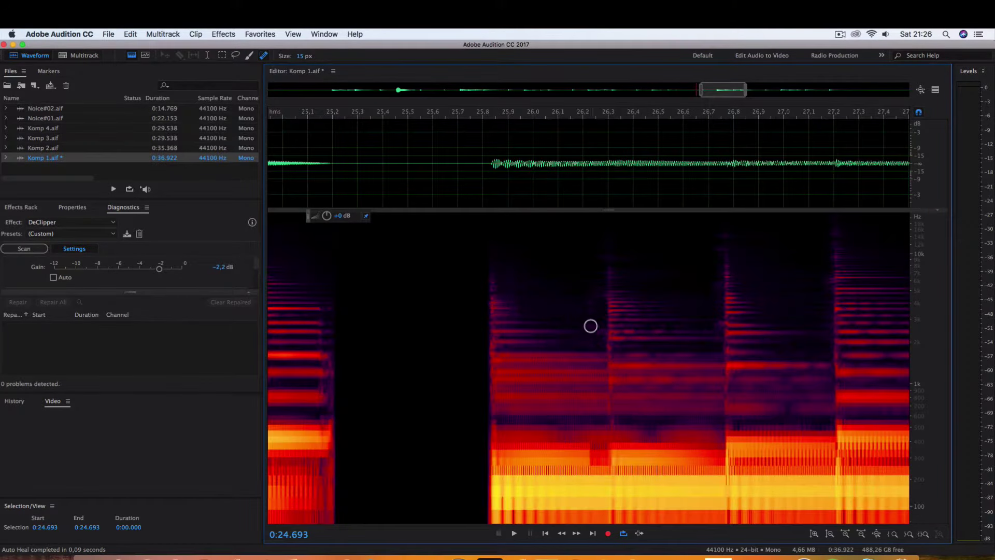
{"action": "left_click_drag", "start_coordinate": [589, 295], "coordinate": [594, 337]}
Step: Apply a Smooth Fade Out envelope to the short note's ending from 0:25.100 to 0:25.220
{"action": "scroll", "coordinate": [583, 373], "scroll_direction": "down", "scroll_amount": 4}
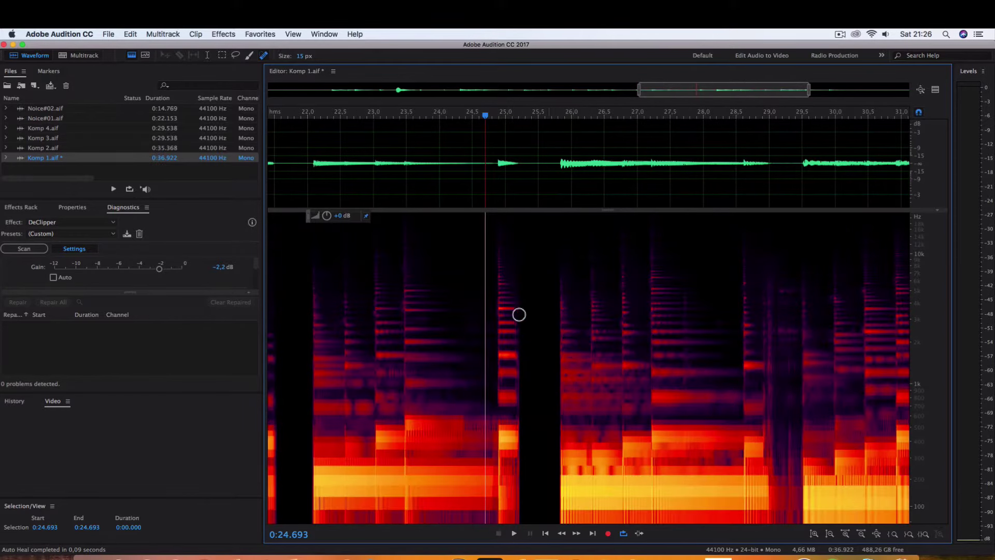
{"action": "scroll", "coordinate": [529, 337], "scroll_direction": "up", "scroll_amount": 4}
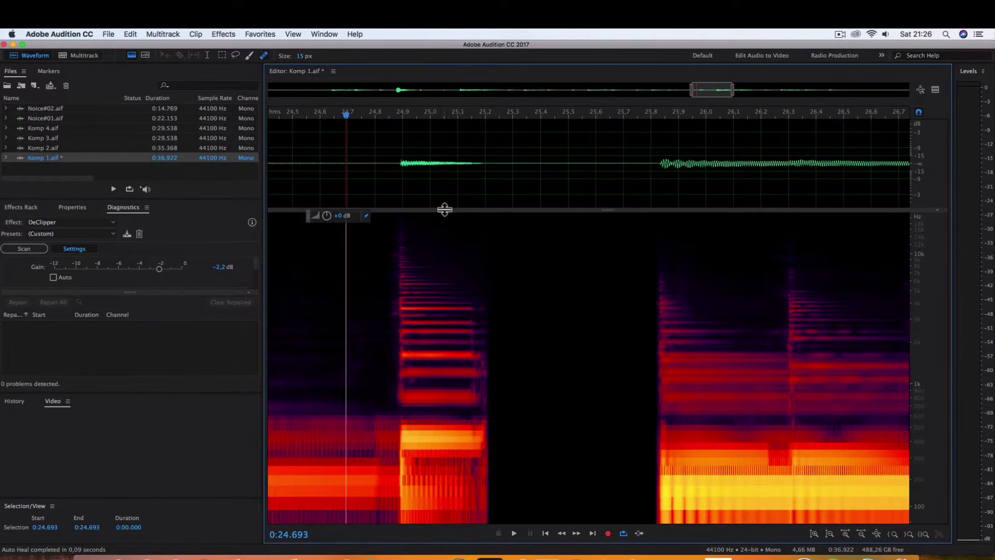
{"action": "left_click_drag", "start_coordinate": [458, 200], "coordinate": [491, 207]}
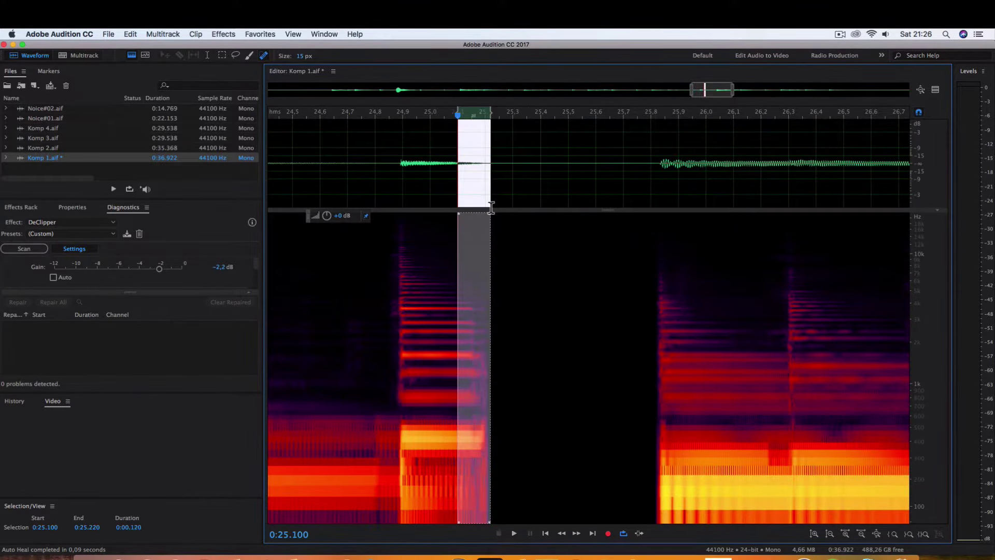
{"action": "key", "text": "f"}
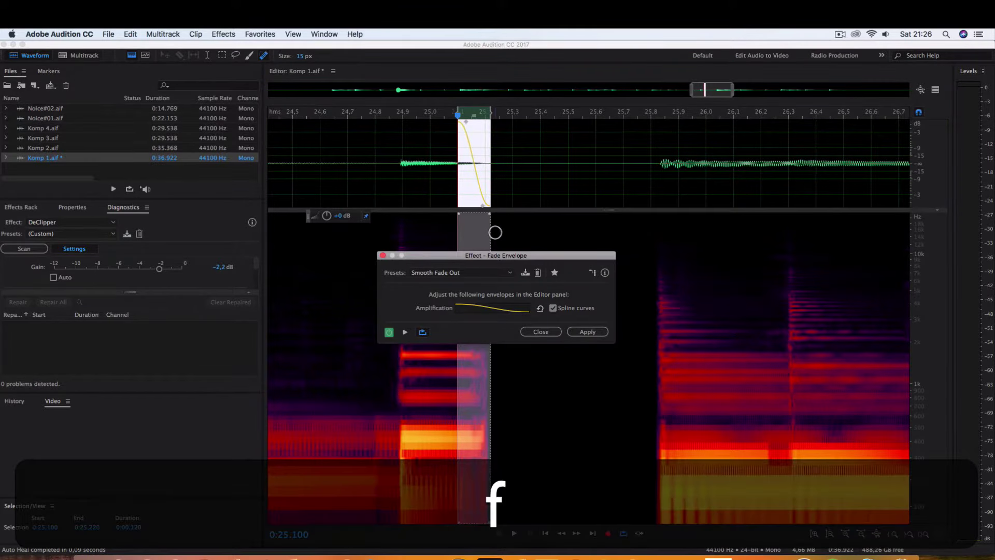
{"action": "key", "text": "Return"}
Step: Play back from 0:23.490 and heal the high-frequency noise near 0:27.7 in the sustained note that starts at 0:27.2
{"action": "scroll", "coordinate": [515, 386], "scroll_direction": "down", "scroll_amount": 3}
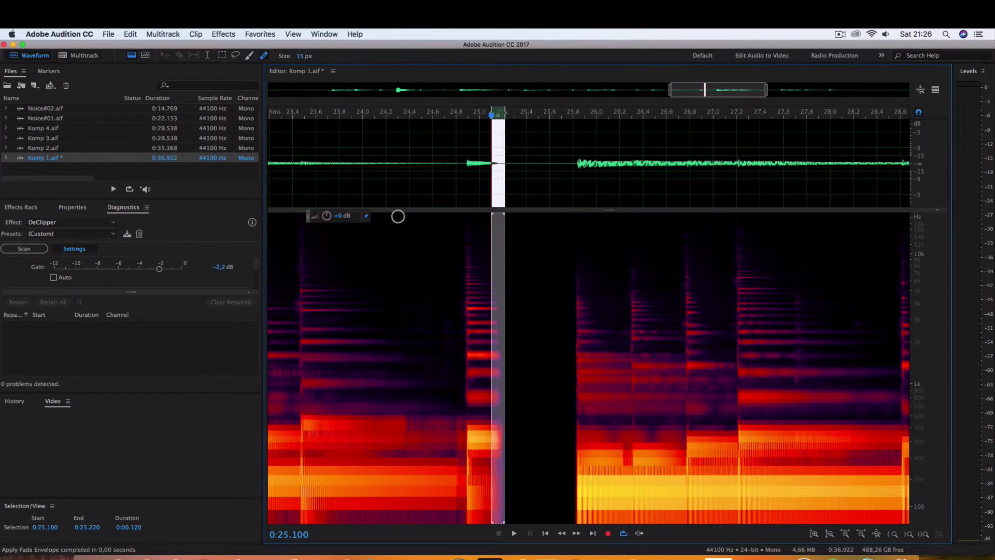
{"action": "left_click", "coordinate": [303, 175]}
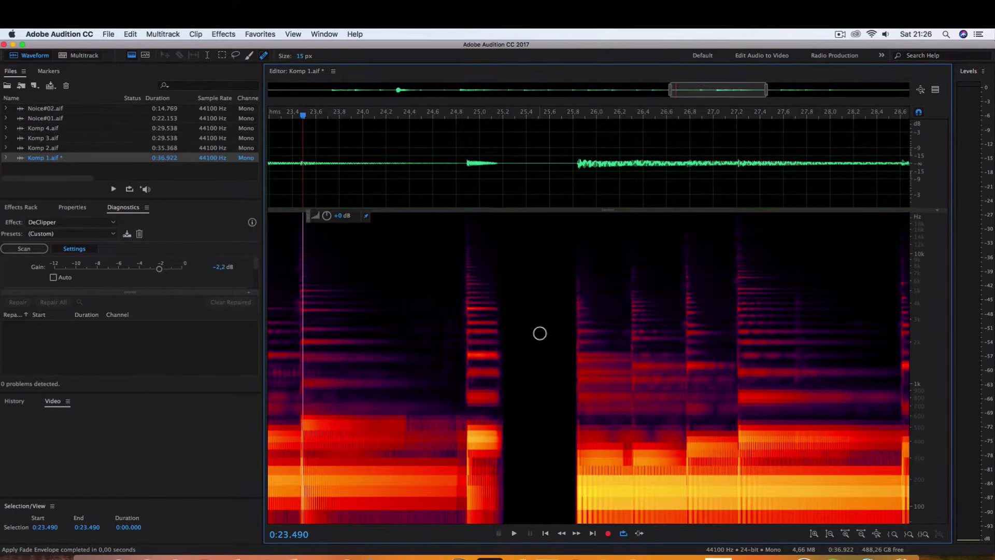
{"action": "key", "text": "space"}
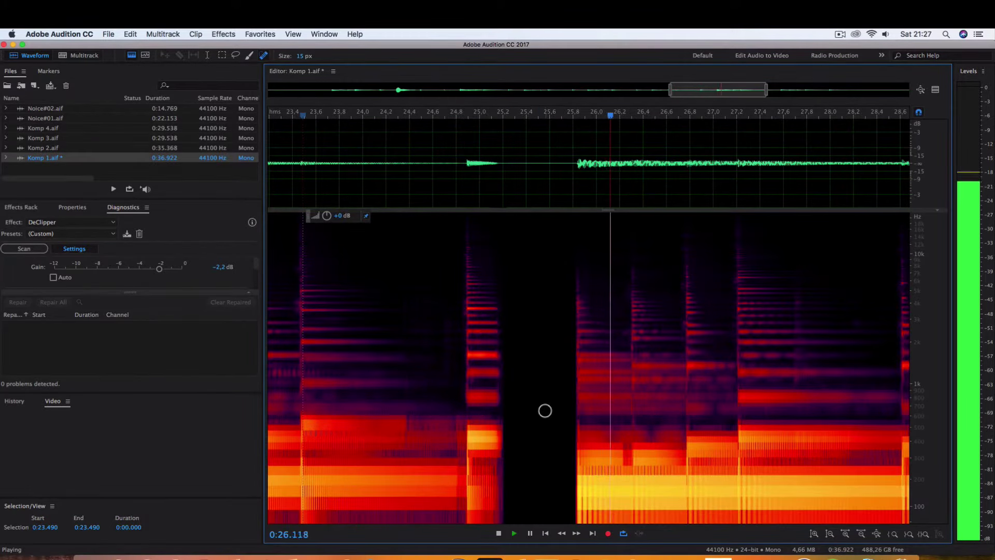
{"action": "scroll", "coordinate": [655, 411], "scroll_direction": "down", "scroll_amount": 2}
{"action": "scroll", "coordinate": [716, 416], "scroll_direction": "up", "scroll_amount": 2}
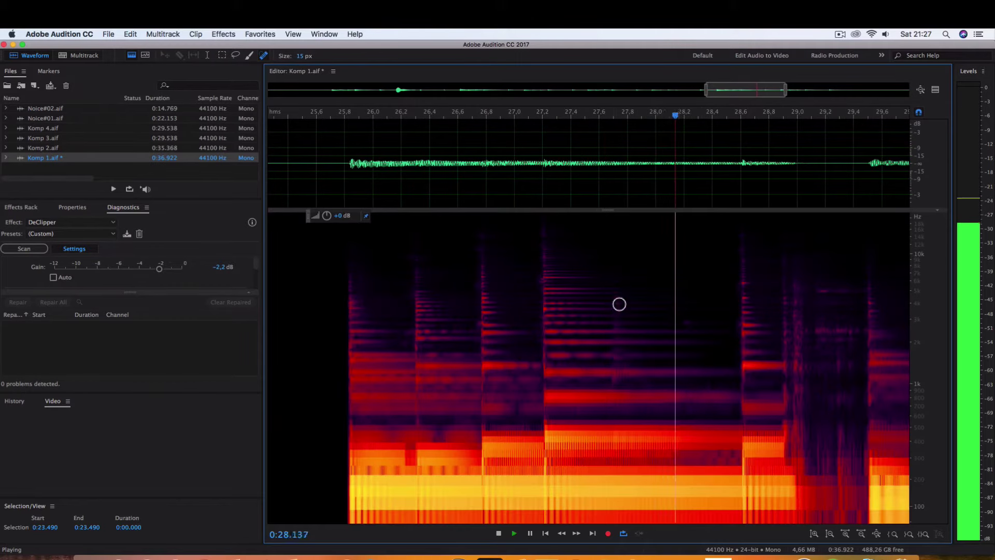
{"action": "key", "text": "space"}
{"action": "left_click_drag", "start_coordinate": [616, 280], "coordinate": [616, 316]}
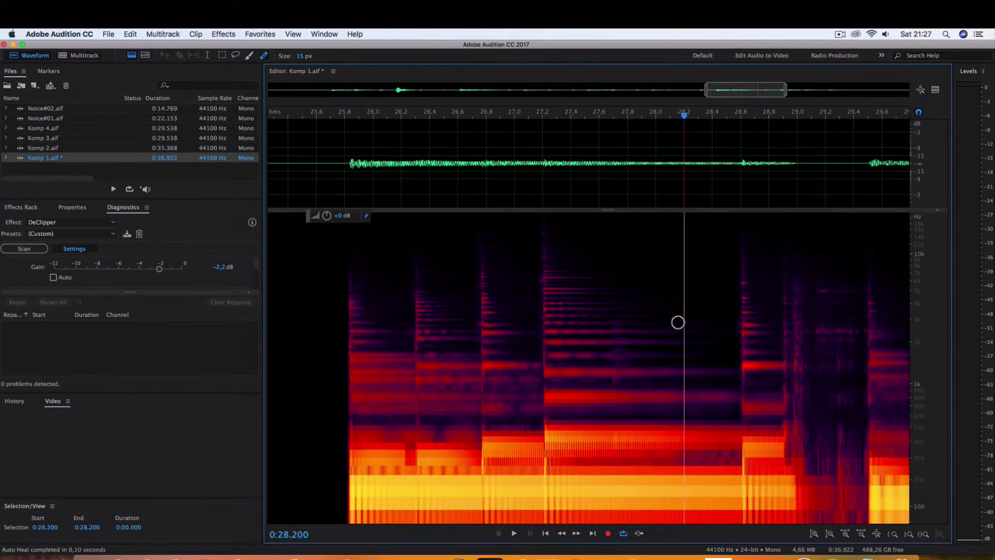
Step: Heal a spot near 0:28.15, replay from about 0:26.7 and heal the noise above 1 kHz near 0:27.7
{"action": "left_click", "coordinate": [677, 322]}
{"action": "left_click", "coordinate": [473, 173]}
{"action": "key", "text": "space"}
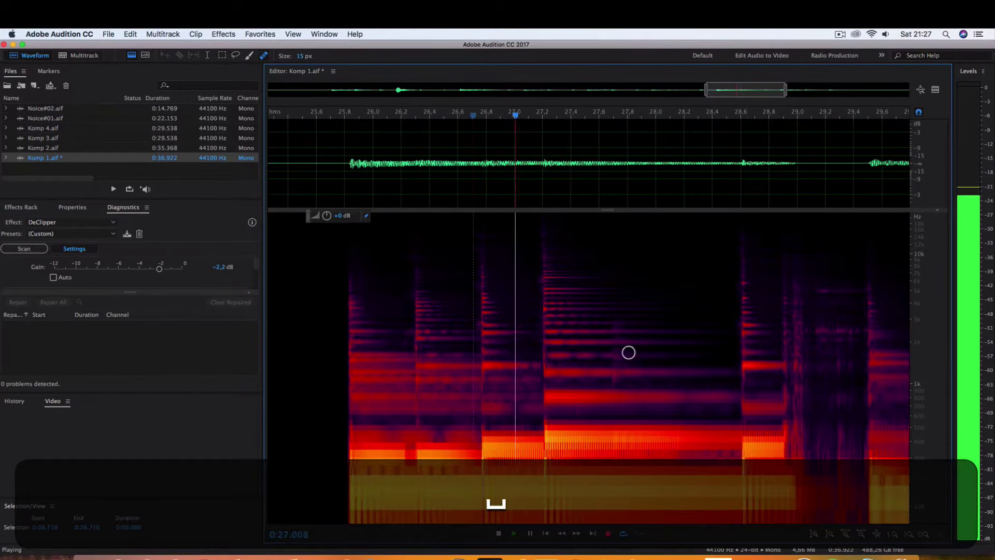
{"action": "key", "text": "space"}
{"action": "mouse_move", "coordinate": [605, 383]}
{"action": "left_mouse_down"}
{"action": "mouse_move", "coordinate": [632, 385]}
{"action": "mouse_move", "coordinate": [623, 327]}
{"action": "left_mouse_up"}
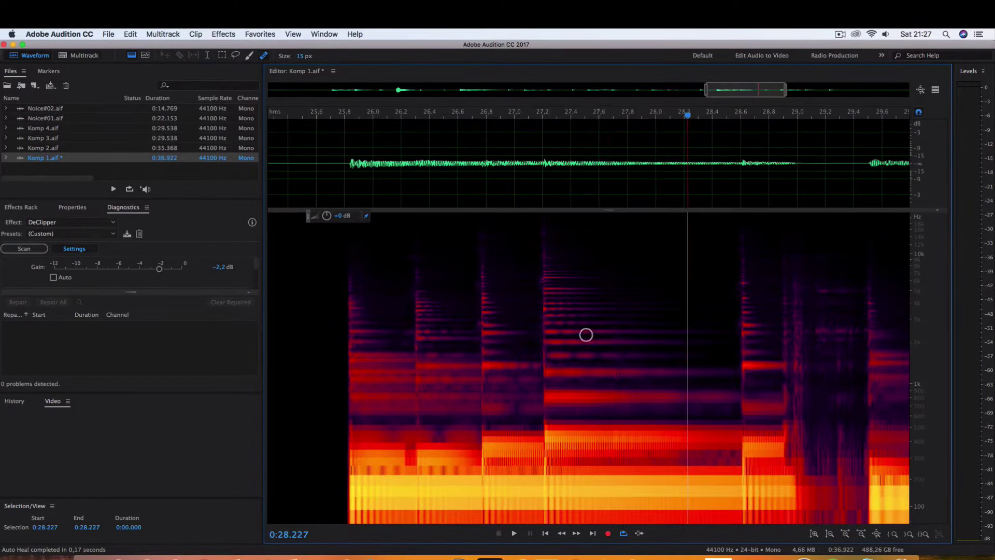
Step: Play back the healed sustained note from about 0:26.5 into the gap near 0:29.3
{"action": "left_click", "coordinate": [442, 192]}
{"action": "key", "text": "space"}
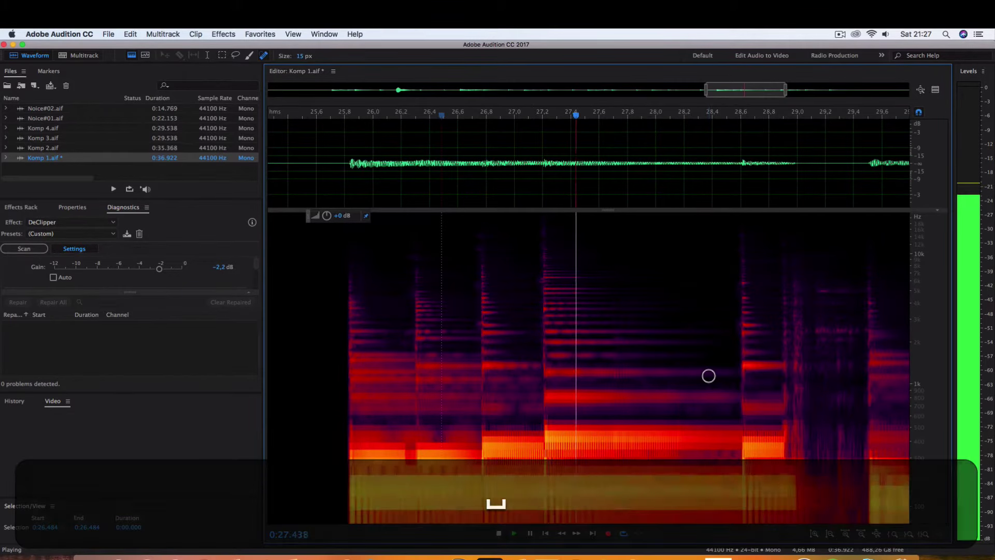
{"action": "key", "text": "space"}
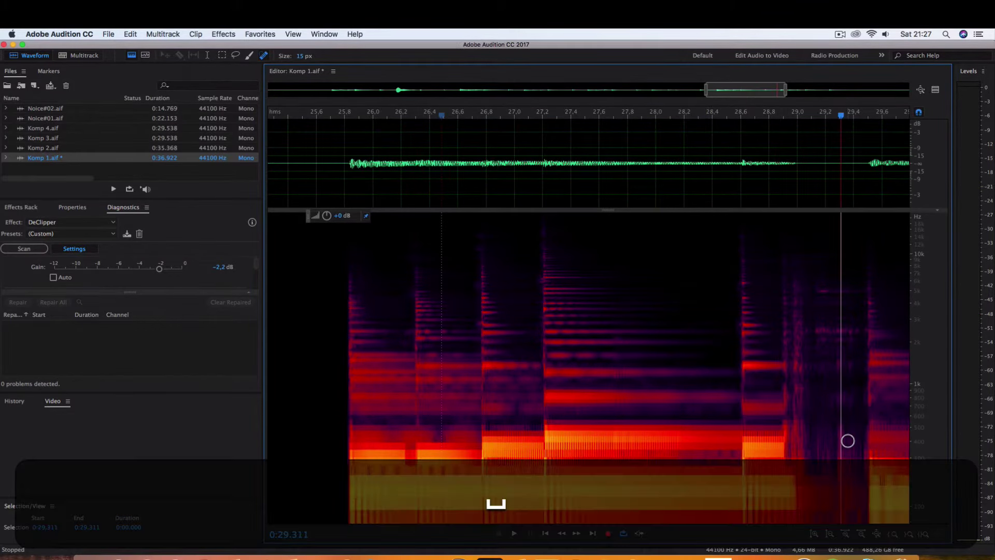
Step: Silence the noisy gap from 0:28.949 to 0:29.490 between the two notes
{"action": "scroll", "coordinate": [848, 440], "scroll_direction": "up", "scroll_amount": 3}
{"action": "scroll", "coordinate": [497, 437], "scroll_direction": "down", "scroll_amount": 4}
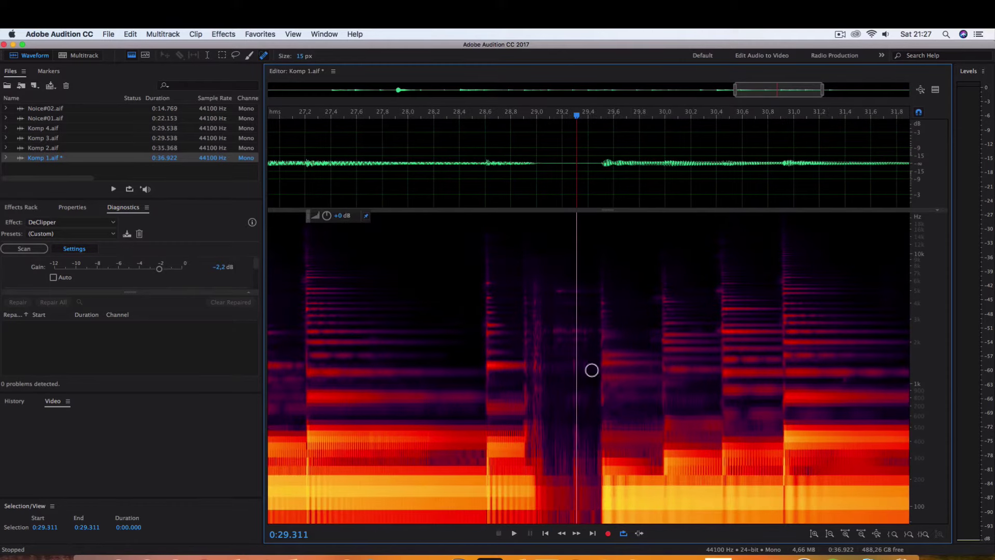
{"action": "left_click_drag", "start_coordinate": [530, 200], "coordinate": [600, 207]}
{"action": "scroll", "coordinate": [585, 363], "scroll_direction": "up", "scroll_amount": 3}
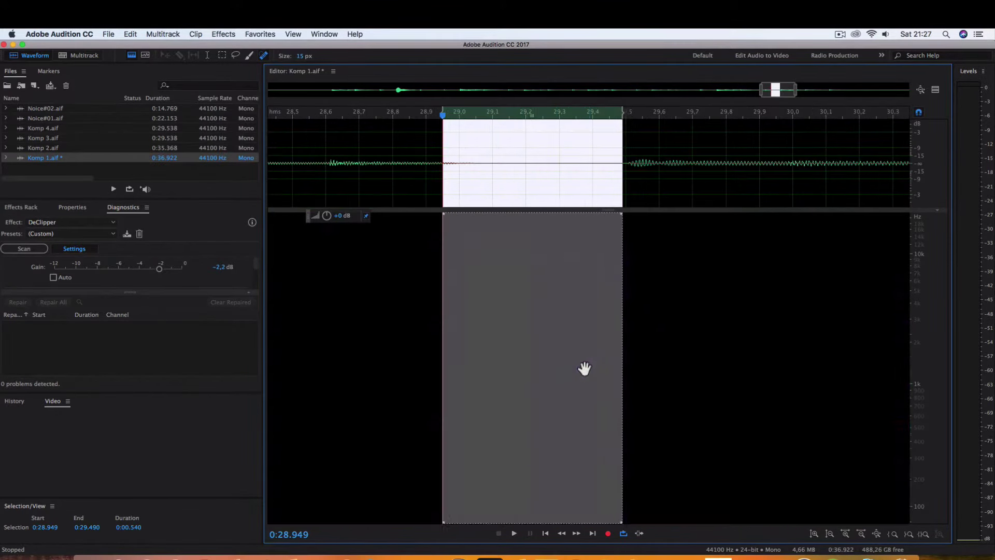
{"action": "key", "text": "Delete"}
{"action": "left_click", "coordinate": [404, 205]}
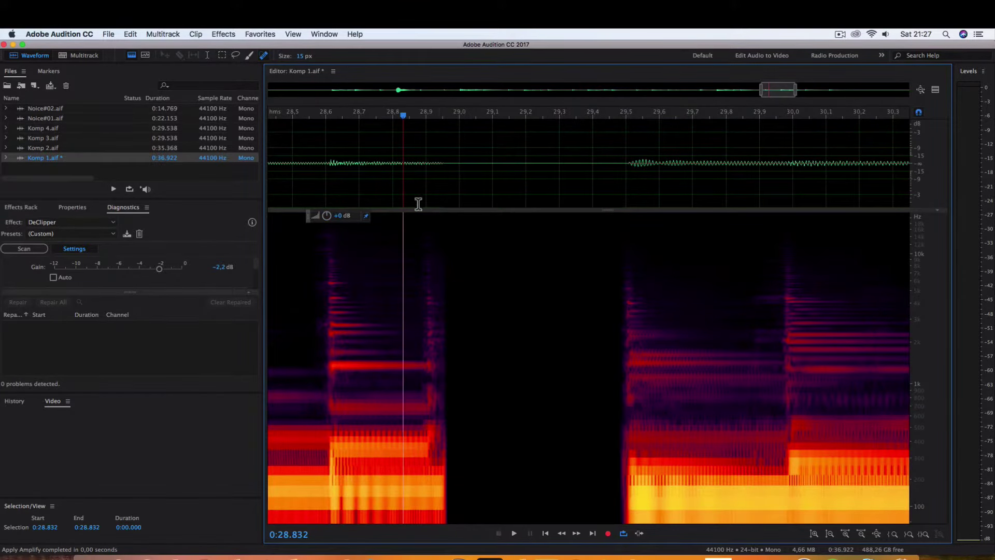
Step: Heal the high-frequency noise near 0:28.9 at the end of the short note before the silenced gap
{"action": "scroll", "coordinate": [428, 386], "scroll_direction": "down", "scroll_amount": 2}
{"action": "left_click_drag", "start_coordinate": [424, 249], "coordinate": [438, 417]}
{"action": "key", "text": "super+u"}
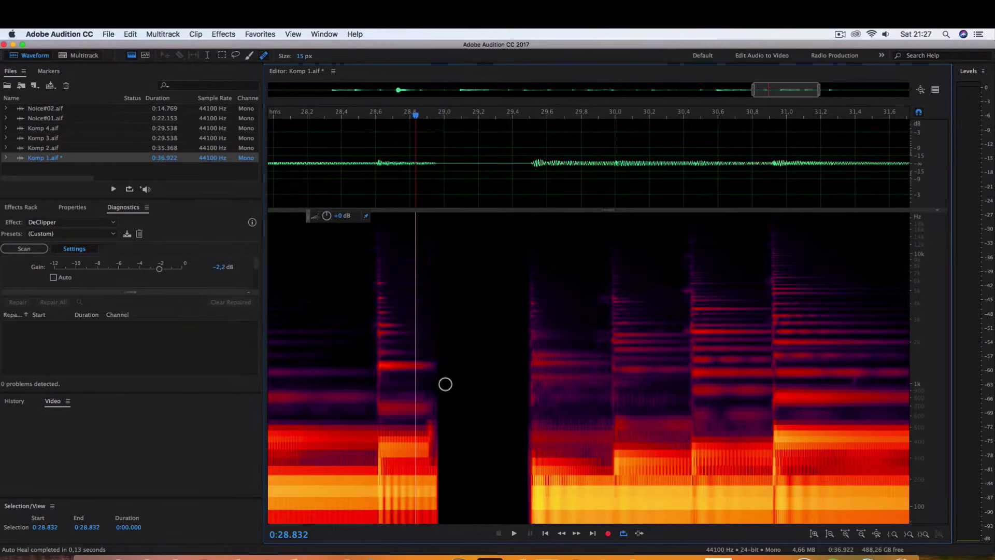
{"action": "scroll", "coordinate": [417, 419], "scroll_direction": "up", "scroll_amount": 2}
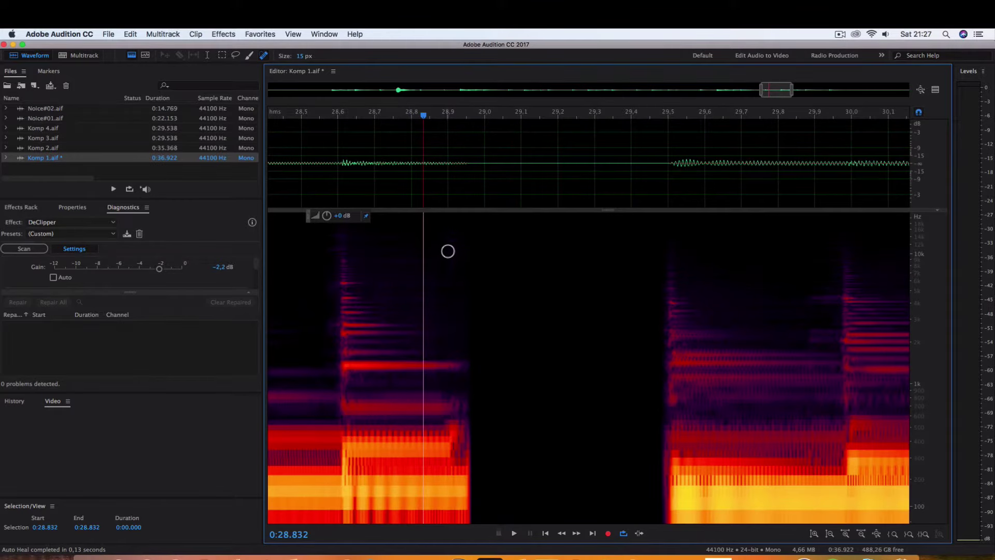
{"action": "left_click_drag", "start_coordinate": [448, 251], "coordinate": [449, 259]}
{"action": "key", "text": "super+u"}
Step: Apply a Smooth Fade Out envelope to the short note's ending from 0:28.891 to 0:28.965
{"action": "scroll", "coordinate": [473, 319], "scroll_direction": "up", "scroll_amount": 1}
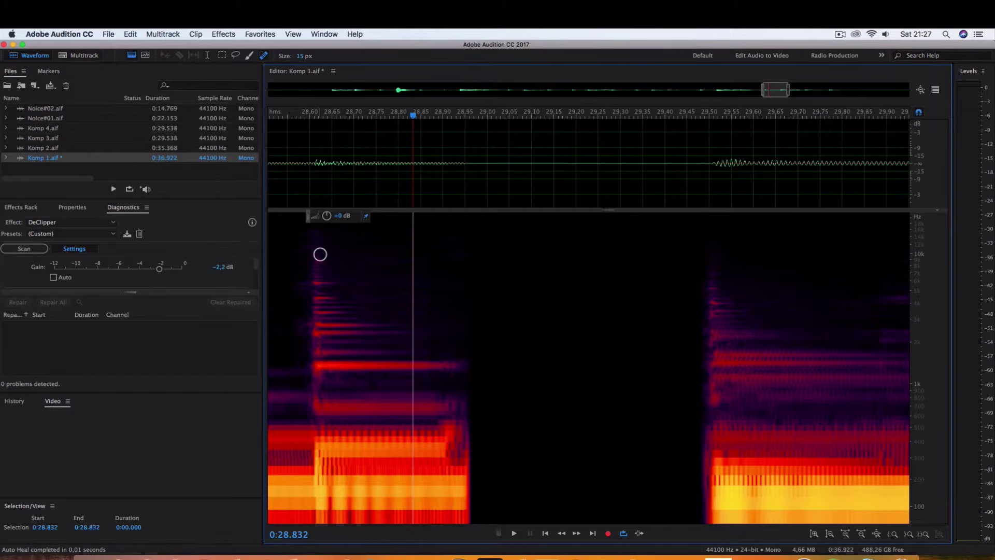
{"action": "scroll", "coordinate": [489, 355], "scroll_direction": "up", "scroll_amount": 1}
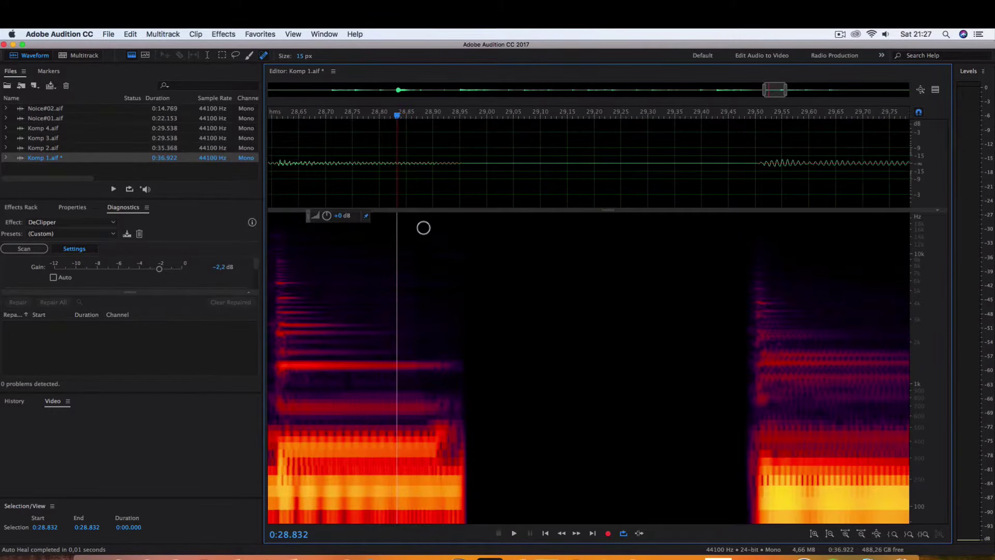
{"action": "left_click_drag", "start_coordinate": [429, 206], "coordinate": [468, 209]}
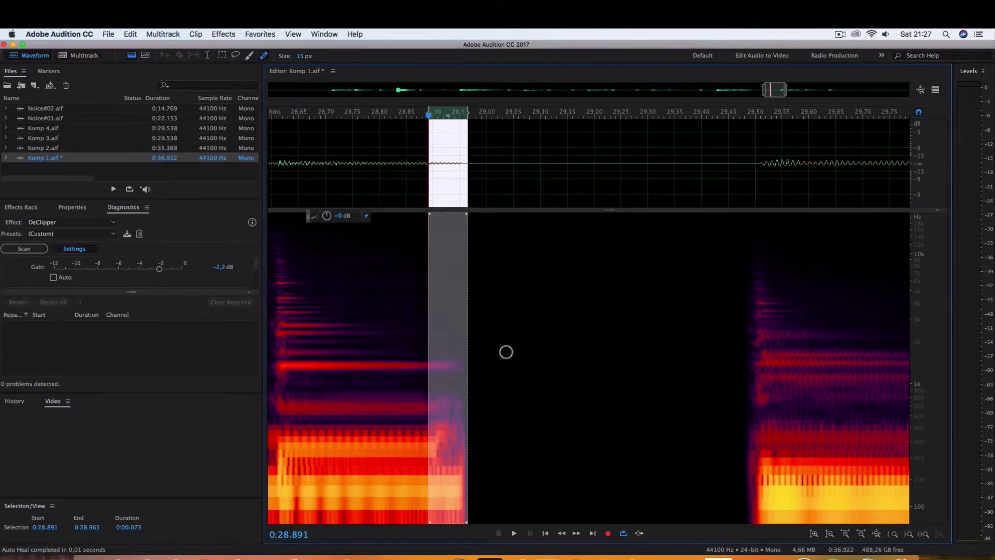
{"action": "key", "text": "f"}
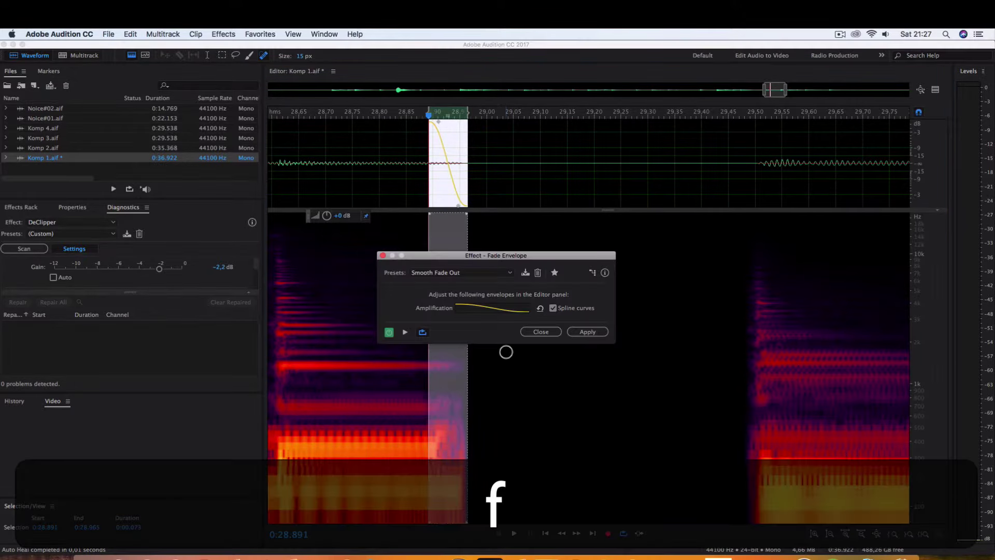
{"action": "left_click", "coordinate": [587, 333]}
Step: Heal the noise spots near 0:29.9 at the end of the note that starts at 0:29.5
{"action": "scroll", "coordinate": [545, 402], "scroll_direction": "down", "scroll_amount": 3}
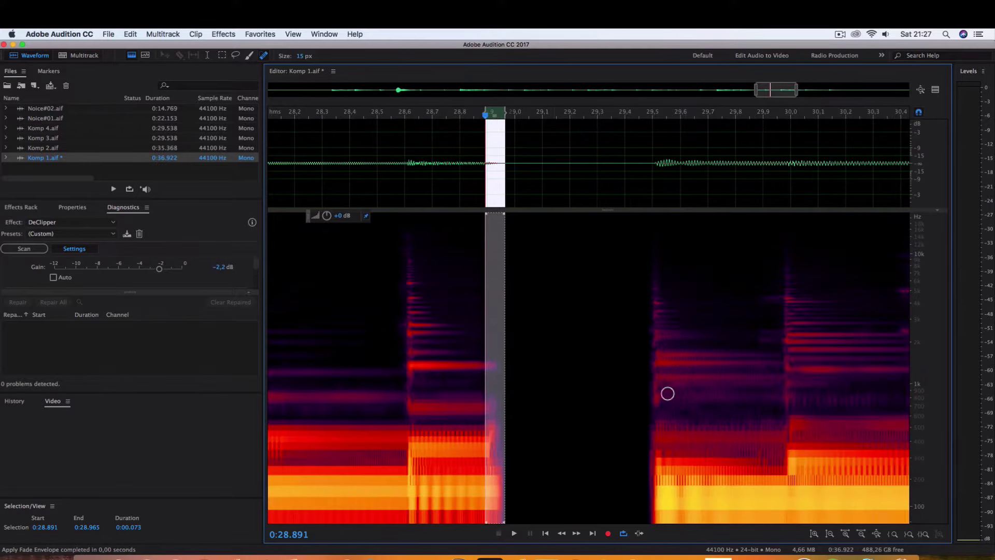
{"action": "scroll", "coordinate": [558, 399], "scroll_direction": "right", "scroll_amount": 6}
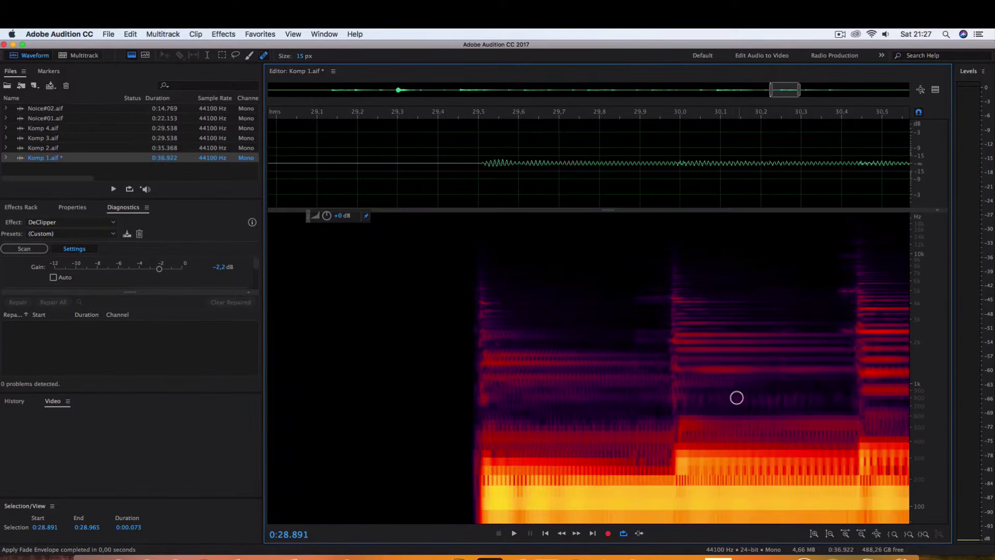
{"action": "scroll", "coordinate": [456, 383], "scroll_direction": "down", "scroll_amount": 2}
{"action": "left_click", "coordinate": [564, 297]}
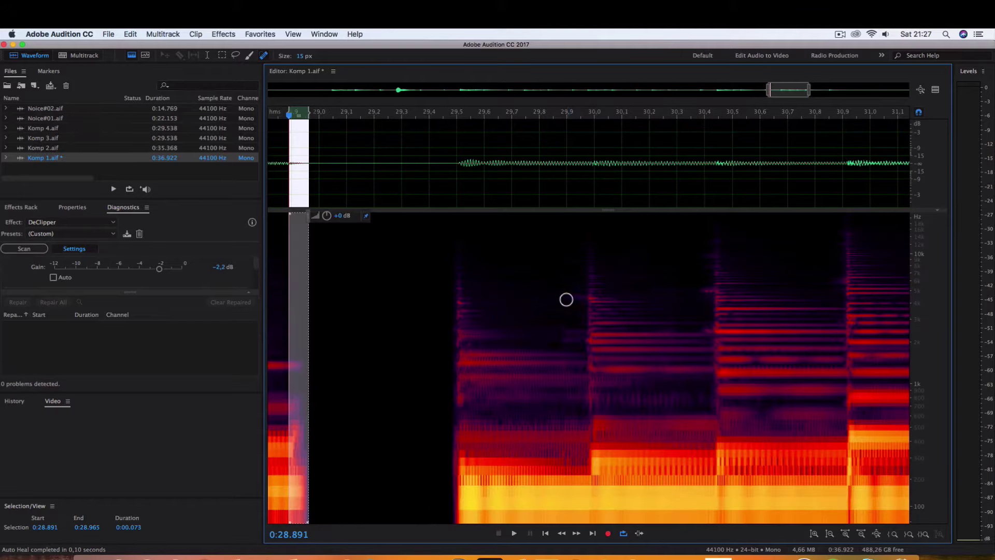
{"action": "left_click_drag", "start_coordinate": [567, 296], "coordinate": [580, 298]}
{"action": "mouse_move", "coordinate": [568, 339]}
{"action": "left_mouse_down"}
{"action": "mouse_move", "coordinate": [573, 327]}
{"action": "mouse_move", "coordinate": [576, 336]}
{"action": "left_mouse_up"}
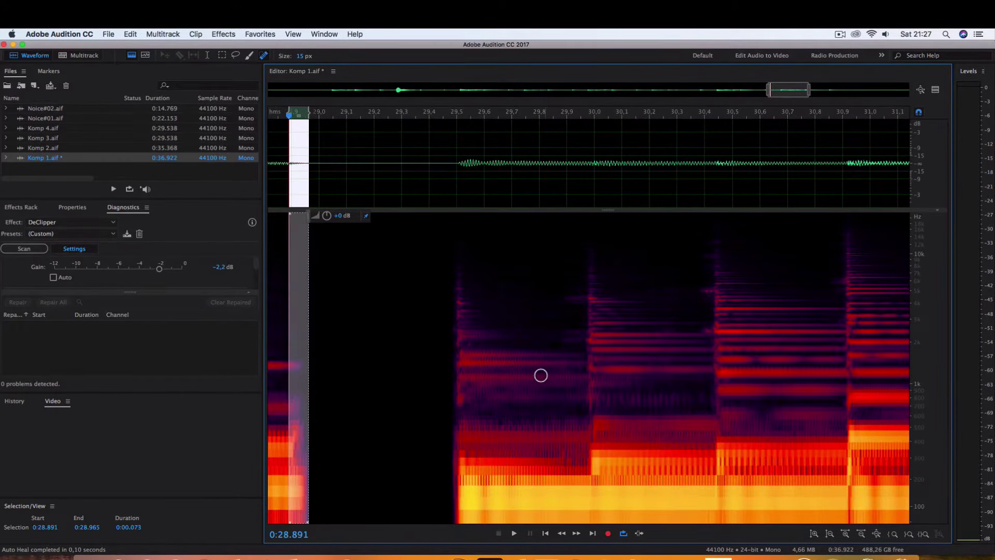
Step: Play back the passage from 0:29.300 to check the healed notes
{"action": "scroll", "coordinate": [540, 374], "scroll_direction": "down", "scroll_amount": 2}
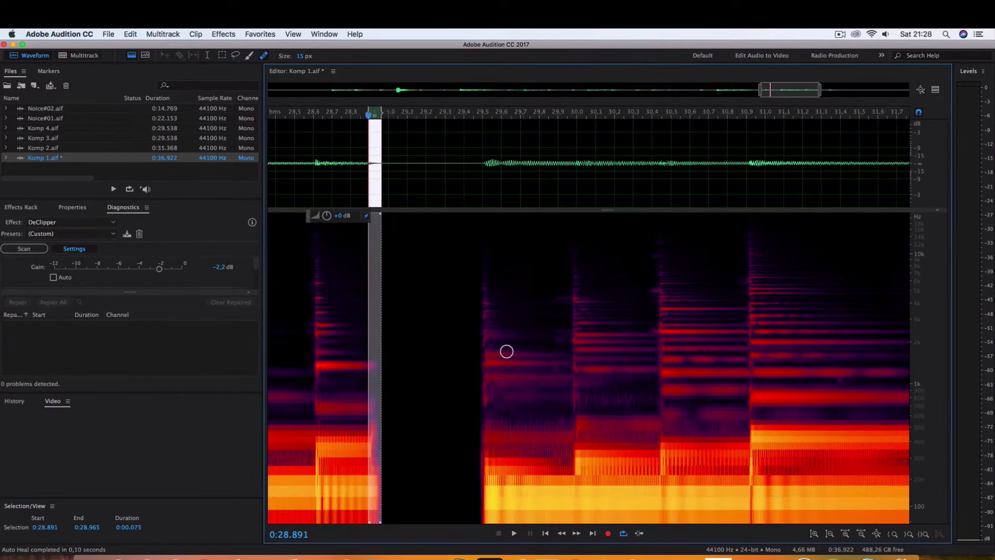
{"action": "left_click", "coordinate": [446, 183]}
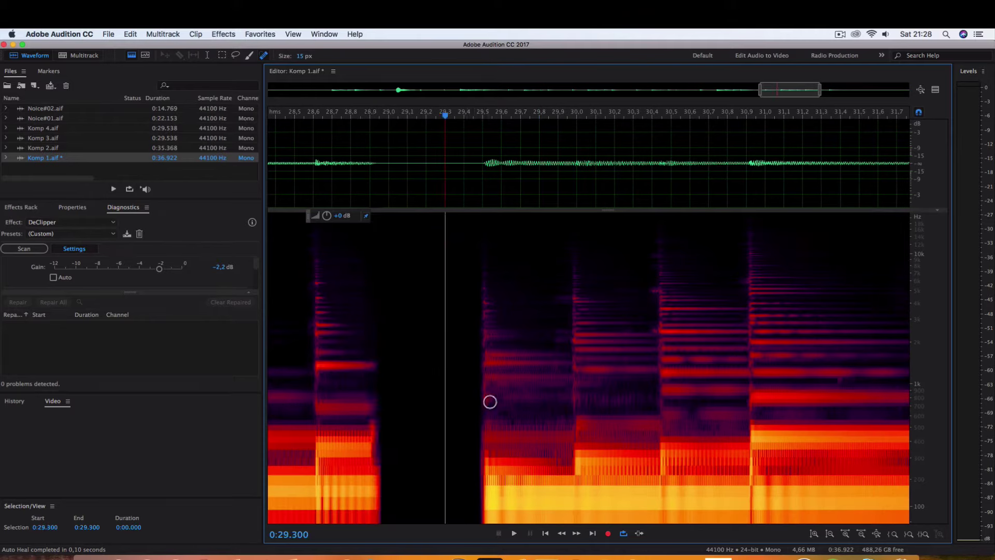
{"action": "key", "text": "space"}
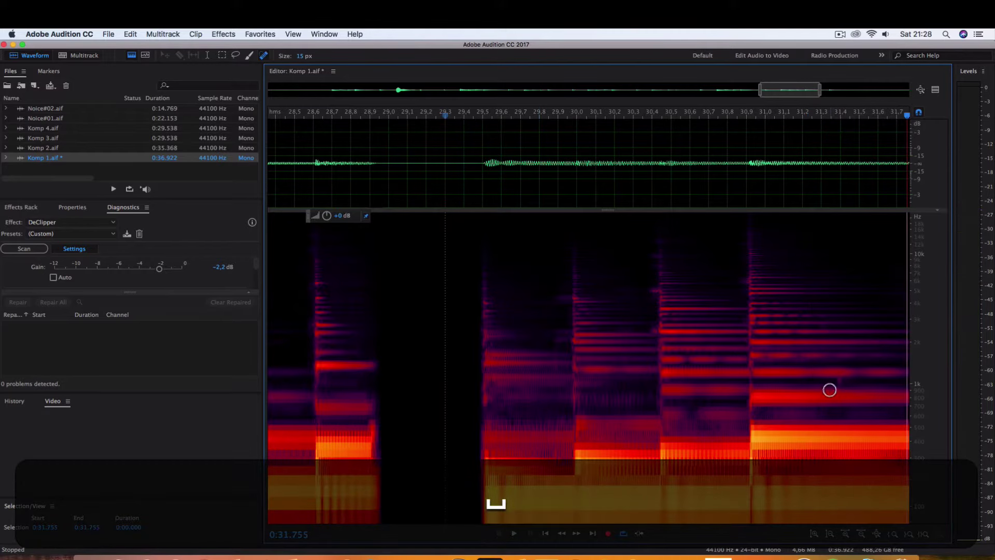
Step: Heal the noise spot near 0:30.9 and the vertical noise burst near 0:32.0, just before the last note
{"action": "left_click", "coordinate": [757, 408]}
{"action": "scroll", "coordinate": [637, 412], "scroll_direction": "down", "scroll_amount": 5}
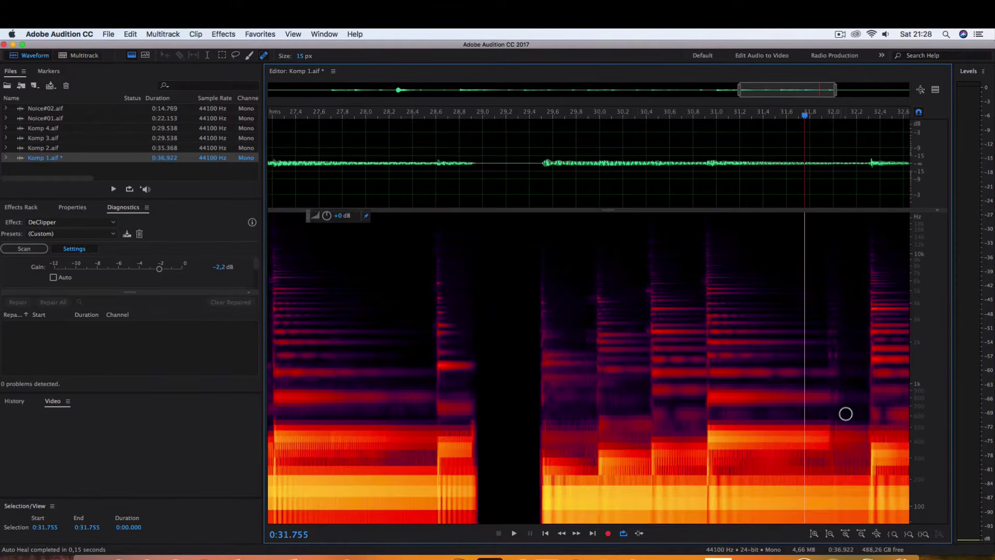
{"action": "scroll", "coordinate": [529, 385], "scroll_direction": "up", "scroll_amount": 3}
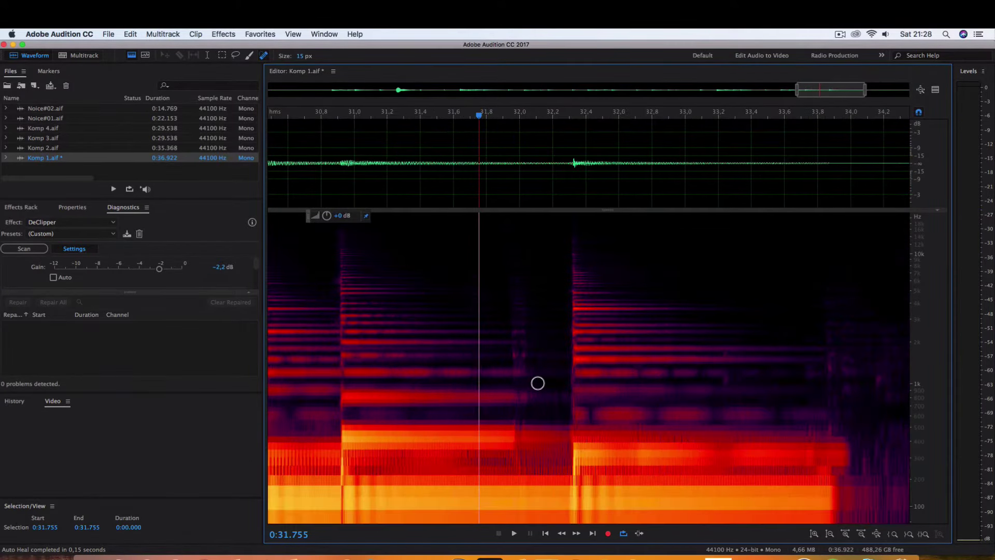
{"action": "mouse_move", "coordinate": [510, 272]}
{"action": "left_mouse_down"}
{"action": "mouse_move", "coordinate": [517, 369]}
{"action": "mouse_move", "coordinate": [520, 311]}
{"action": "mouse_move", "coordinate": [526, 327]}
{"action": "mouse_move", "coordinate": [523, 368]}
{"action": "left_mouse_up"}
{"action": "mouse_move", "coordinate": [516, 304]}
{"action": "left_mouse_down"}
{"action": "mouse_move", "coordinate": [517, 374]}
{"action": "mouse_move", "coordinate": [535, 367]}
{"action": "left_mouse_up"}
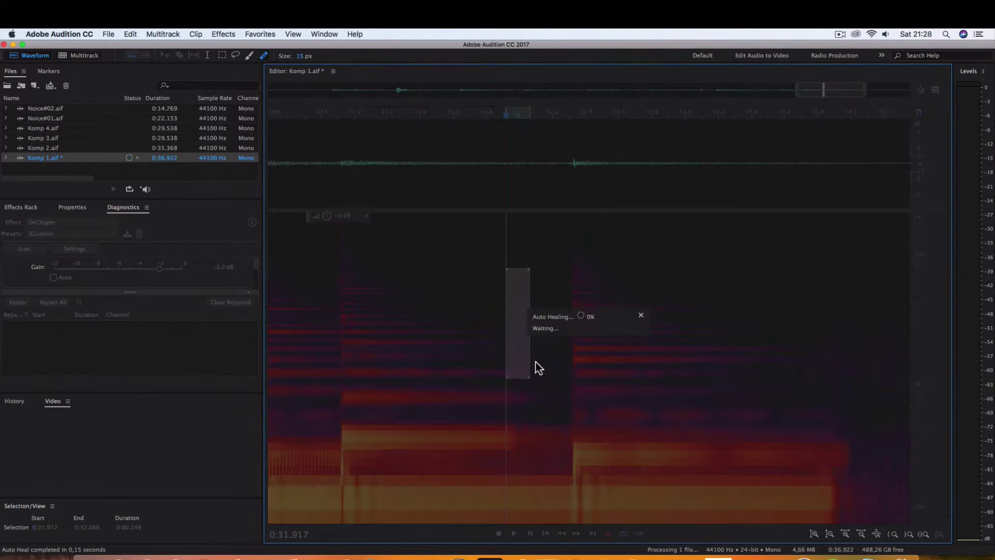
Step: Raise the spectral resolution to 16384 and examine the spectrogram at different ranges of the frequency scale
{"action": "scroll", "coordinate": [538, 395], "scroll_direction": "down", "scroll_amount": 2}
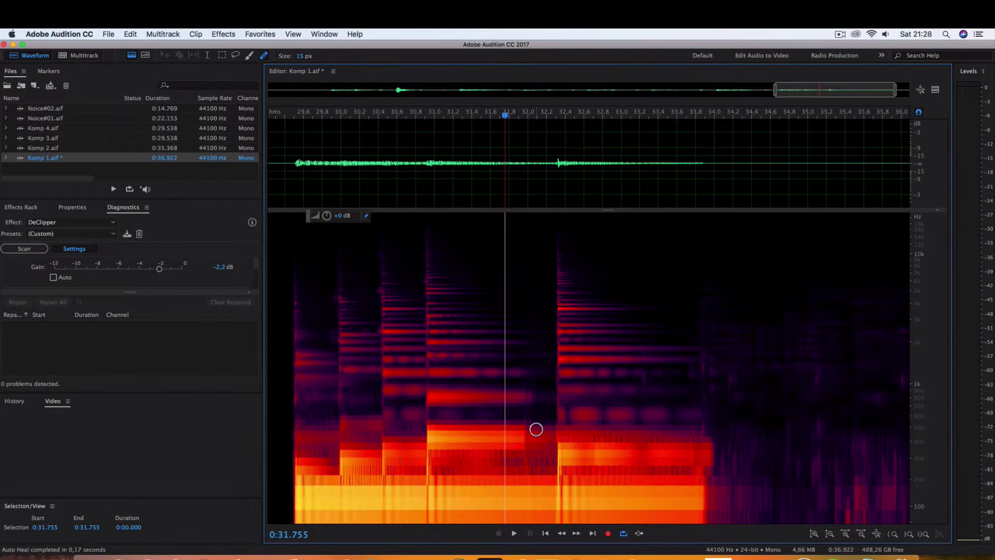
{"action": "scroll", "coordinate": [535, 428], "scroll_direction": "down", "scroll_amount": 1}
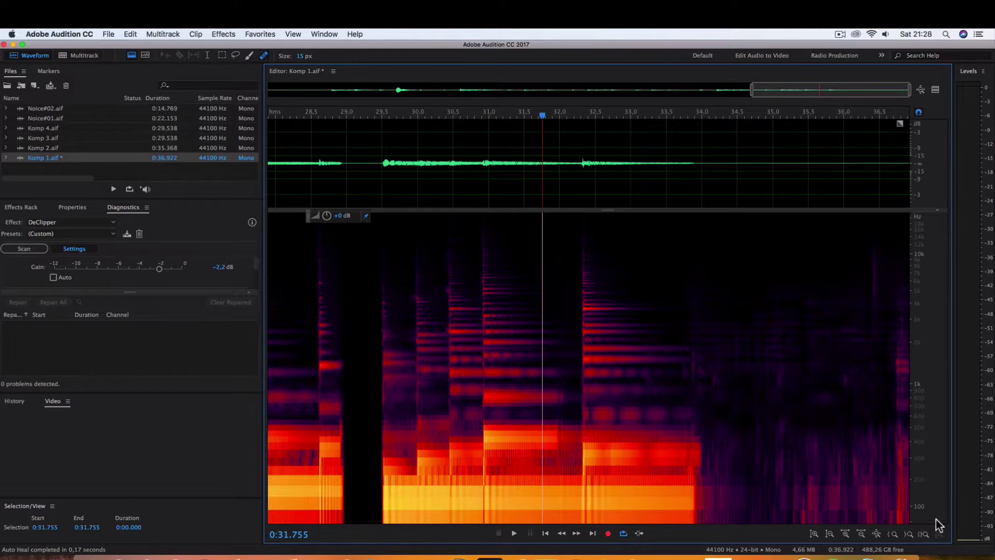
{"action": "scroll", "coordinate": [936, 510], "scroll_direction": "up", "scroll_amount": 5}
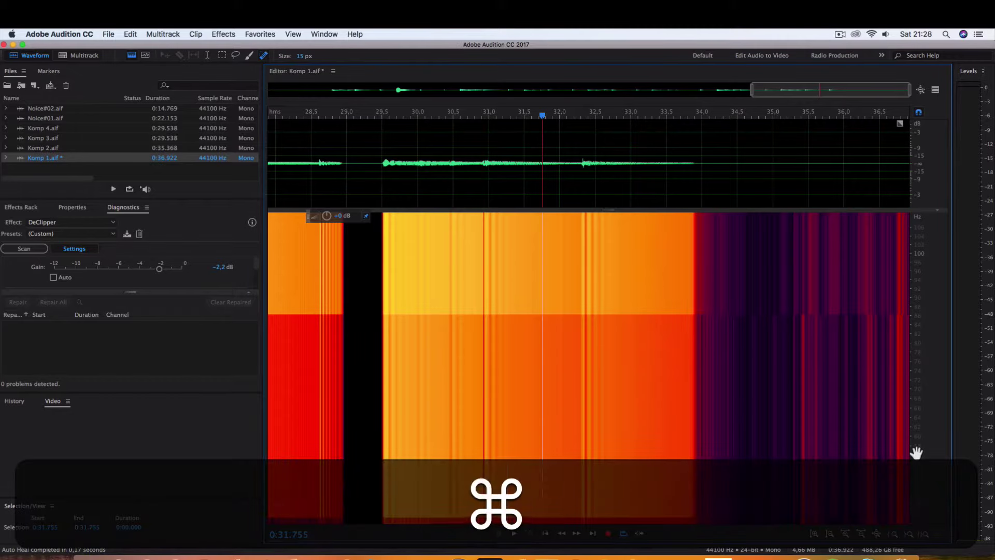
{"action": "key", "text": "shift+super+Up"}
{"action": "key", "text": "shift+super+Up"}
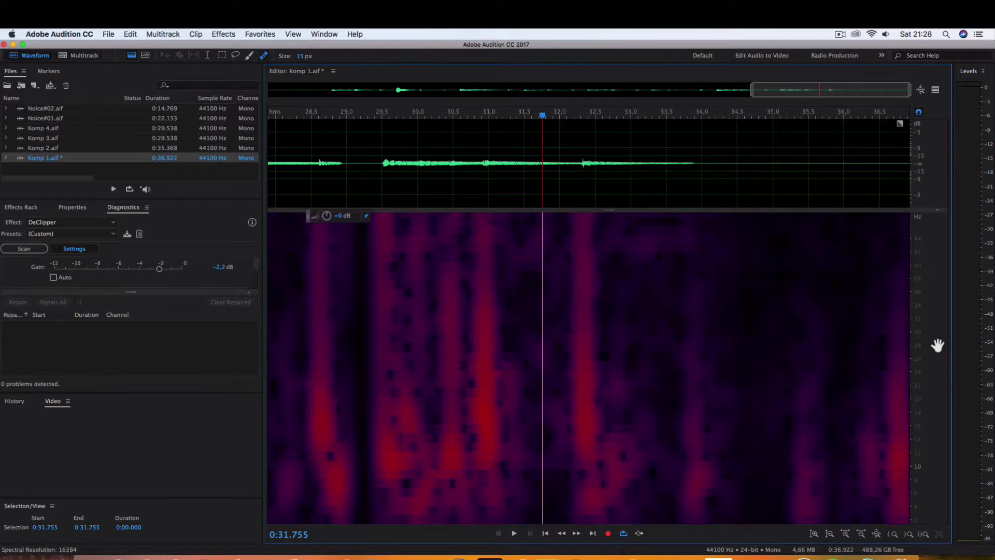
{"action": "scroll", "coordinate": [935, 455], "scroll_direction": "up", "scroll_amount": 2}
{"action": "scroll", "coordinate": [935, 455], "scroll_direction": "down", "scroll_amount": 3}
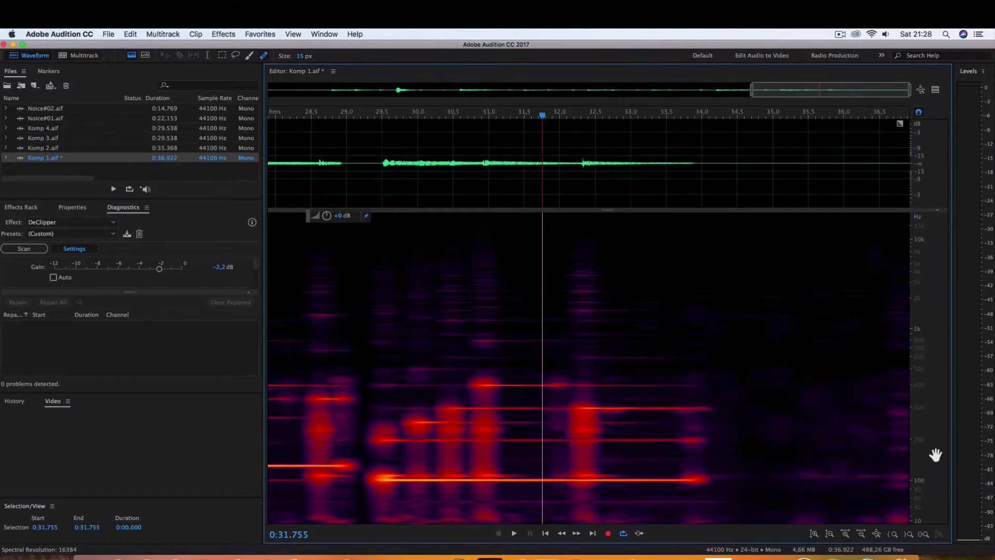
{"action": "scroll", "coordinate": [917, 243], "scroll_direction": "up", "scroll_amount": 3}
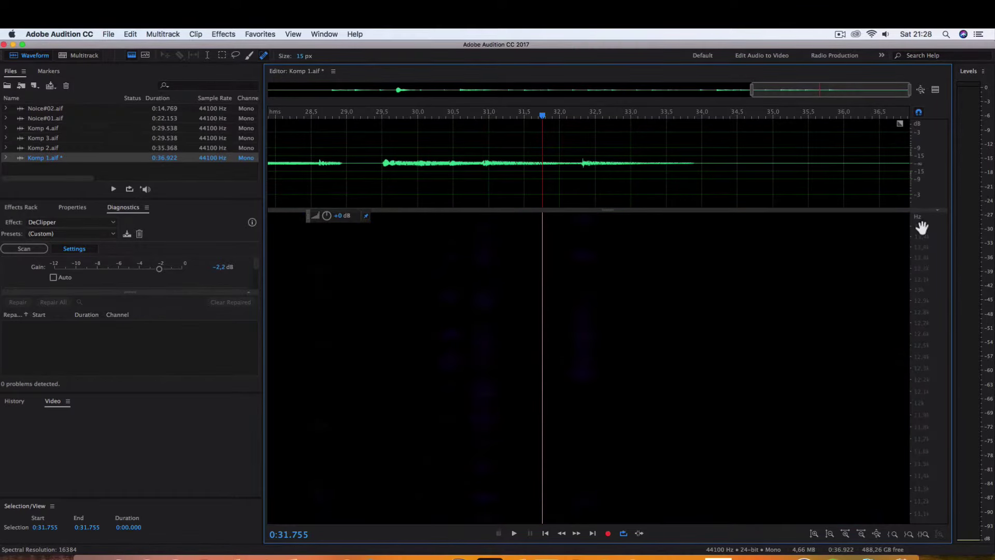
{"action": "left_click_drag", "start_coordinate": [929, 451], "coordinate": [925, 310]}
{"action": "left_click_drag", "start_coordinate": [930, 270], "coordinate": [924, 384]}
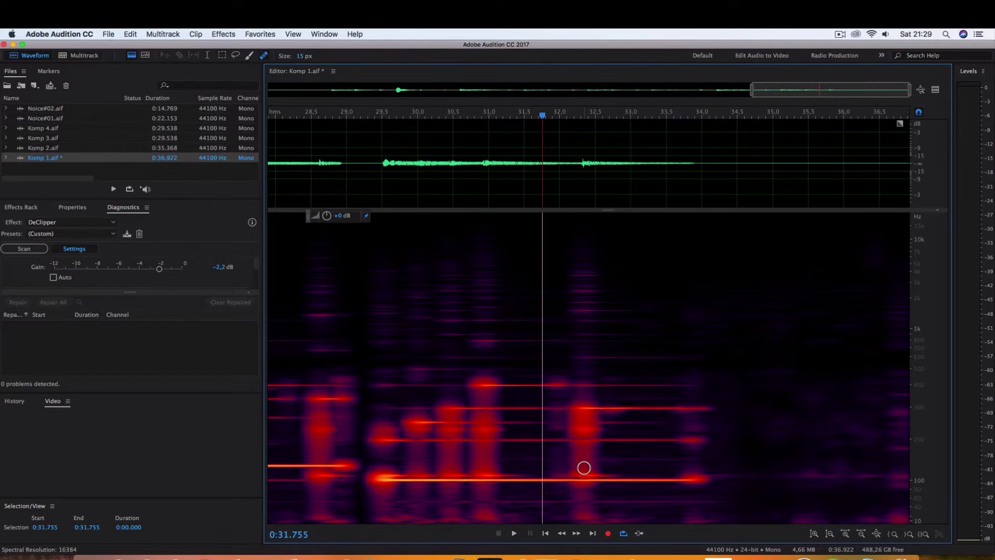
Step: Lower the spectral resolution of the frequency display to 1024
{"action": "scroll", "coordinate": [584, 467], "scroll_direction": "up", "scroll_amount": 2}
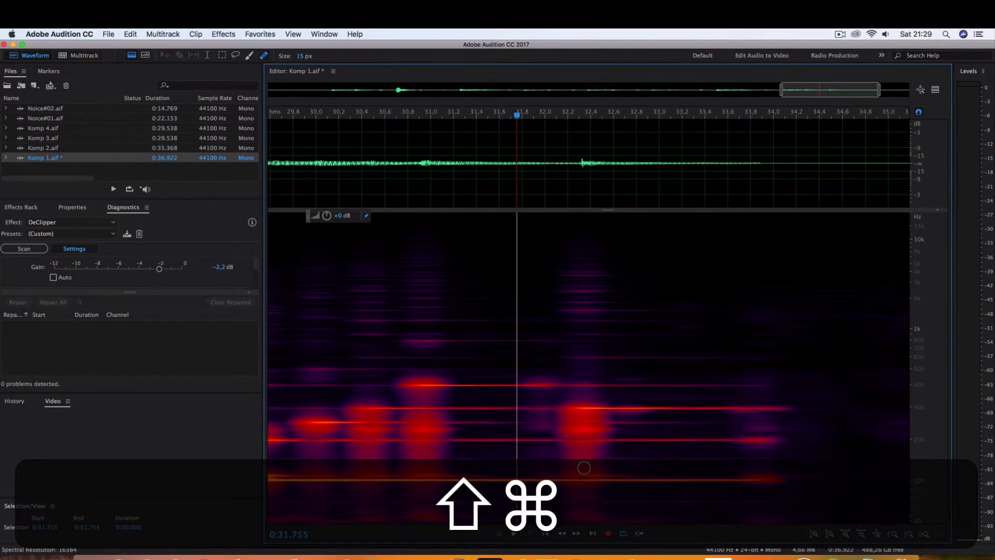
{"action": "key", "text": "shift+super+Down"}
{"action": "key", "text": "shift+super+Down"}
{"action": "key", "text": "shift+super+Down"}
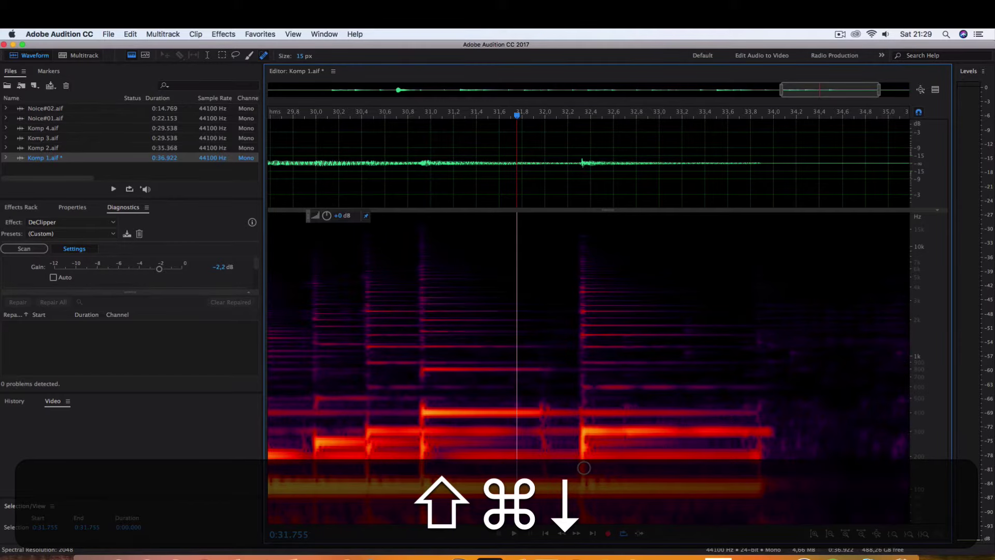
{"action": "key", "text": "shift+super+Down"}
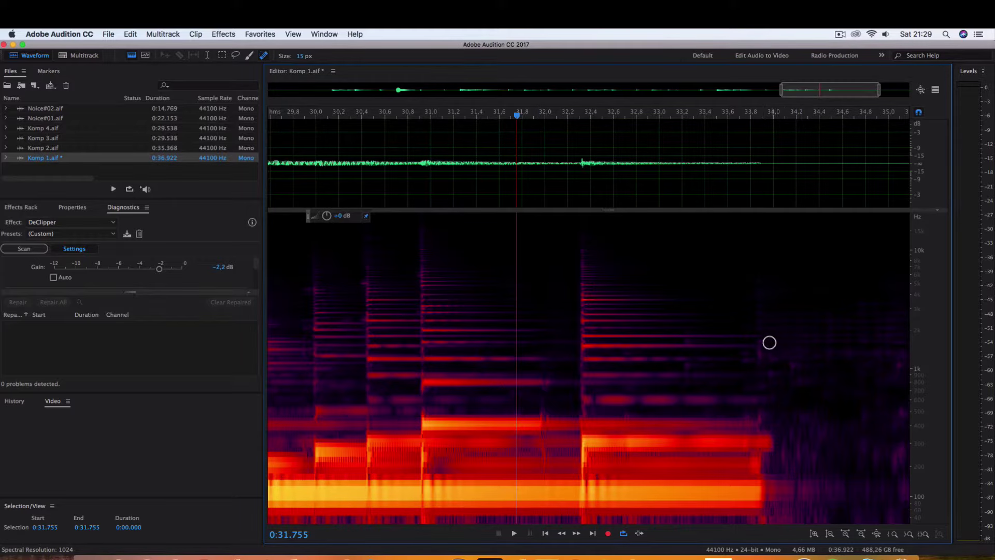
Step: Examine the last notes in the spectrogram and play them back from 0:29.220
{"action": "scroll", "coordinate": [773, 368], "scroll_direction": "up", "scroll_amount": 2}
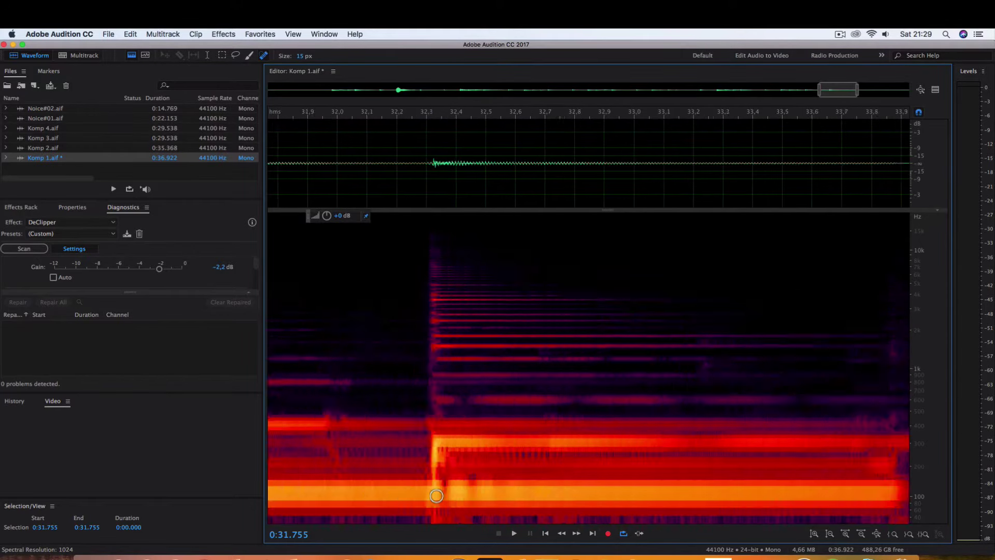
{"action": "scroll", "coordinate": [436, 493], "scroll_direction": "down", "scroll_amount": 2}
{"action": "scroll", "coordinate": [436, 496], "scroll_direction": "down", "scroll_amount": 1}
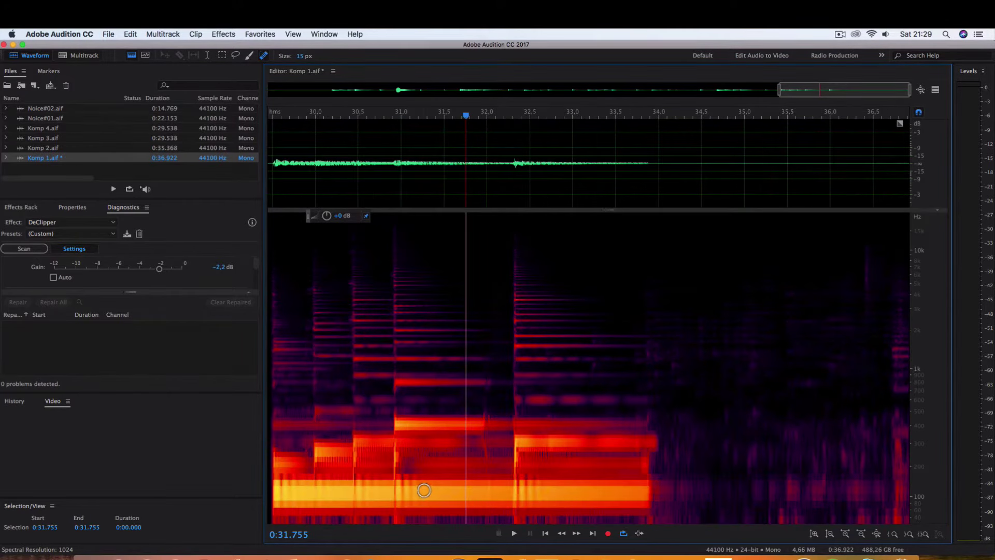
{"action": "scroll", "coordinate": [505, 473], "scroll_direction": "down", "scroll_amount": 1}
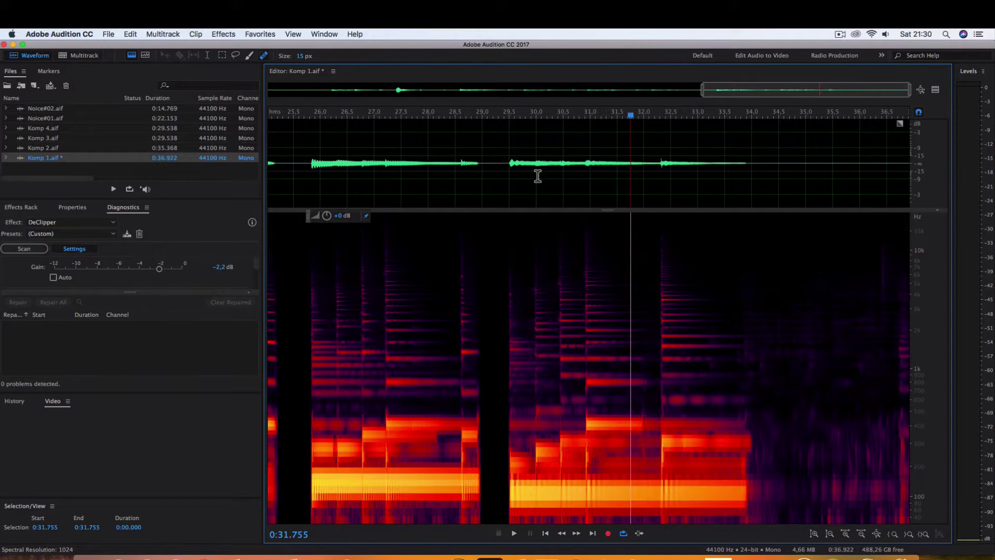
{"action": "left_click", "coordinate": [494, 189]}
{"action": "scroll", "coordinate": [602, 342], "scroll_direction": "up", "scroll_amount": 2}
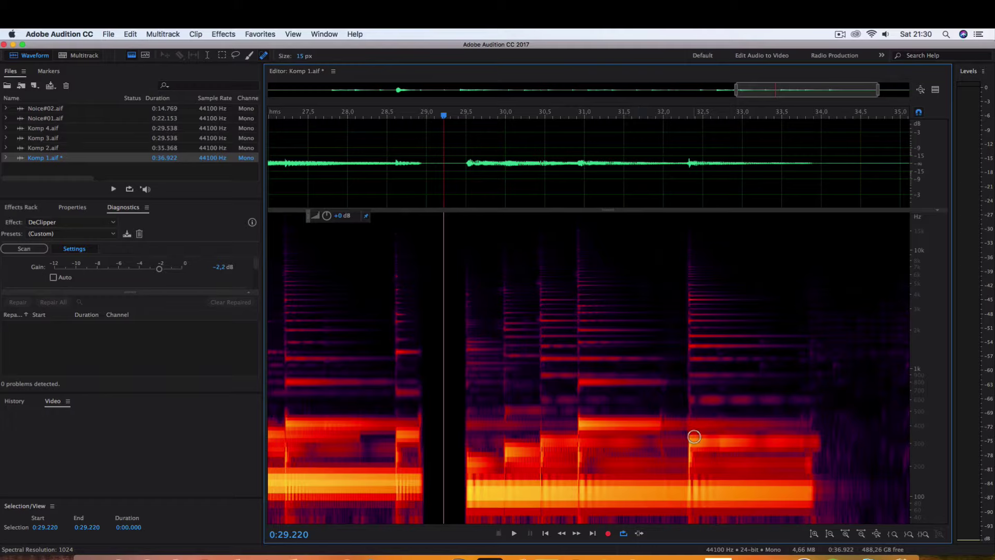
{"action": "key", "text": "space"}
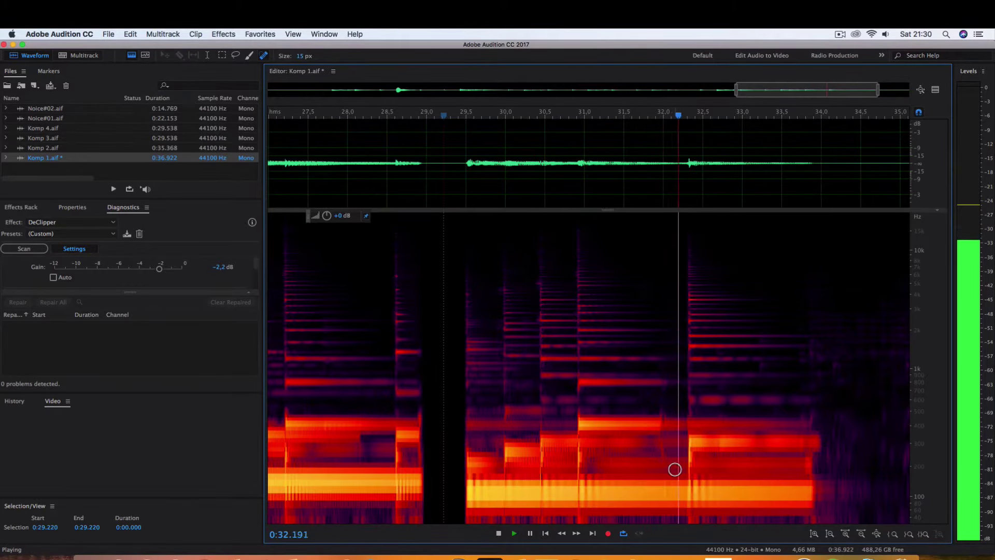
{"action": "key", "text": "space"}
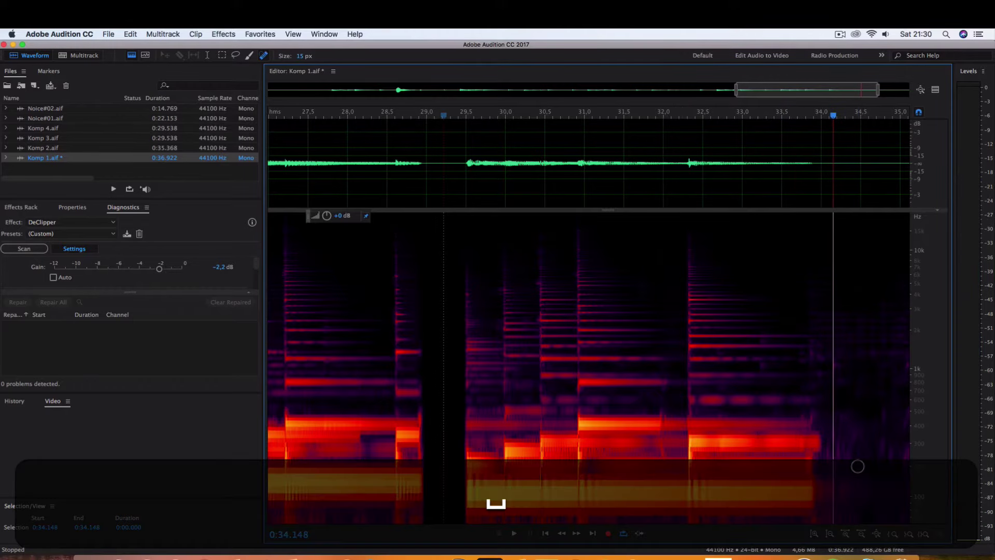
Step: Heal the small noise spots between the harmonics of the last note, including those near 0:32.7 and 0:33.8
{"action": "scroll", "coordinate": [853, 466], "scroll_direction": "up", "scroll_amount": 2}
{"action": "scroll", "coordinate": [854, 466], "scroll_direction": "up", "scroll_amount": 1}
{"action": "mouse_move", "coordinate": [695, 367]}
{"action": "left_mouse_down"}
{"action": "mouse_move", "coordinate": [726, 369]}
{"action": "mouse_move", "coordinate": [710, 343]}
{"action": "left_mouse_up"}
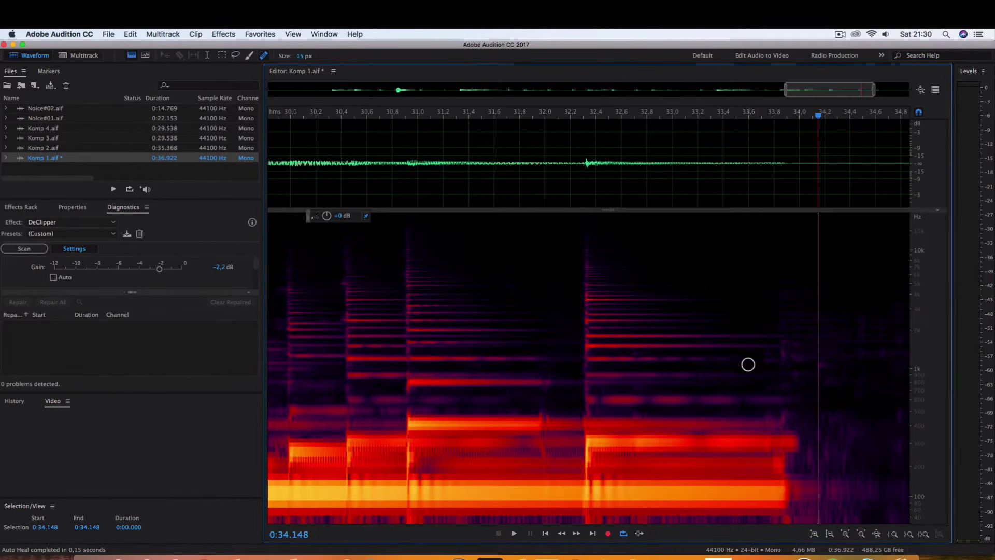
{"action": "left_click_drag", "start_coordinate": [777, 359], "coordinate": [766, 350]}
{"action": "left_click_drag", "start_coordinate": [631, 351], "coordinate": [656, 359]}
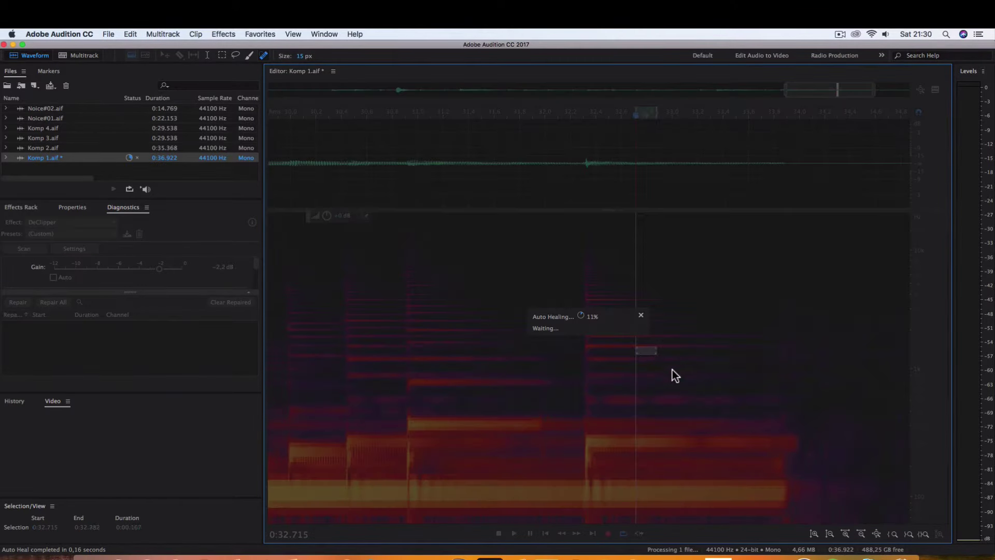
Step: Play back the last note from 0:32.147 through its ending
{"action": "left_click", "coordinate": [563, 193]}
{"action": "key", "text": "space"}
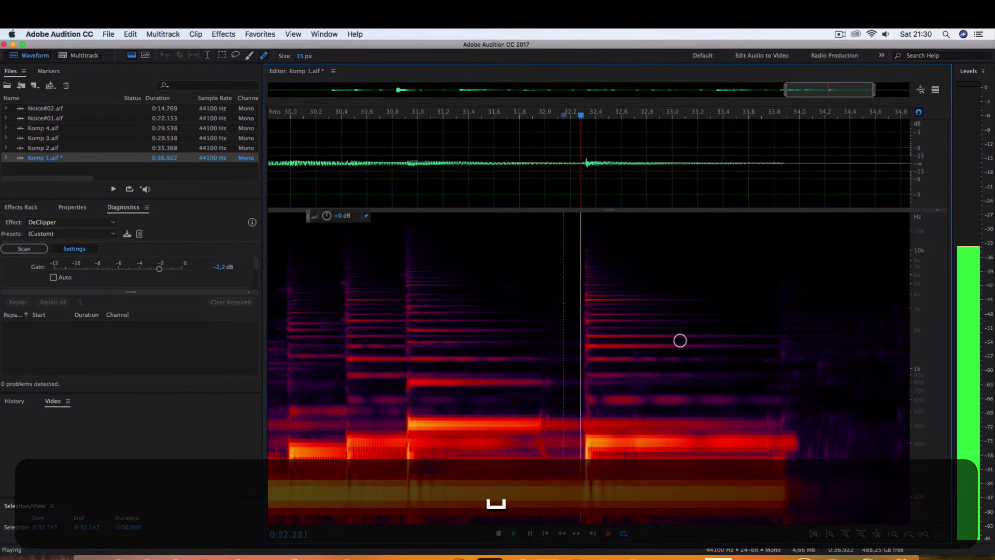
{"action": "key", "text": "space"}
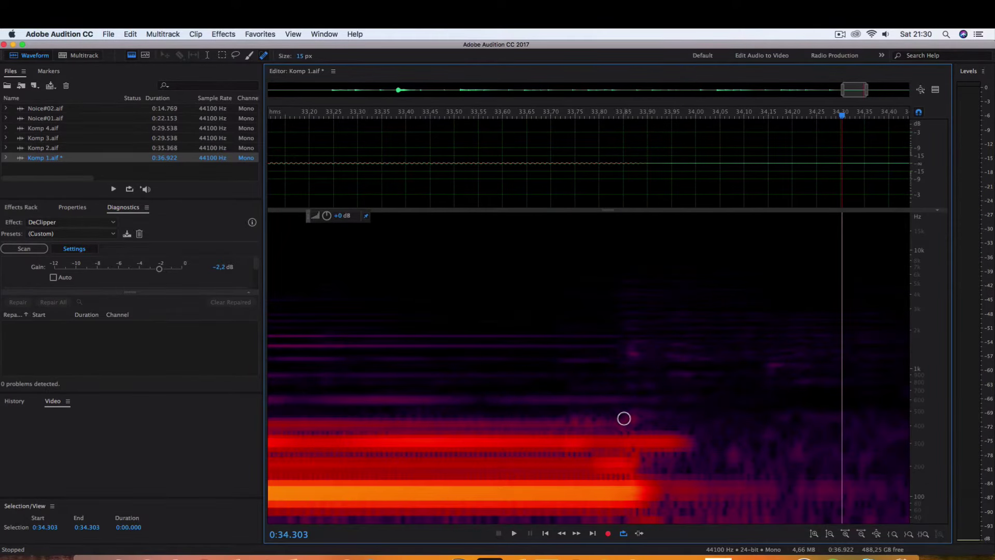
Step: Heal the noise spots and the vertical noise burst at the end of the last note, near 0:33.9
{"action": "left_click_drag", "start_coordinate": [624, 417], "coordinate": [664, 415]}
{"action": "left_click", "coordinate": [636, 351]}
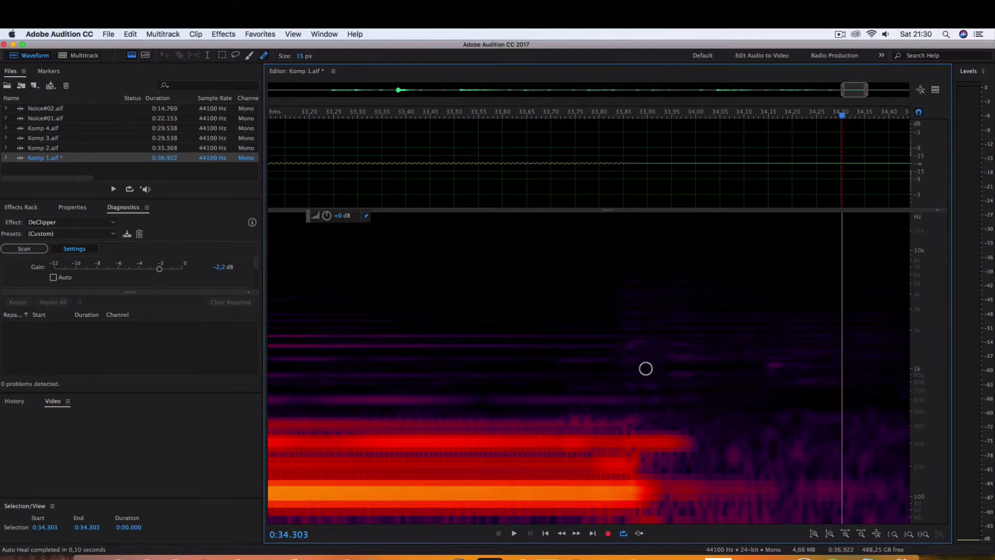
{"action": "mouse_move", "coordinate": [620, 344]}
{"action": "left_mouse_down"}
{"action": "mouse_move", "coordinate": [644, 343]}
{"action": "mouse_move", "coordinate": [645, 355]}
{"action": "left_mouse_up"}
{"action": "scroll", "coordinate": [683, 408], "scroll_direction": "down", "scroll_amount": 3}
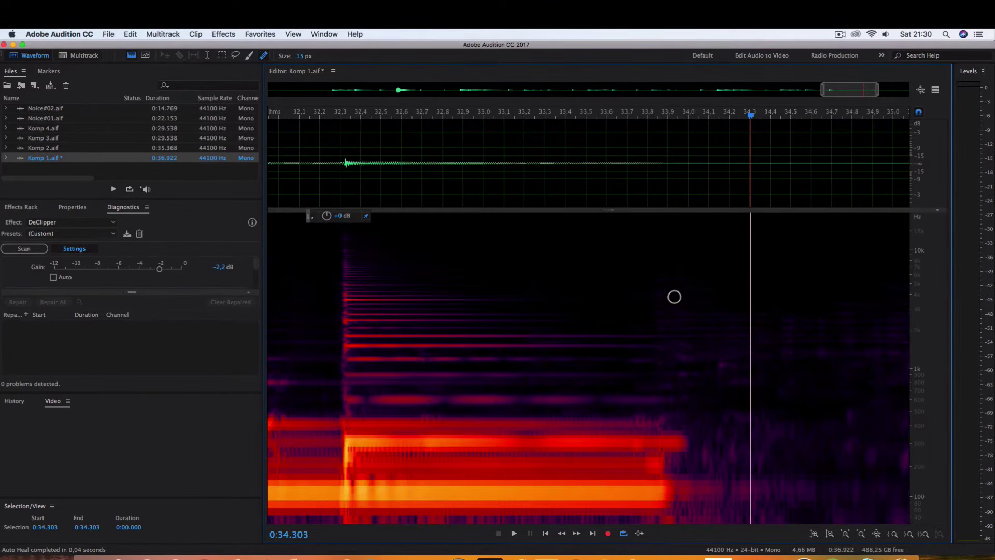
{"action": "mouse_move", "coordinate": [653, 272]}
{"action": "left_mouse_down"}
{"action": "mouse_move", "coordinate": [655, 337]}
{"action": "mouse_move", "coordinate": [669, 342]}
{"action": "left_mouse_up"}
Step: Delete the noisy tail after the last note, from 0:33.900 to the end of the file
{"action": "left_click_drag", "start_coordinate": [663, 200], "coordinate": [900, 123]}
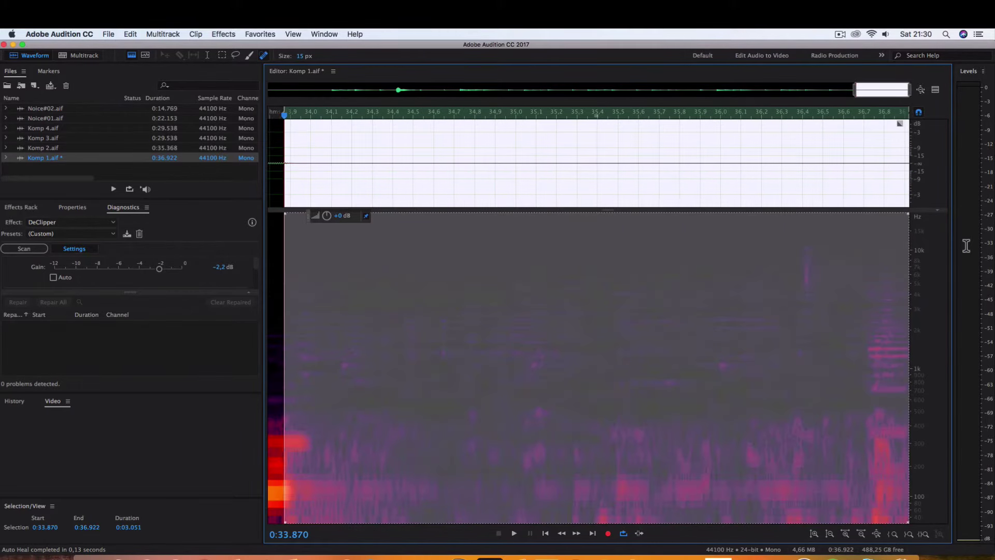
{"action": "scroll", "coordinate": [630, 400], "scroll_direction": "left", "scroll_amount": 5}
{"action": "scroll", "coordinate": [726, 418], "scroll_direction": "right", "scroll_amount": 2}
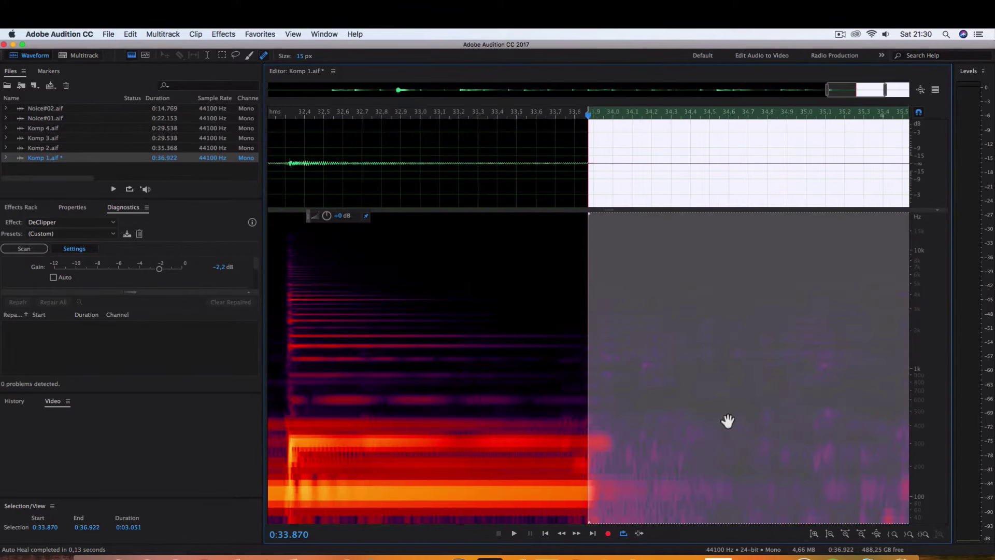
{"action": "left_click_drag", "start_coordinate": [587, 195], "coordinate": [595, 196]}
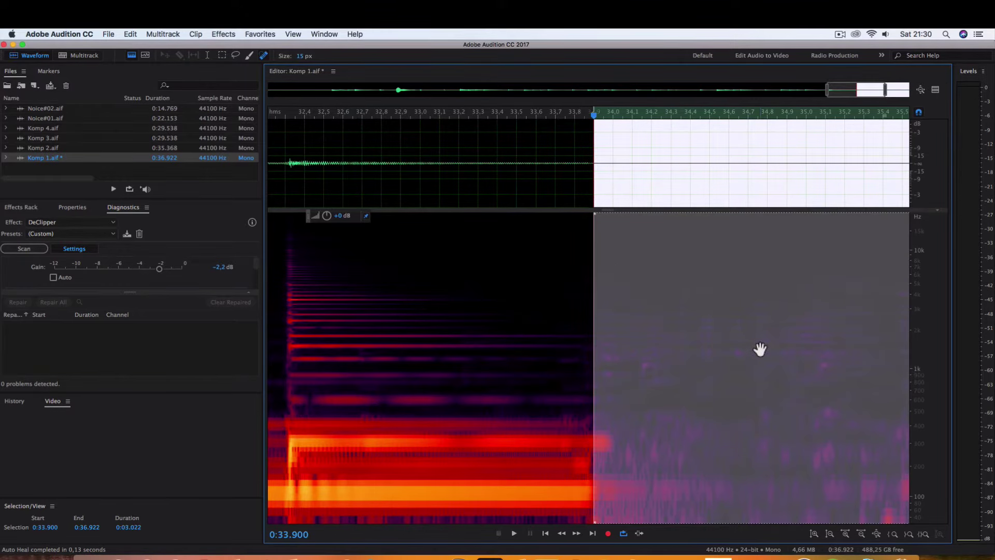
{"action": "key", "text": "BackSpace"}
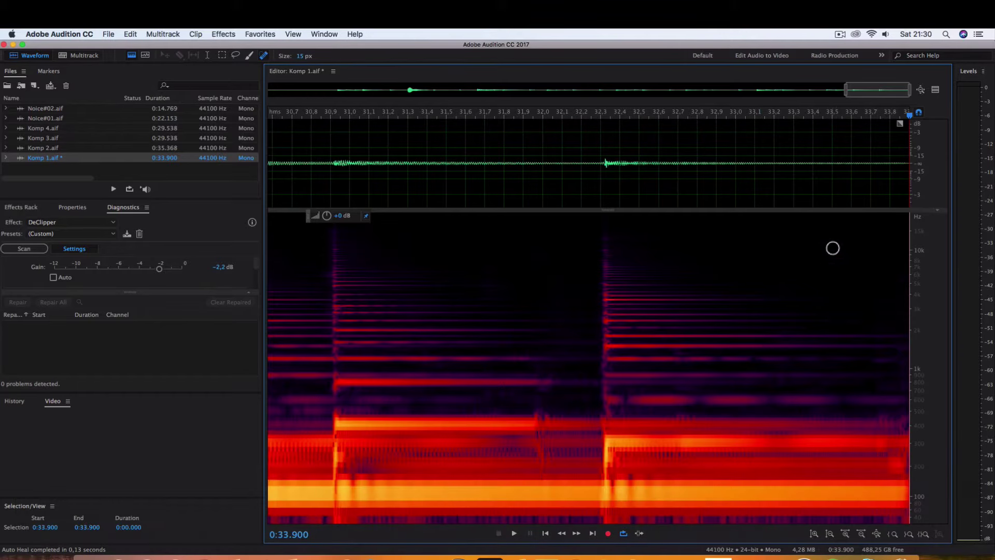
Step: Apply a Smooth Fade Out envelope to the last note's ending from 0:33.700 to 0:33.900
{"action": "left_click_drag", "start_coordinate": [871, 192], "coordinate": [910, 194]}
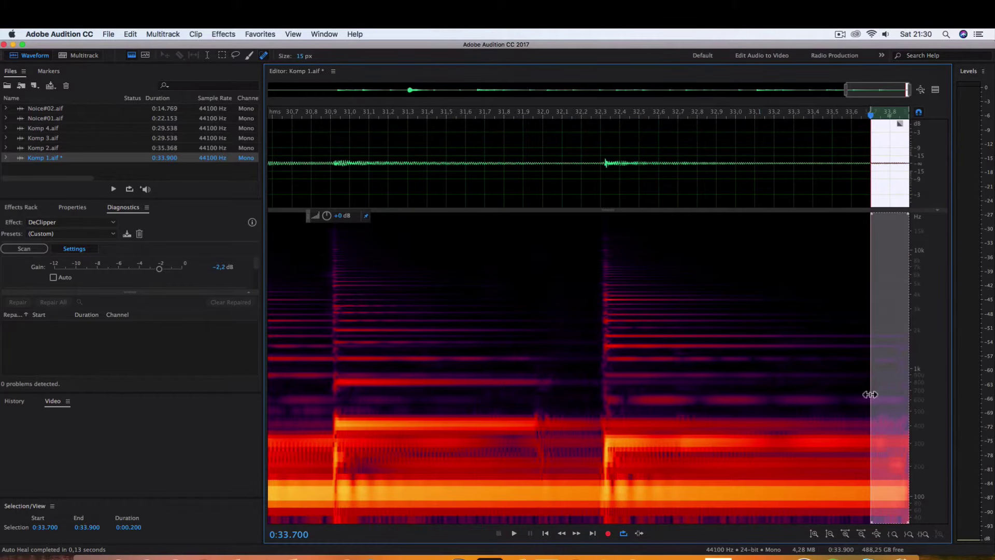
{"action": "key", "text": "f"}
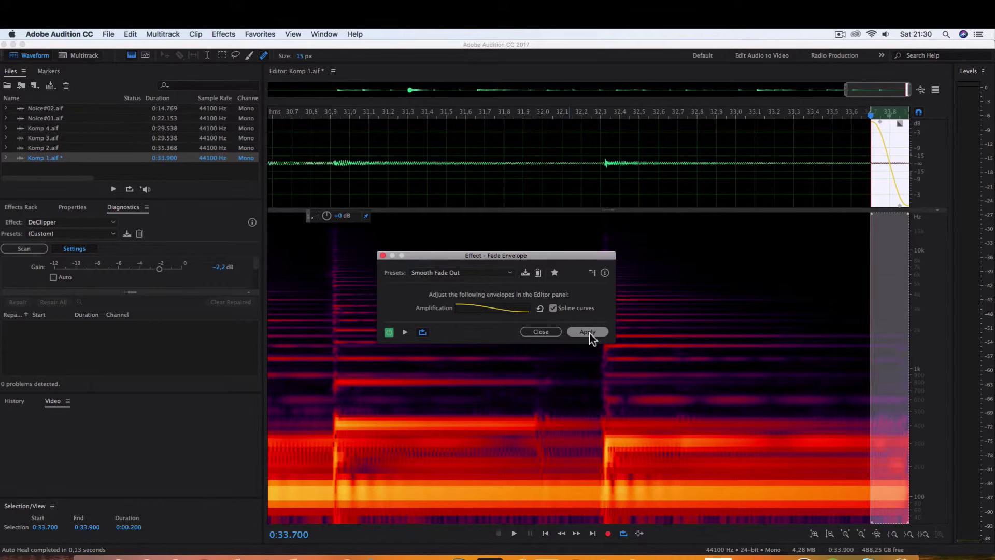
{"action": "left_click", "coordinate": [588, 331]}
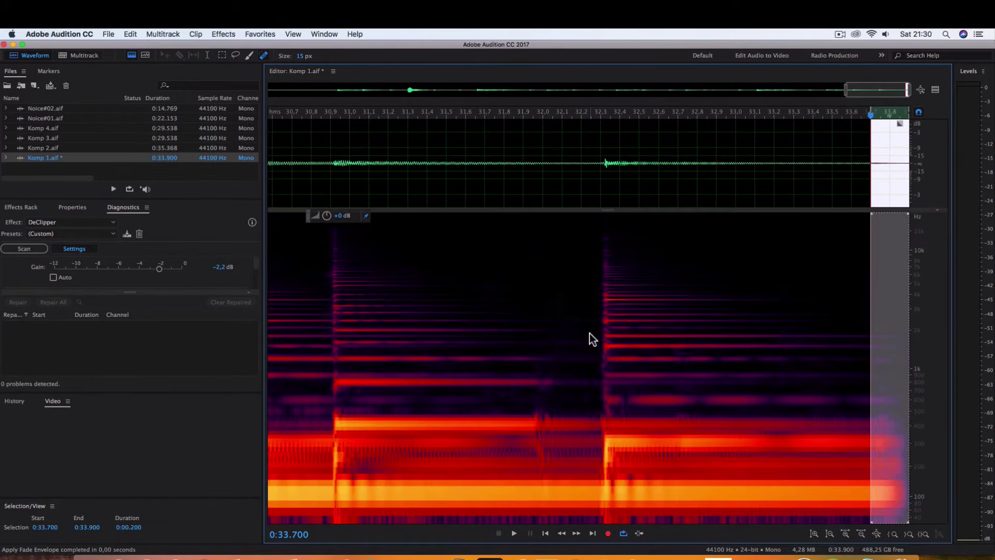
Step: Undo the Smooth Fade Out envelope and try a direct fade-out at the very end of the file instead
{"action": "key", "text": "super+z"}
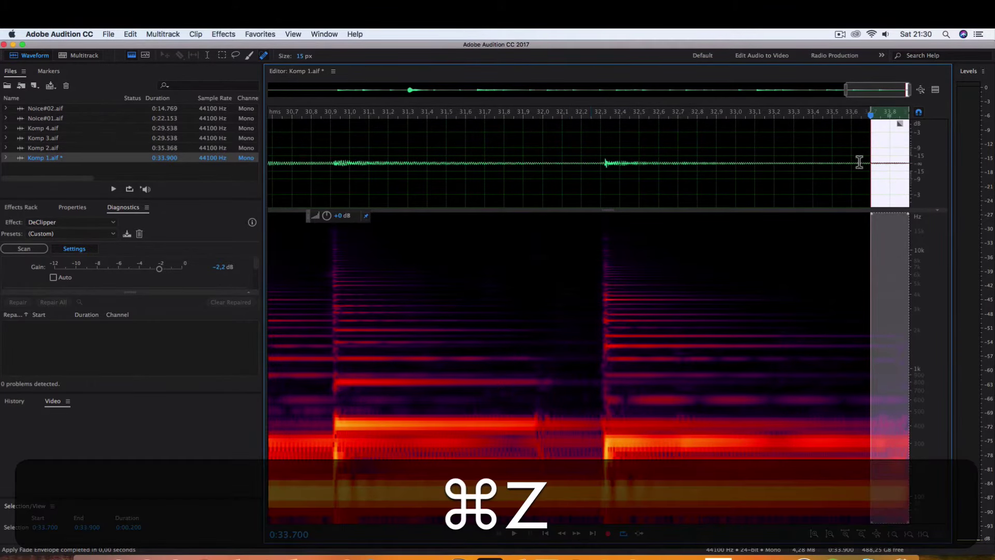
{"action": "left_click", "coordinate": [832, 149]}
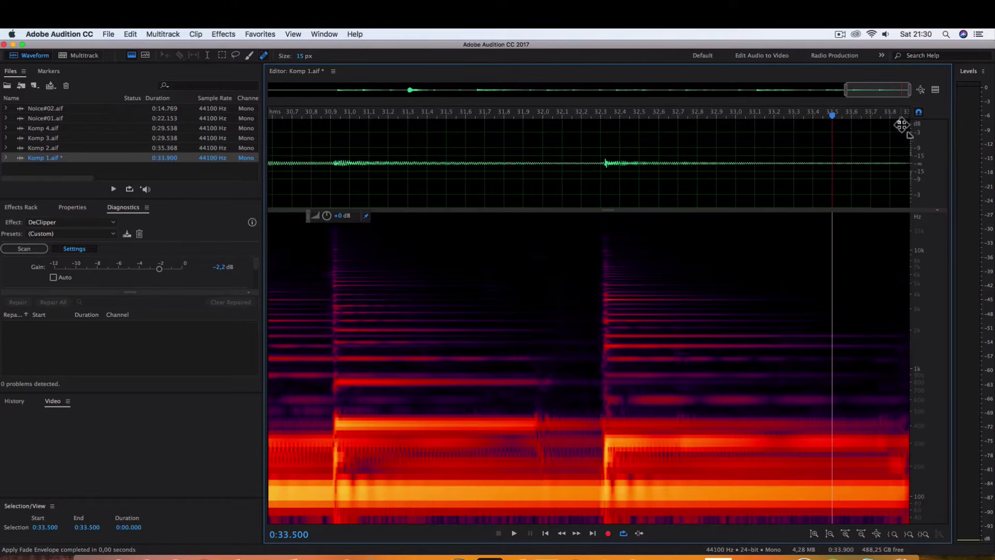
{"action": "left_click_drag", "start_coordinate": [899, 123], "coordinate": [854, 137]}
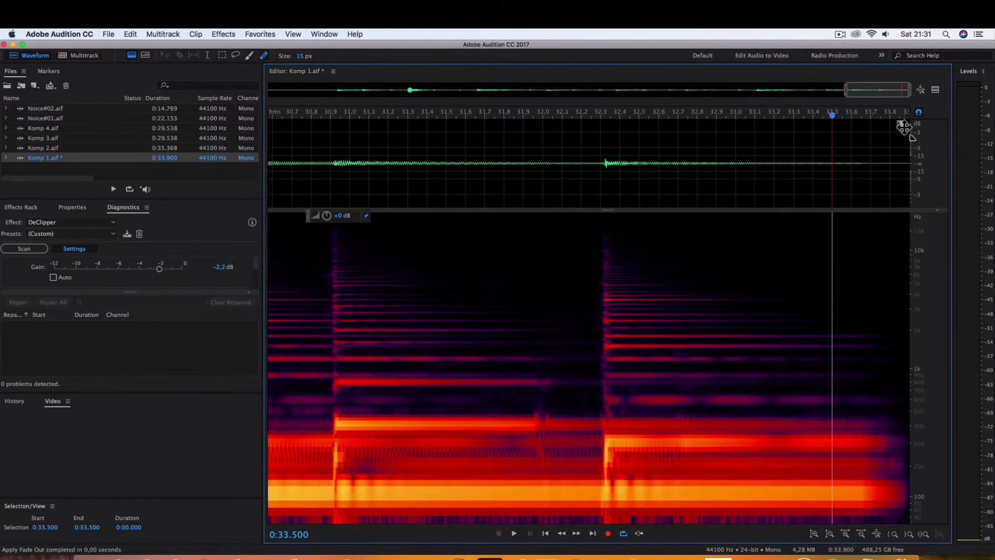
Step: Play back the last note from 0:32.219 to hear its faded ending
{"action": "left_click", "coordinate": [584, 180]}
{"action": "key", "text": "space"}
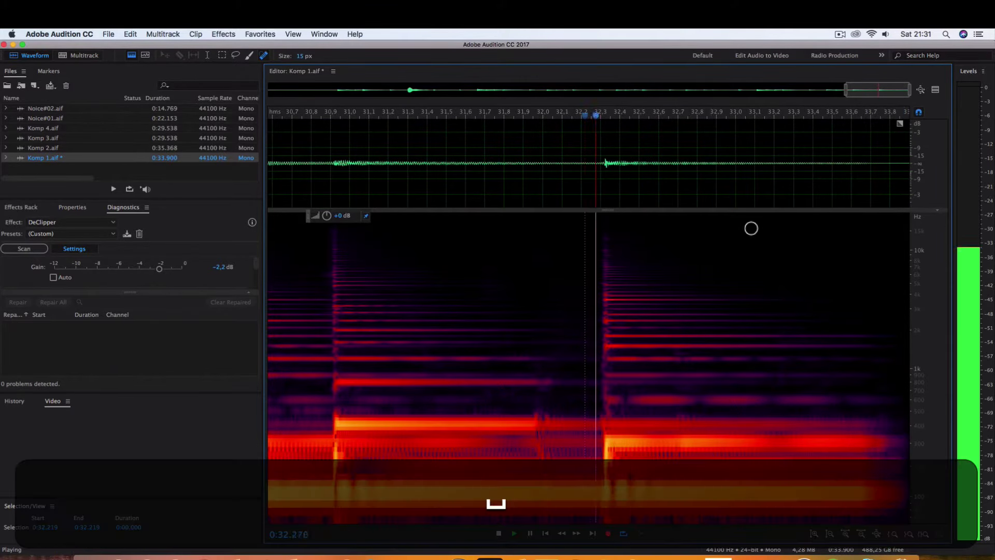
{"action": "key", "text": "space"}
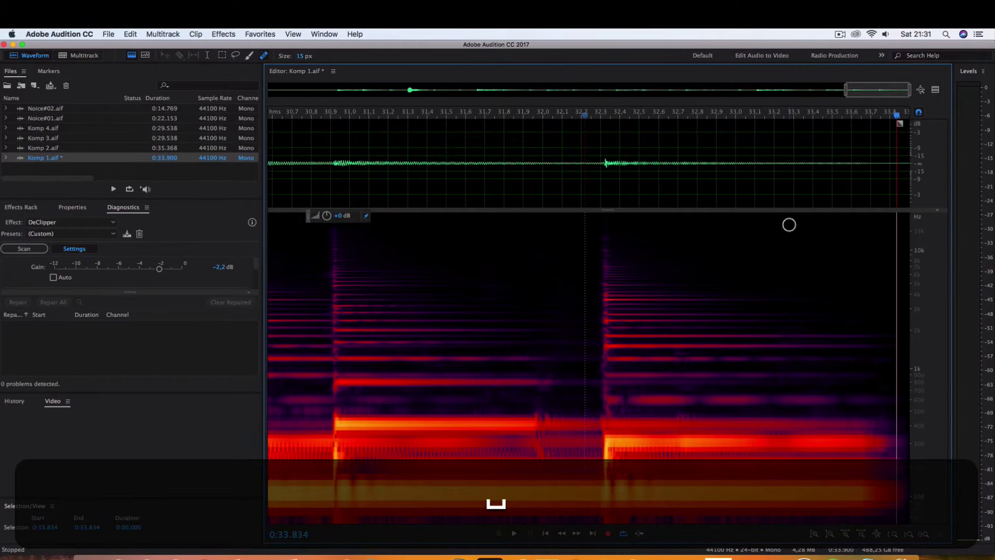
Step: Undo the fade-out at the file's end and the deletion of the tail after the last note
{"action": "key", "text": "super+z"}
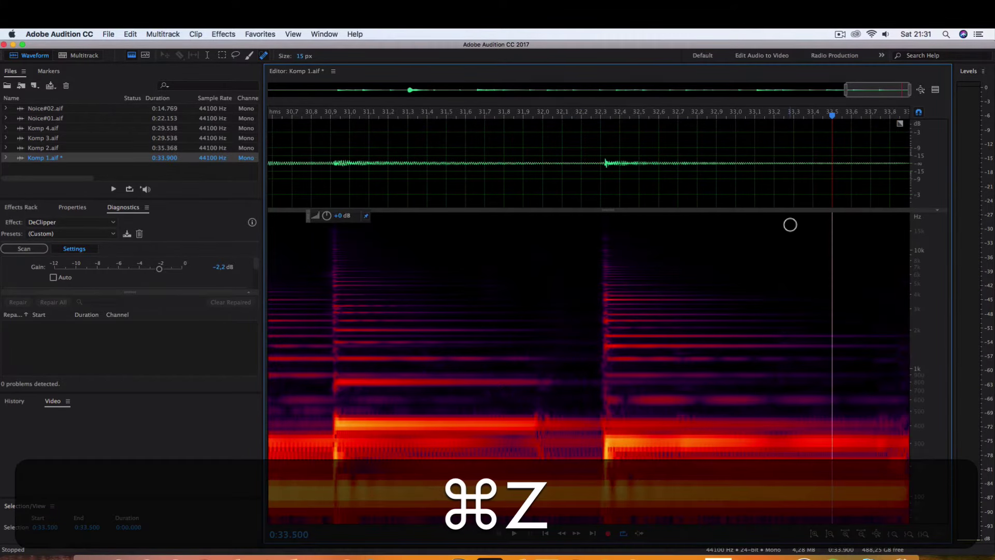
{"action": "key", "text": "super+z"}
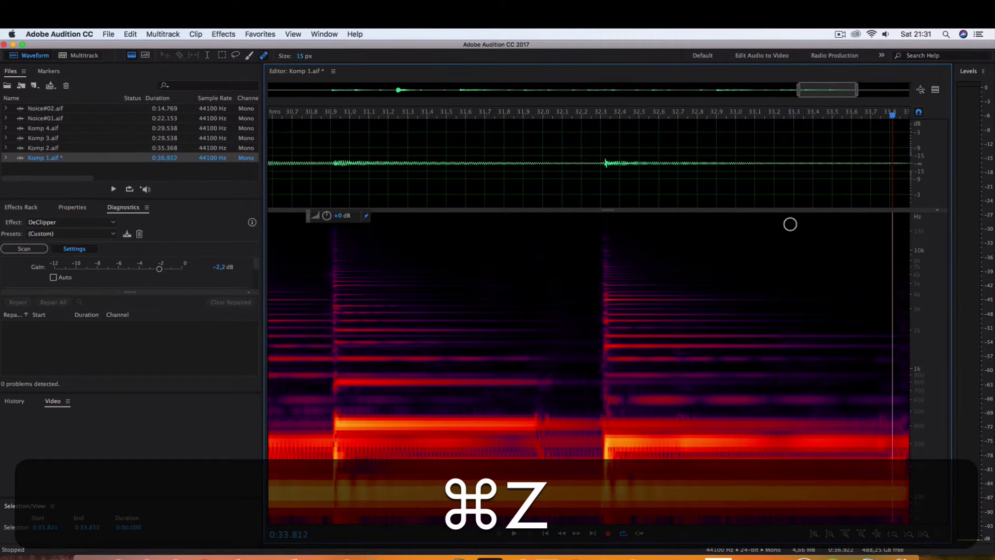
Step: Silence the noisy tail from 0:33.950 to the end of the file by lowering its volume fully
{"action": "left_click_drag", "start_coordinate": [826, 91], "coordinate": [904, 103]}
{"action": "scroll", "coordinate": [687, 444], "scroll_direction": "down", "scroll_amount": 3}
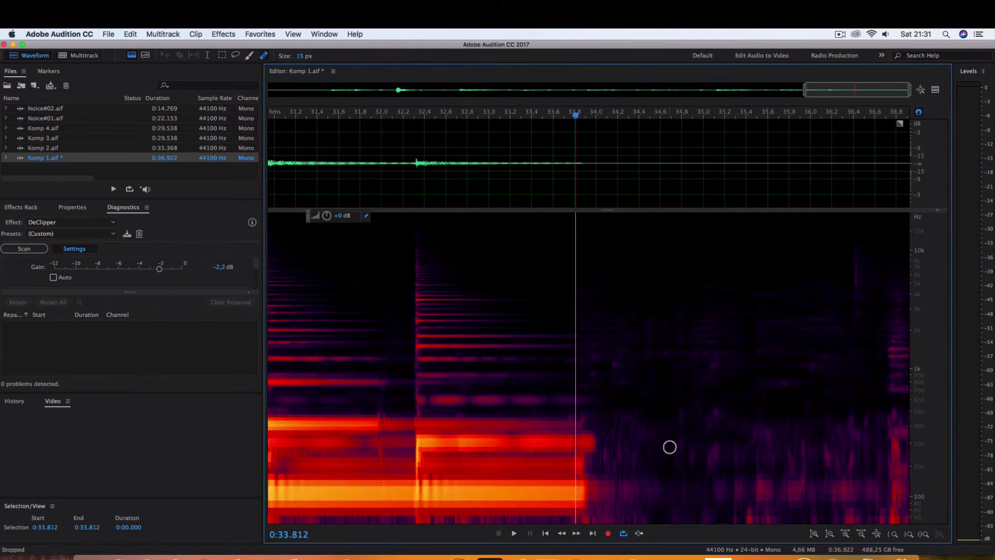
{"action": "scroll", "coordinate": [670, 446], "scroll_direction": "up", "scroll_amount": 1}
{"action": "left_click_drag", "start_coordinate": [575, 189], "coordinate": [991, 255]}
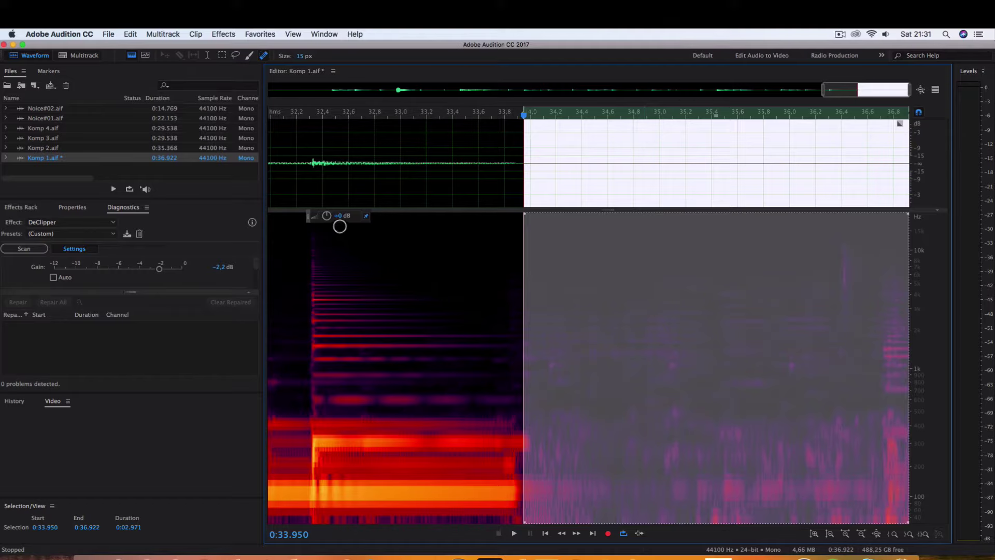
{"action": "left_click_drag", "start_coordinate": [326, 220], "coordinate": [413, 403]}
Step: Heal the vertical noise burst at the last note's cutoff, just after 0:33.9
{"action": "left_click", "coordinate": [487, 191]}
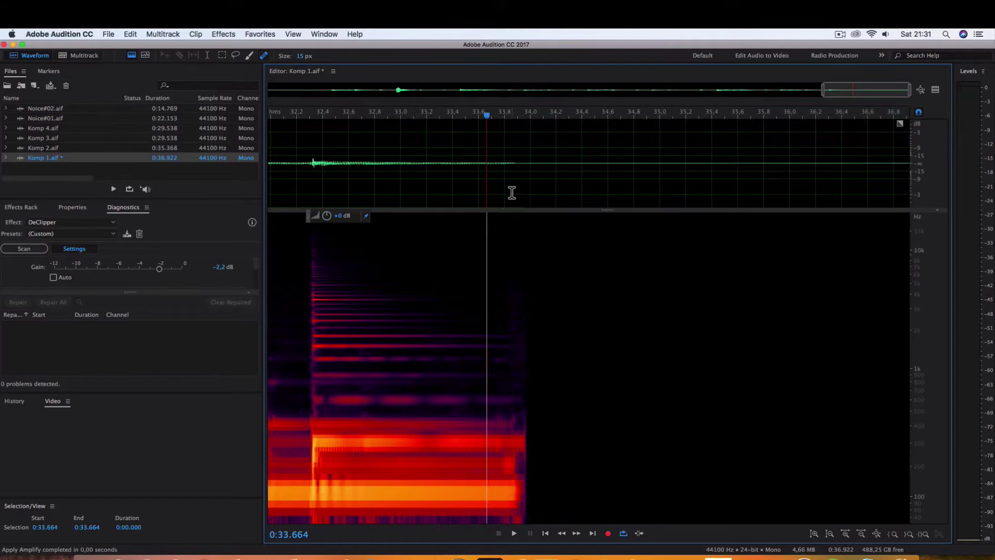
{"action": "scroll", "coordinate": [519, 405], "scroll_direction": "down", "scroll_amount": 2}
{"action": "mouse_move", "coordinate": [591, 280]}
{"action": "left_mouse_down"}
{"action": "mouse_move", "coordinate": [591, 378]}
{"action": "mouse_move", "coordinate": [590, 264]}
{"action": "mouse_move", "coordinate": [588, 352]}
{"action": "left_mouse_up"}
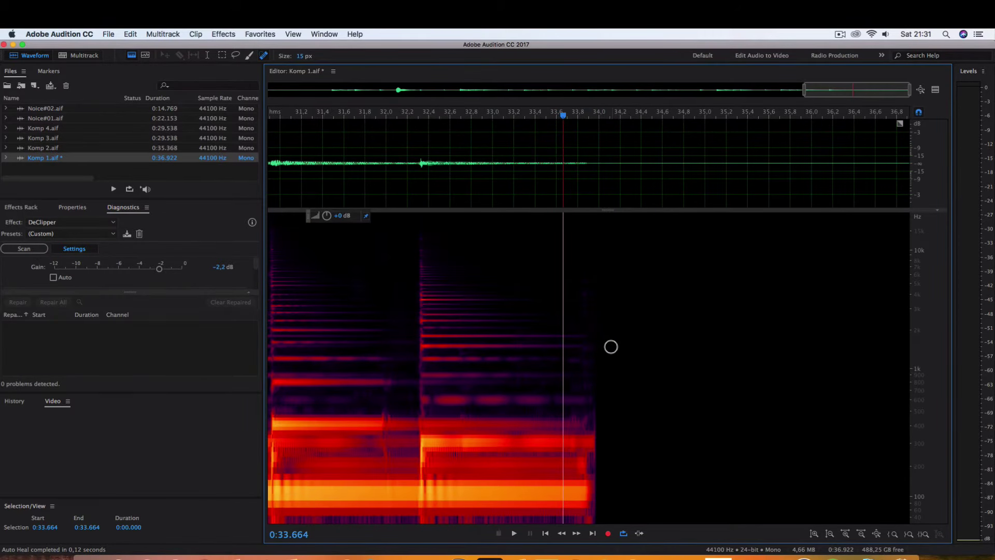
Step: Apply a Smooth Fade Out envelope to the last note's ending from 0:33.800 to 0:33.969
{"action": "left_click_drag", "start_coordinate": [578, 199], "coordinate": [599, 204]}
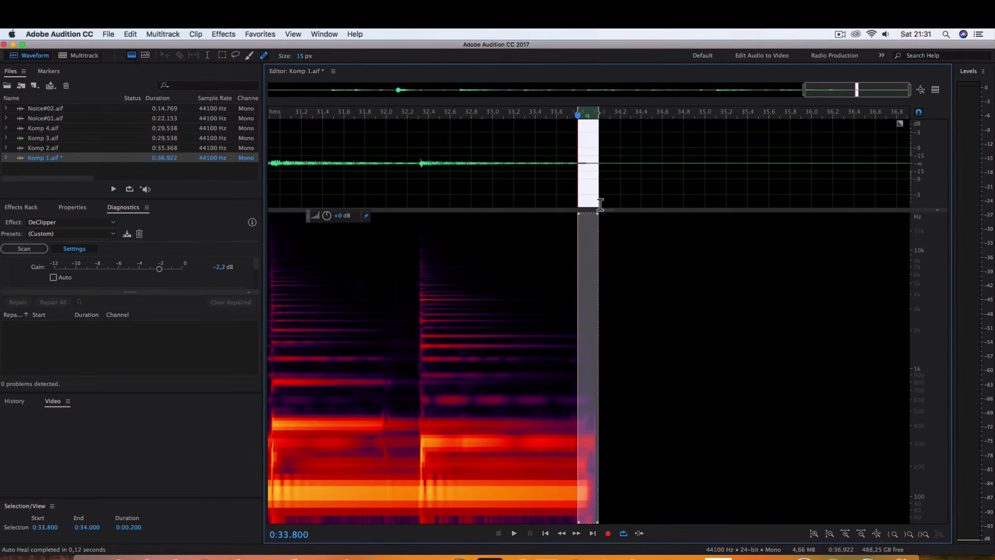
{"action": "scroll", "coordinate": [584, 431], "scroll_direction": "up", "scroll_amount": 5}
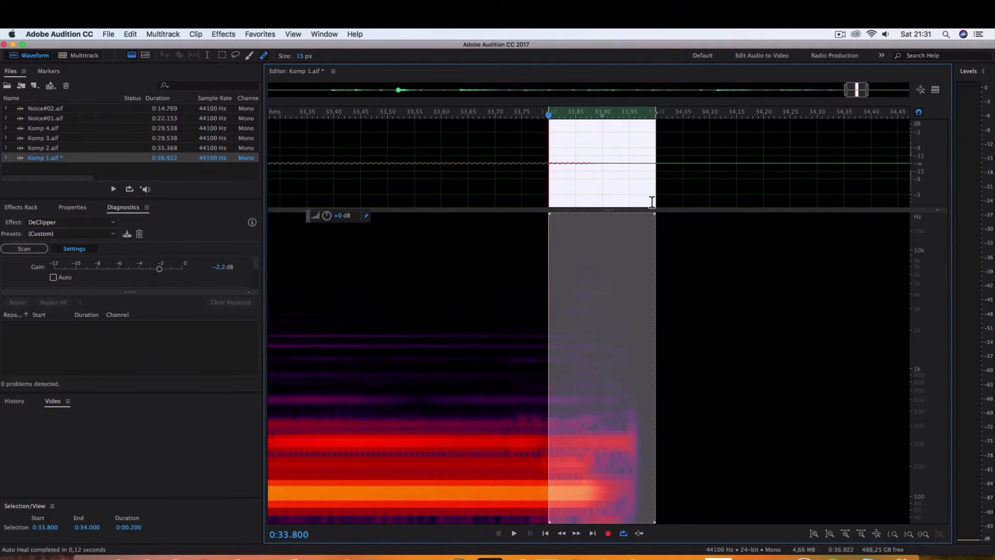
{"action": "left_click_drag", "start_coordinate": [656, 199], "coordinate": [641, 202]}
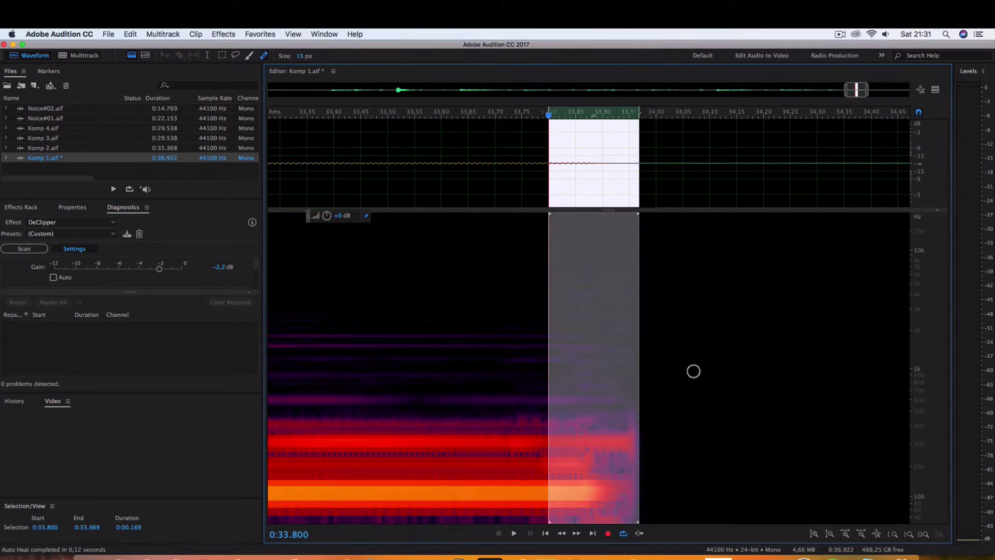
{"action": "key", "text": "f"}
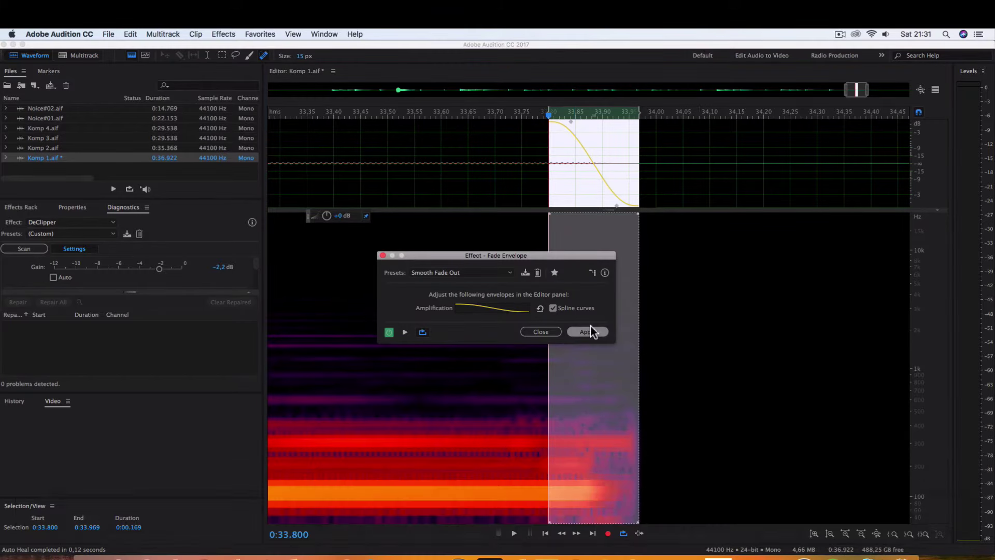
{"action": "left_click", "coordinate": [587, 332]}
{"action": "left_click", "coordinate": [490, 200]}
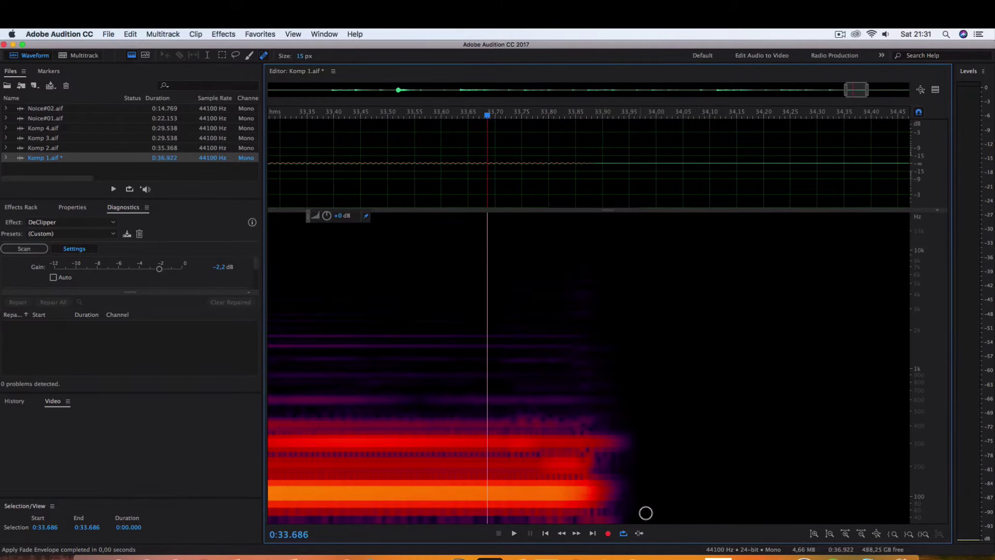
Step: Show the whole file's lowest frequencies in the spectral display and raise the spectral resolution to 16384
{"action": "scroll", "coordinate": [645, 514], "scroll_direction": "down", "scroll_amount": 10}
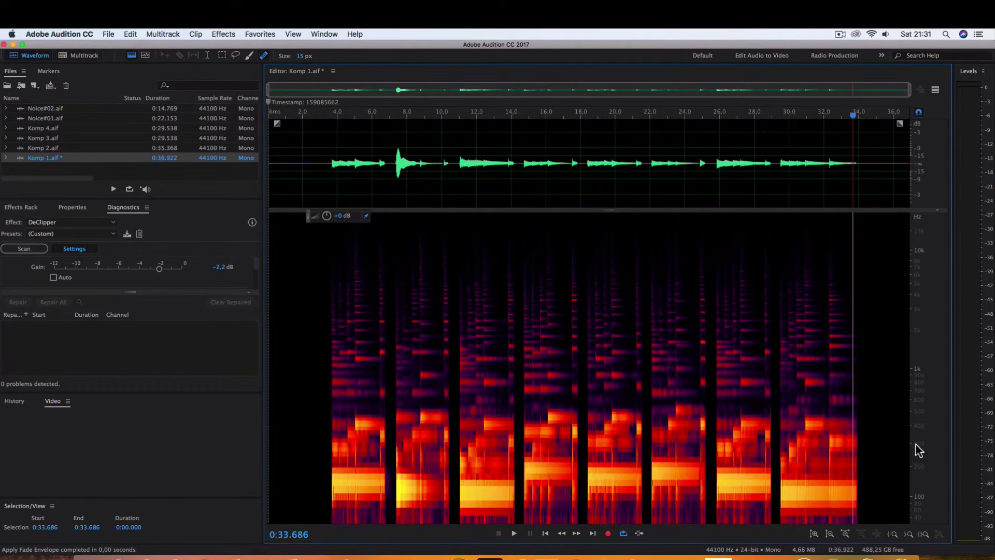
{"action": "left_click_drag", "start_coordinate": [915, 444], "coordinate": [917, 522]}
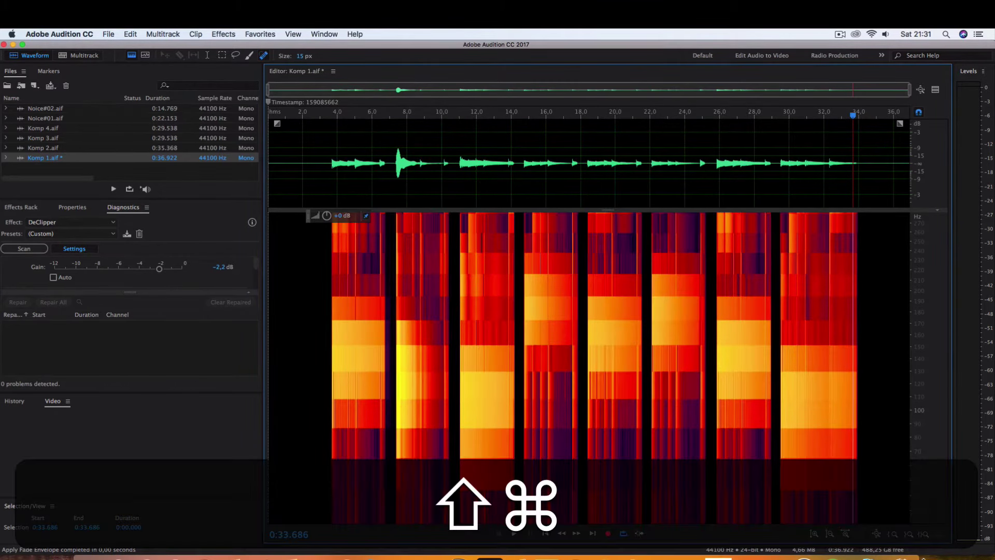
{"action": "key", "text": "shift+super+Up"}
{"action": "key", "text": "shift+super+Up"}
{"action": "key", "text": "shift+super+Up"}
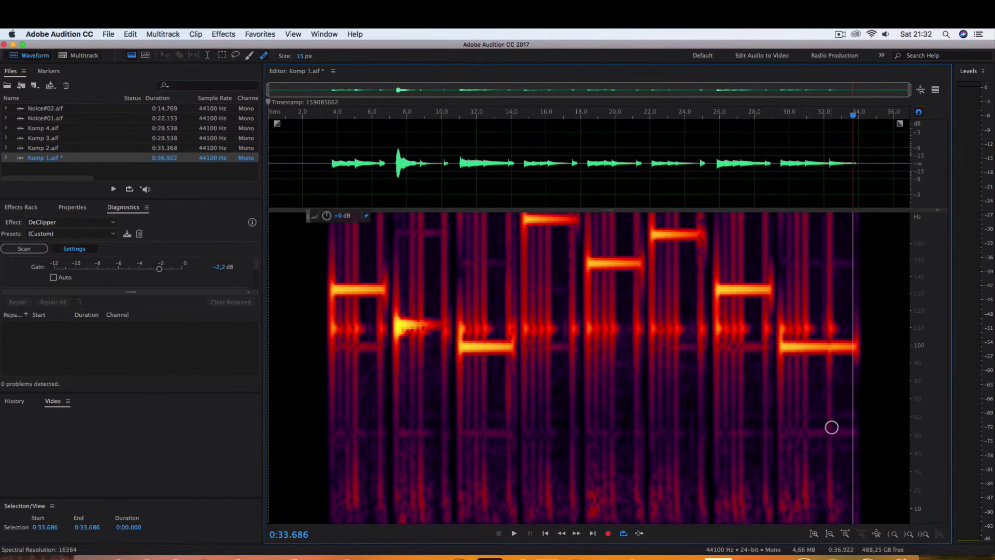
Step: Examine the low-frequency noise beneath the notes' fundamentals along the recording, comparing several notes close up
{"action": "scroll", "coordinate": [847, 438], "scroll_direction": "up", "scroll_amount": 3}
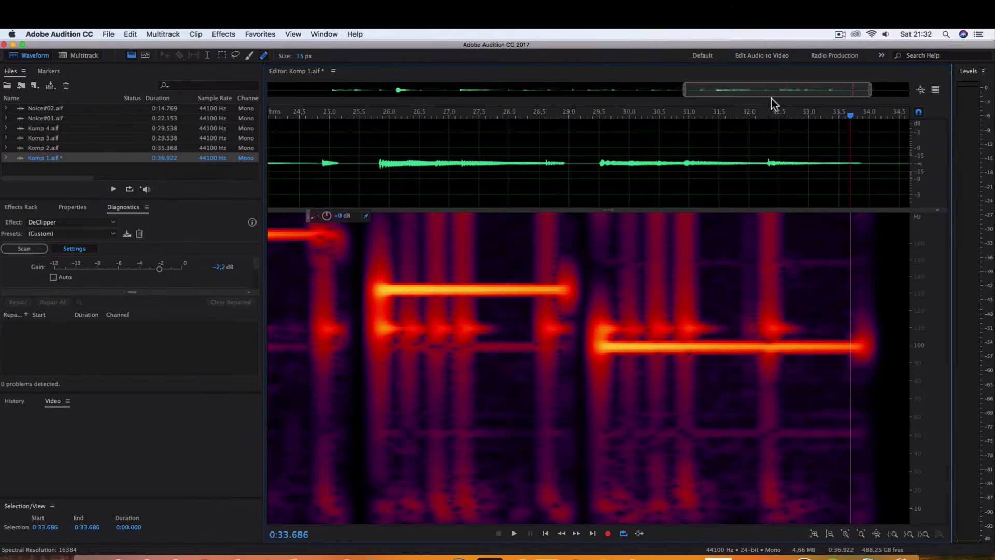
{"action": "left_click_drag", "start_coordinate": [771, 98], "coordinate": [754, 97]}
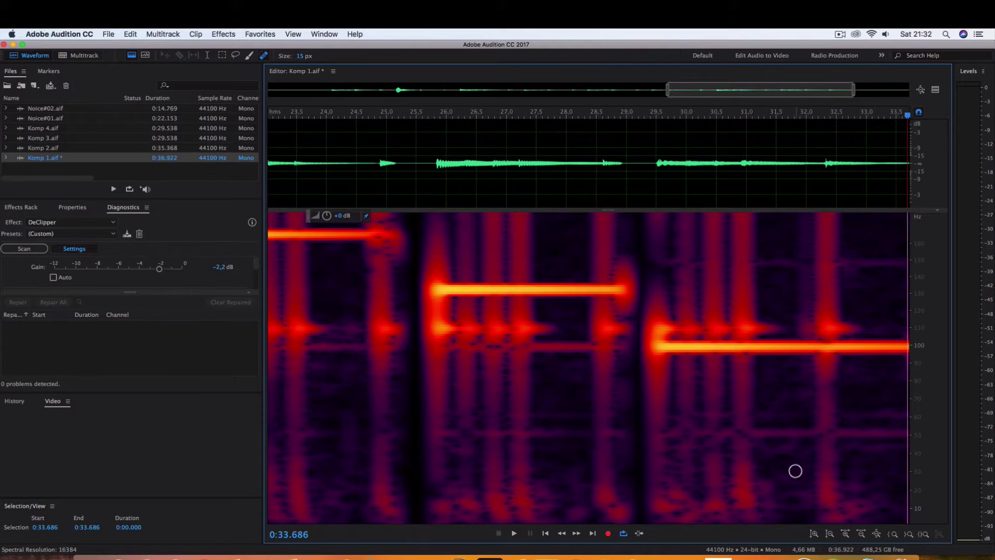
{"action": "scroll", "coordinate": [795, 471], "scroll_direction": "up", "scroll_amount": 3}
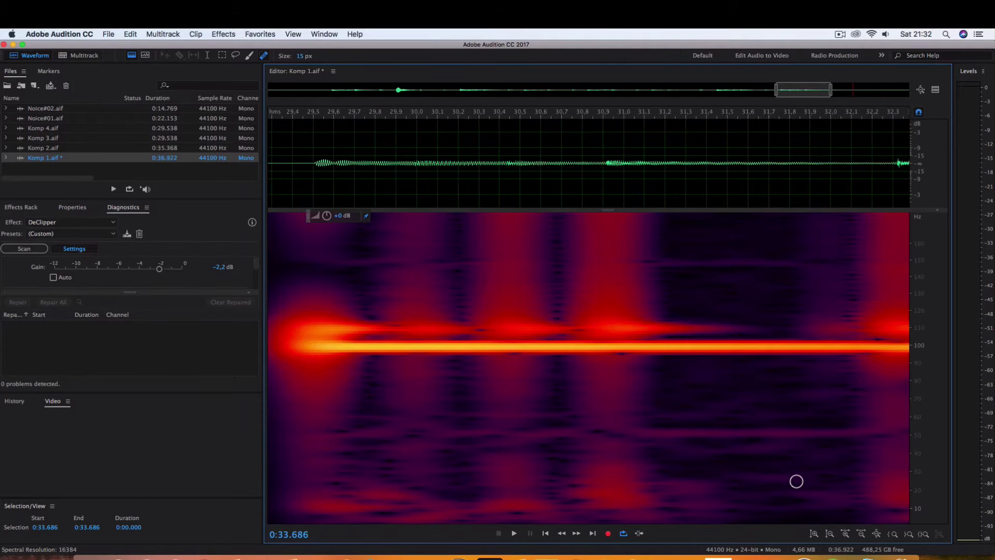
{"action": "scroll", "coordinate": [795, 480], "scroll_direction": "up", "scroll_amount": 2}
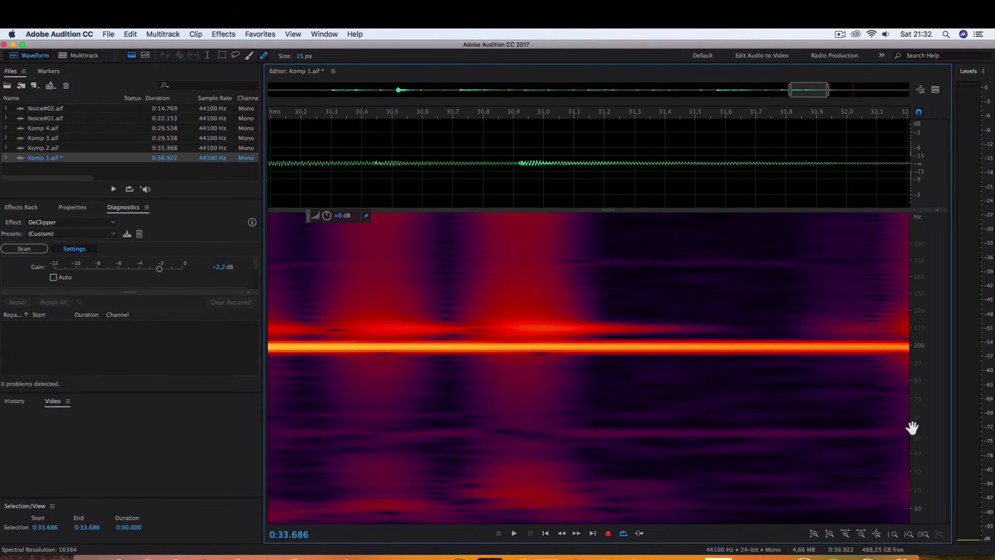
{"action": "scroll", "coordinate": [770, 466], "scroll_direction": "down", "scroll_amount": 8}
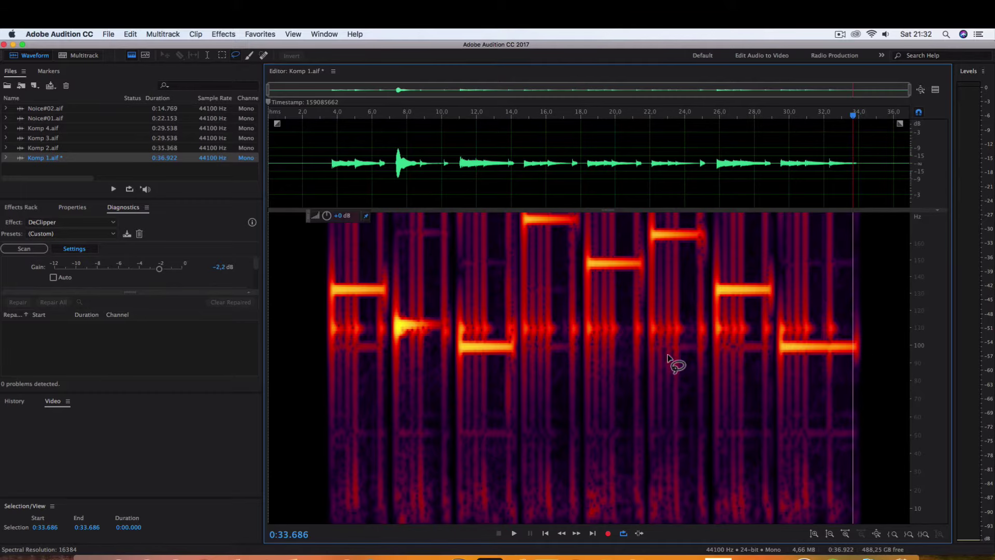
{"action": "scroll", "coordinate": [669, 356], "scroll_direction": "up", "scroll_amount": 3}
{"action": "scroll", "coordinate": [668, 357], "scroll_direction": "up", "scroll_amount": 1}
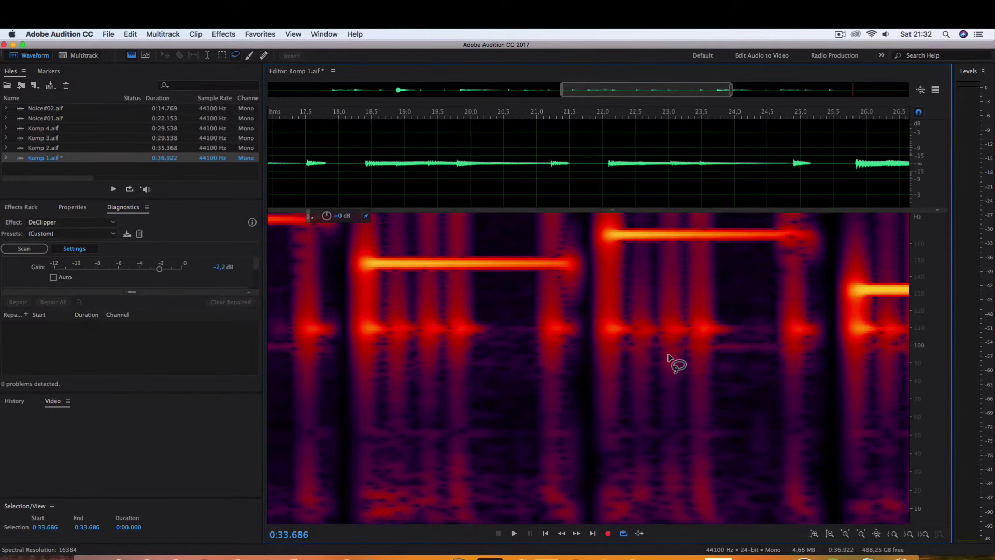
{"action": "scroll", "coordinate": [668, 356], "scroll_direction": "down", "scroll_amount": 4}
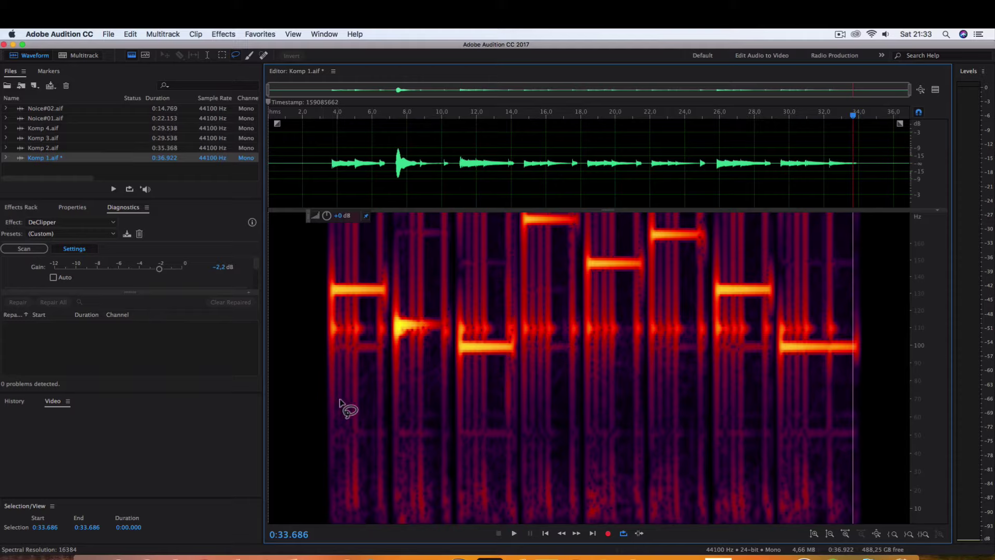
Step: Lasso the low-frequency noise beneath the notes' fundamentals, below about 70 to 90 Hz, across the entire file length
{"action": "mouse_move", "coordinate": [325, 395]}
{"action": "left_mouse_down"}
{"action": "mouse_move", "coordinate": [355, 397]}
{"action": "mouse_move", "coordinate": [367, 363]}
{"action": "mouse_move", "coordinate": [377, 395]}
{"action": "mouse_move", "coordinate": [386, 372]}
{"action": "mouse_move", "coordinate": [394, 398]}
{"action": "mouse_move", "coordinate": [407, 364]}
{"action": "mouse_move", "coordinate": [411, 387]}
{"action": "mouse_move", "coordinate": [429, 357]}
{"action": "mouse_move", "coordinate": [442, 389]}
{"action": "mouse_move", "coordinate": [451, 367]}
{"action": "mouse_move", "coordinate": [463, 395]}
{"action": "mouse_move", "coordinate": [486, 390]}
{"action": "mouse_move", "coordinate": [495, 367]}
{"action": "mouse_move", "coordinate": [517, 403]}
{"action": "mouse_move", "coordinate": [551, 402]}
{"action": "mouse_move", "coordinate": [564, 365]}
{"action": "mouse_move", "coordinate": [580, 396]}
{"action": "mouse_move", "coordinate": [612, 396]}
{"action": "mouse_move", "coordinate": [627, 365]}
{"action": "mouse_move", "coordinate": [641, 392]}
{"action": "mouse_move", "coordinate": [680, 395]}
{"action": "mouse_move", "coordinate": [690, 369]}
{"action": "mouse_move", "coordinate": [696, 384]}
{"action": "mouse_move", "coordinate": [739, 391]}
{"action": "mouse_move", "coordinate": [750, 366]}
{"action": "mouse_move", "coordinate": [761, 386]}
{"action": "mouse_move", "coordinate": [819, 412]}
{"action": "mouse_move", "coordinate": [821, 510]}
{"action": "mouse_move", "coordinate": [815, 522]}
{"action": "mouse_move", "coordinate": [228, 534]}
{"action": "mouse_move", "coordinate": [280, 376]}
{"action": "mouse_move", "coordinate": [330, 398]}
{"action": "left_mouse_up"}
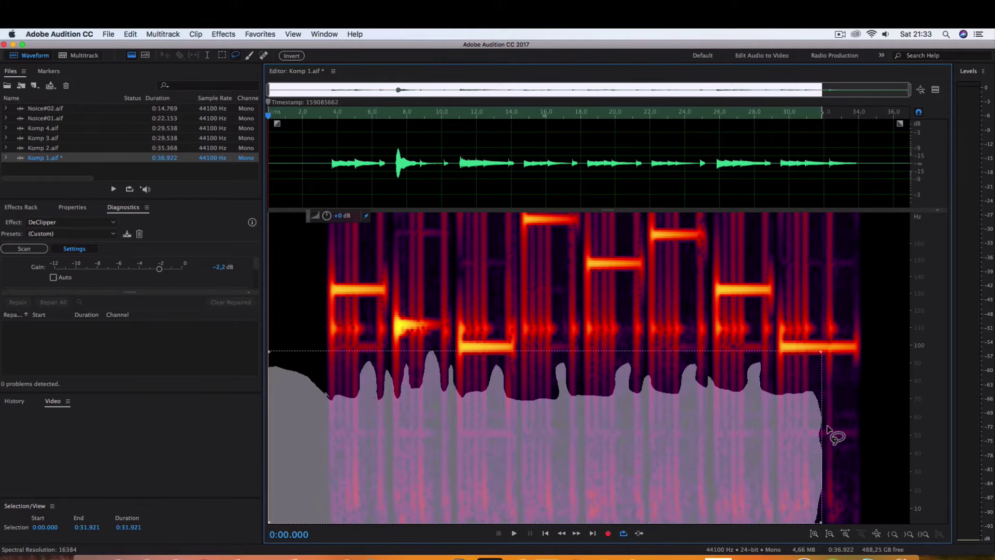
{"action": "key", "text": "shift"}
{"action": "mouse_move", "coordinate": [809, 392]}
{"action": "left_mouse_down"}
{"action": "mouse_move", "coordinate": [812, 367]}
{"action": "mouse_move", "coordinate": [829, 403]}
{"action": "mouse_move", "coordinate": [841, 365]}
{"action": "mouse_move", "coordinate": [862, 369]}
{"action": "mouse_move", "coordinate": [910, 328]}
{"action": "mouse_move", "coordinate": [980, 409]}
{"action": "mouse_move", "coordinate": [978, 504]}
{"action": "left_mouse_up"}
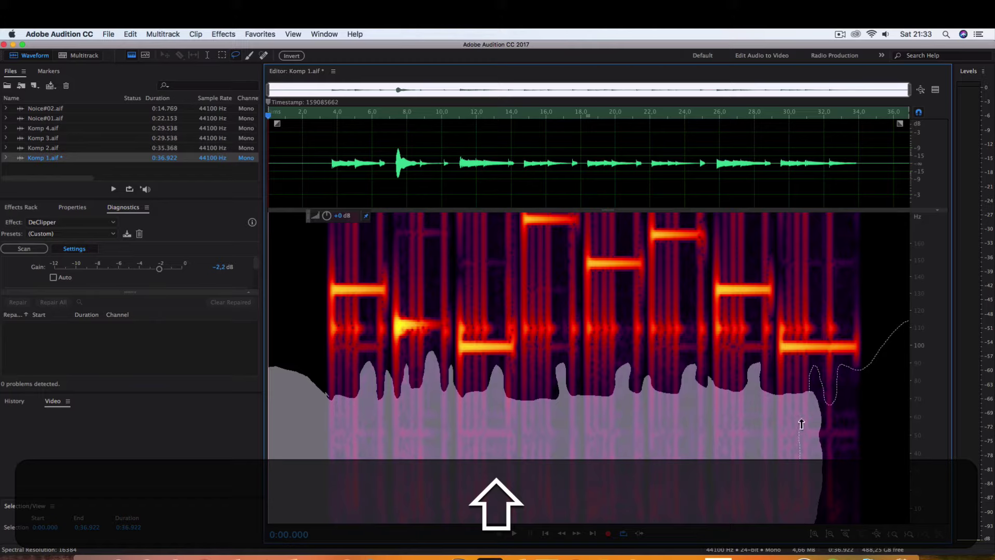
{"action": "left_click_drag", "start_coordinate": [810, 396], "coordinate": [814, 472]}
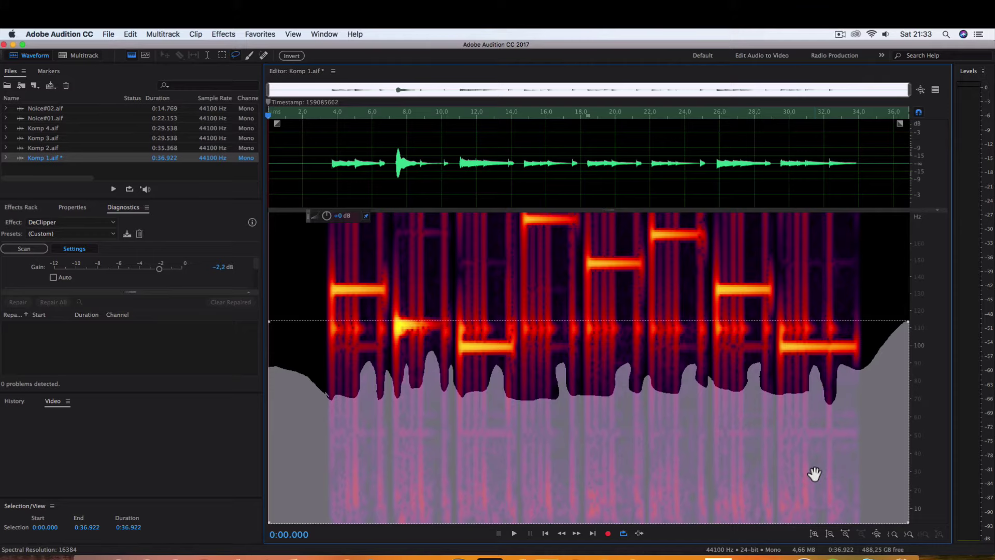
Step: Play back only the lassoed low-frequency selection from the start of the file
{"action": "key", "text": "space"}
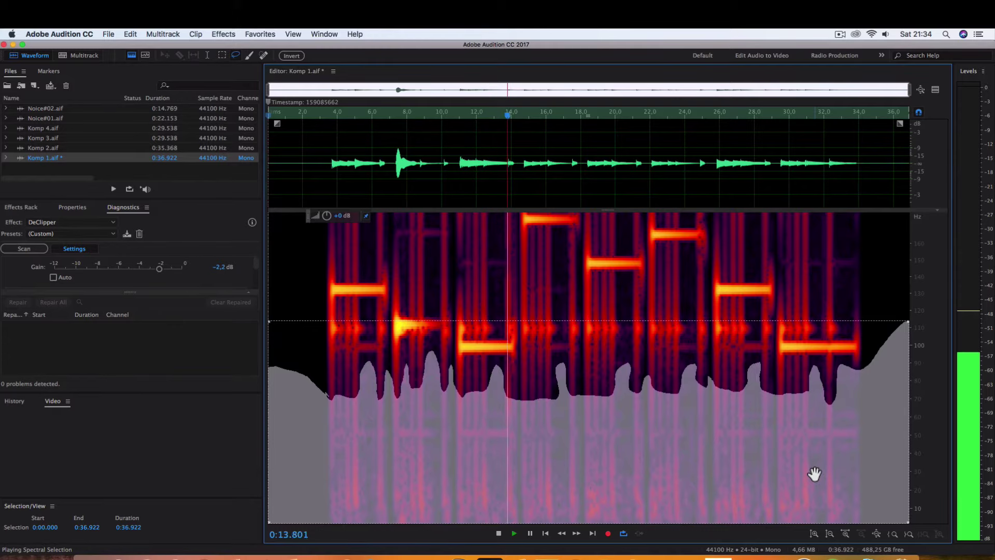
{"action": "key", "text": "space"}
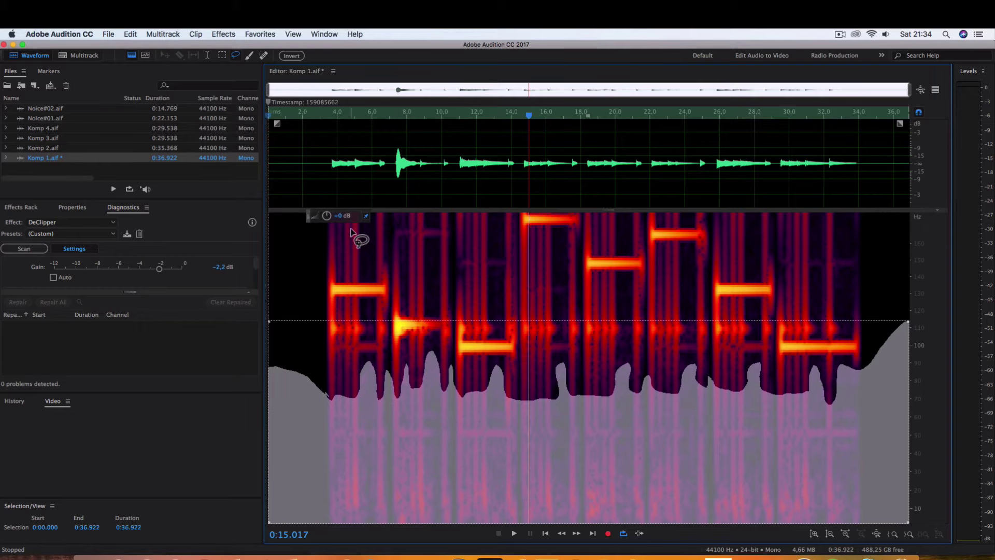
Step: Delete the lassoed low-frequency noise, clear the selection and inspect the cleaned area beneath the notes
{"action": "key", "text": "BackSpace"}
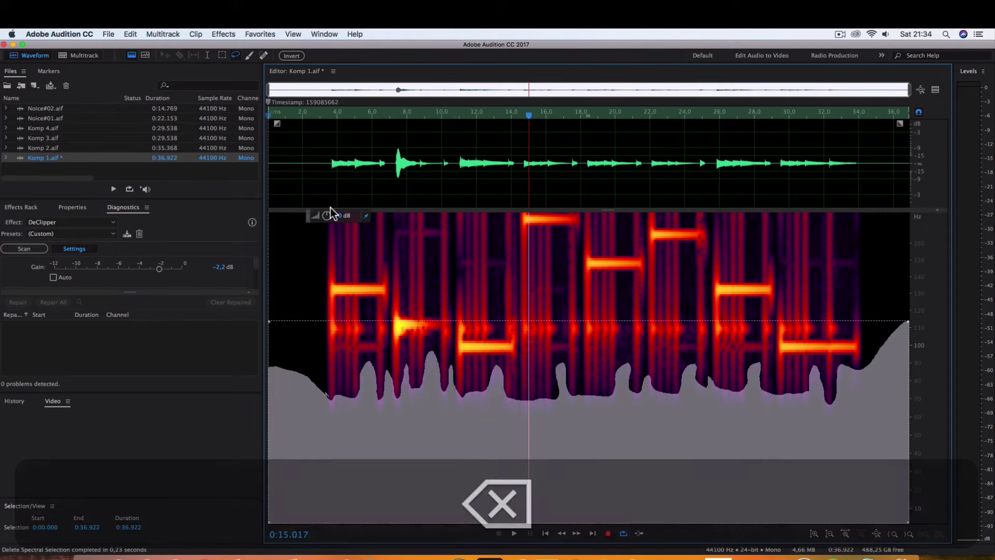
{"action": "left_click", "coordinate": [322, 196]}
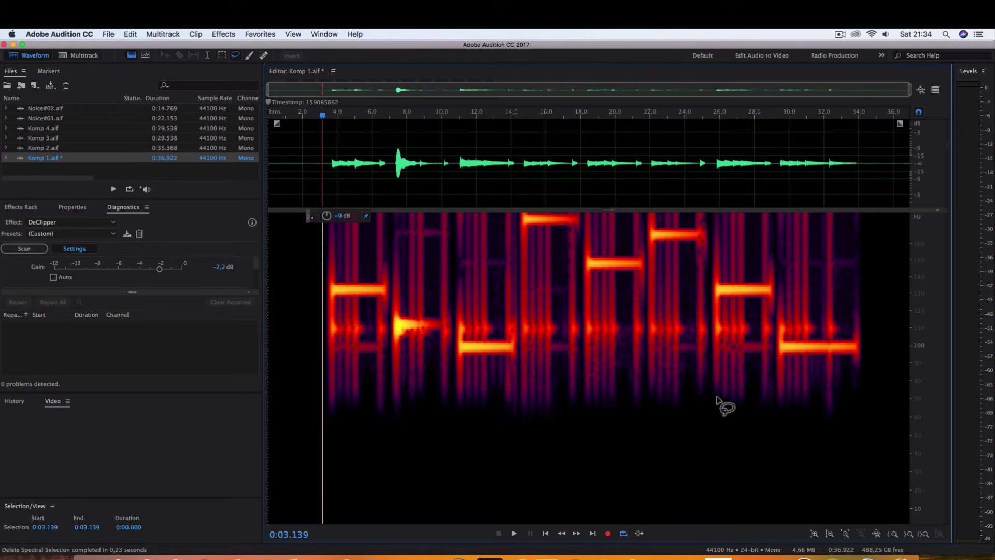
{"action": "scroll", "coordinate": [370, 461], "scroll_direction": "up", "scroll_amount": 5}
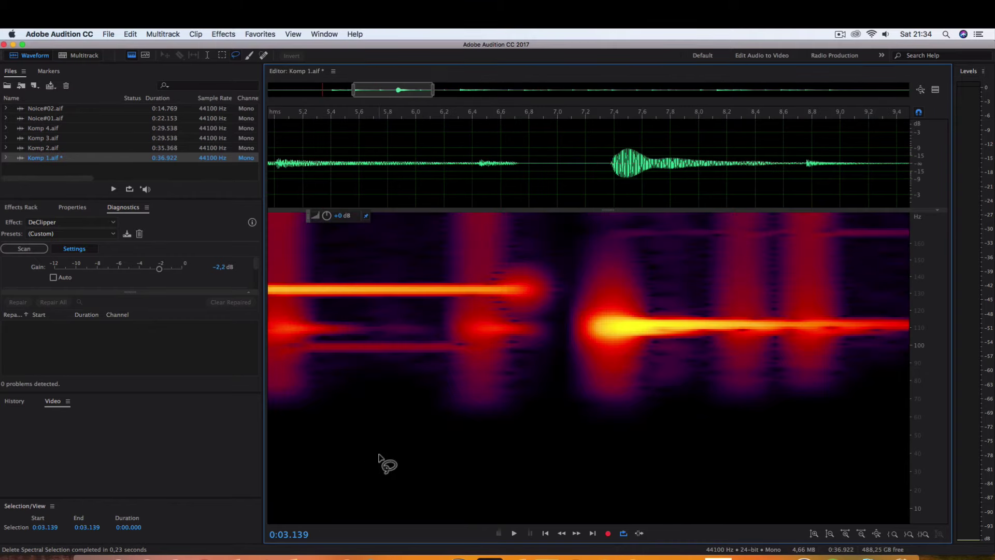
{"action": "scroll", "coordinate": [381, 458], "scroll_direction": "down", "scroll_amount": 3}
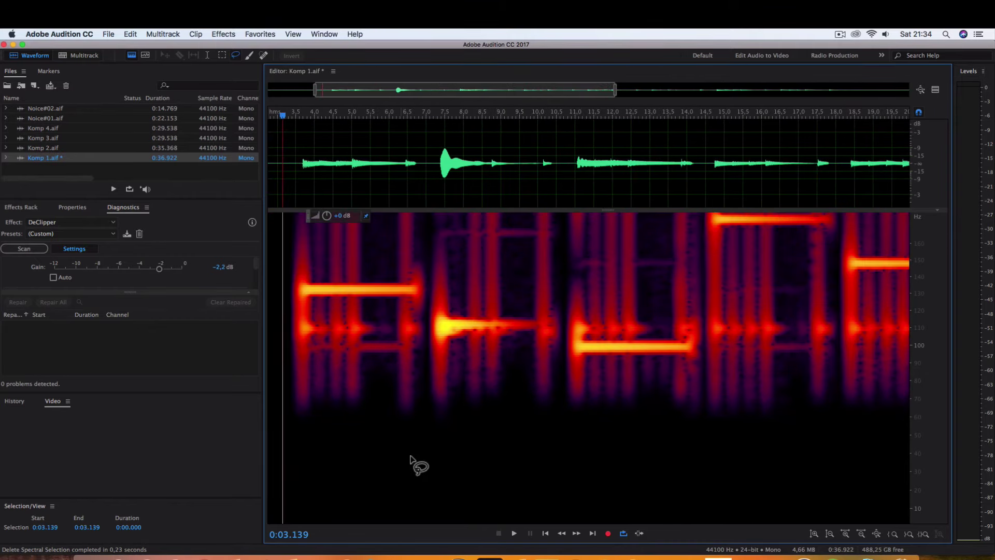
Step: Play back the cleaned Komp 1 recording from about 3 seconds, with the whole file in view
{"action": "scroll", "coordinate": [448, 461], "scroll_direction": "down", "scroll_amount": 2}
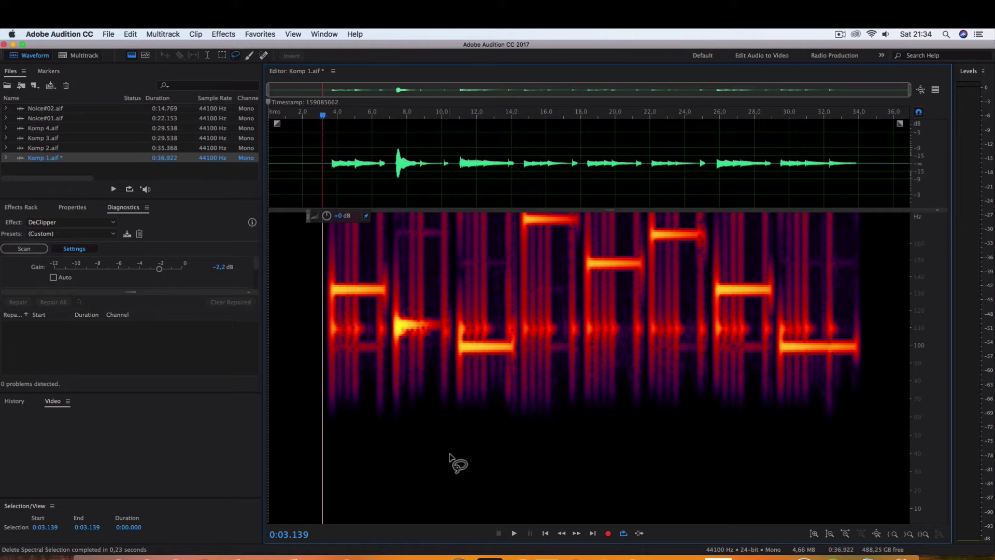
{"action": "key", "text": "space"}
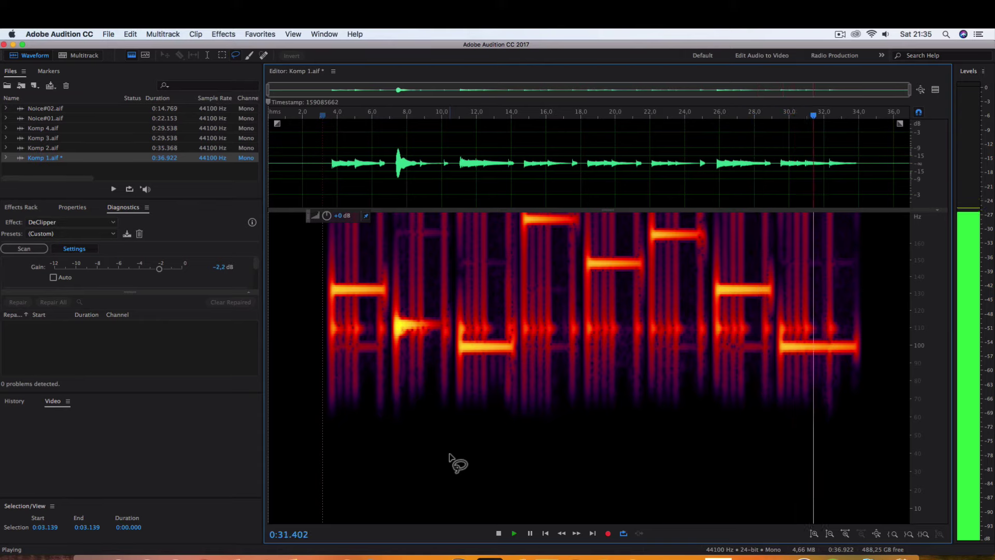
{"action": "key", "text": "space"}
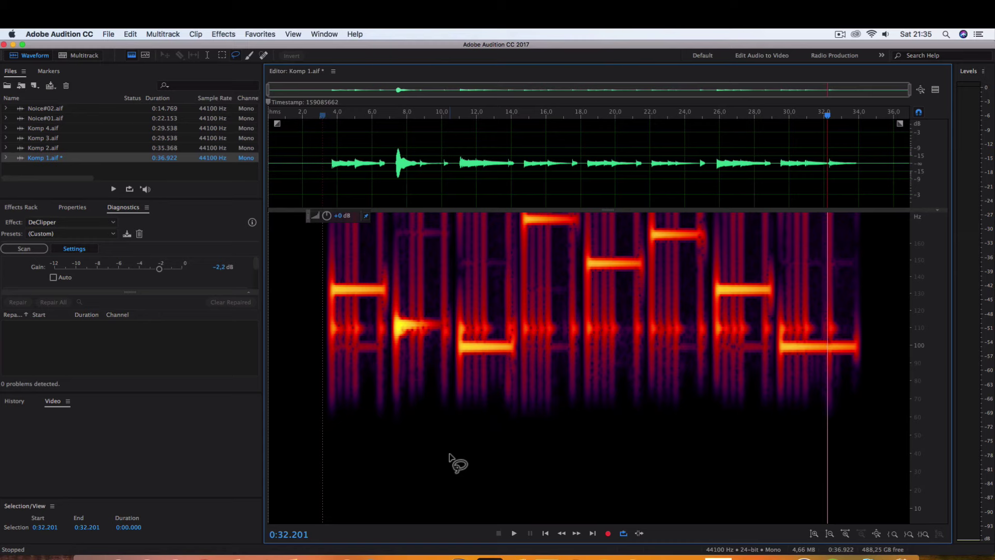
Step: Save the cleaned recording as a new file, Komp 1.wav, in Wave PCM format in the Audio Files folder
{"action": "key", "text": "super+shift+s"}
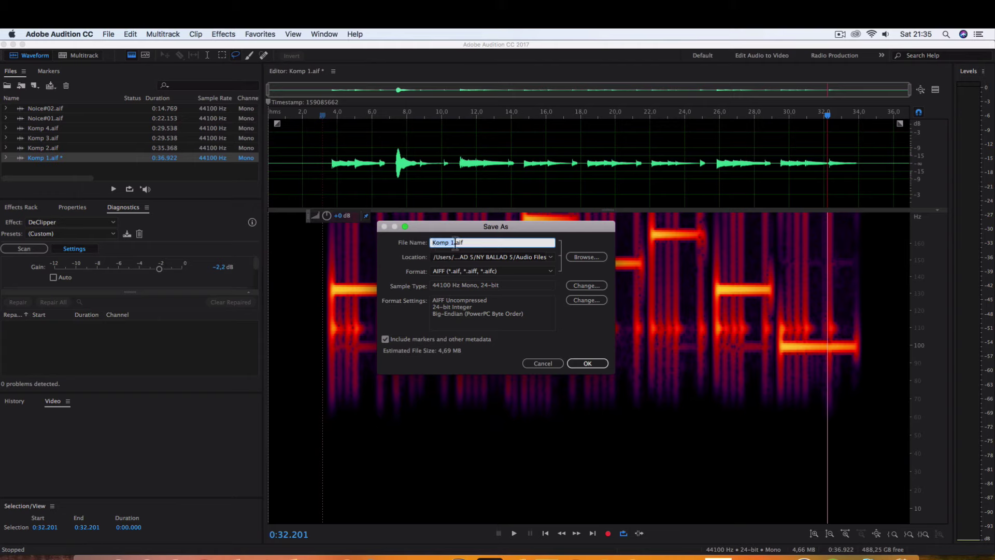
{"action": "left_click", "coordinate": [478, 272]}
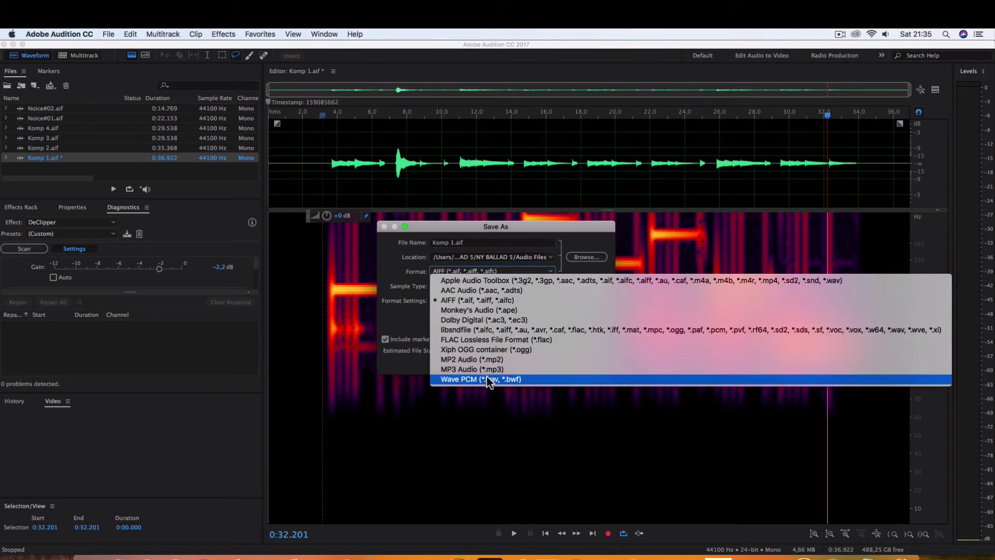
{"action": "left_click", "coordinate": [505, 379]}
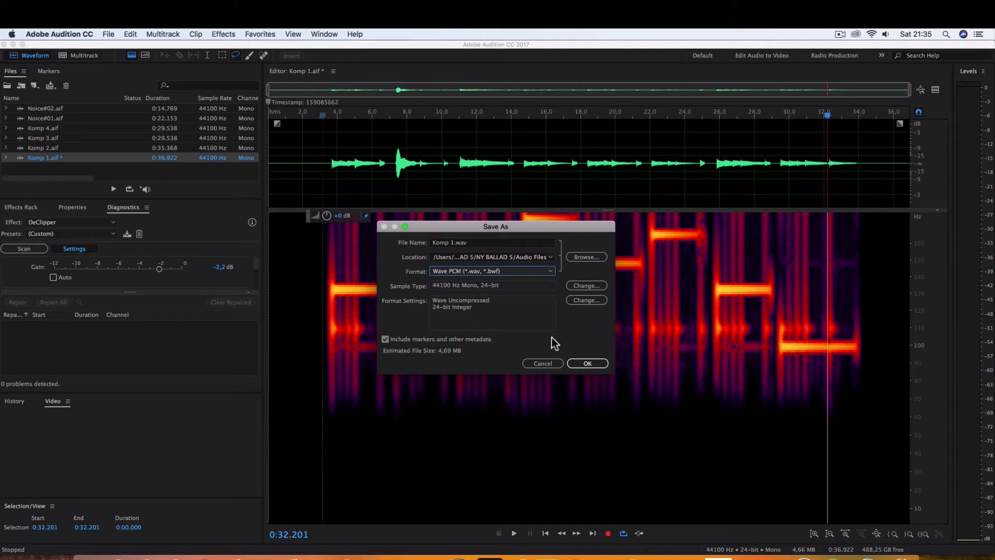
{"action": "left_click", "coordinate": [469, 273]}
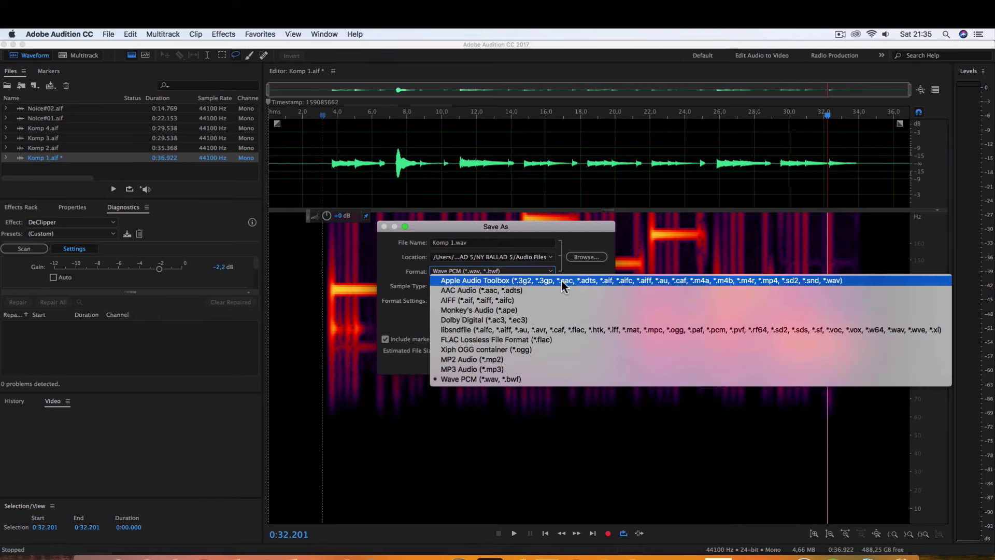
{"action": "left_click", "coordinate": [474, 378]}
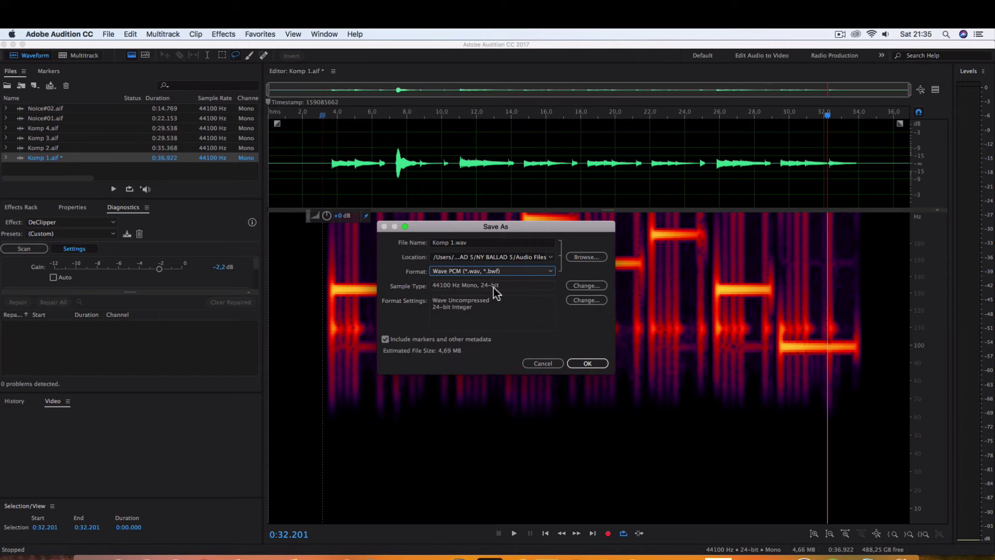
{"action": "left_click", "coordinate": [589, 363]}
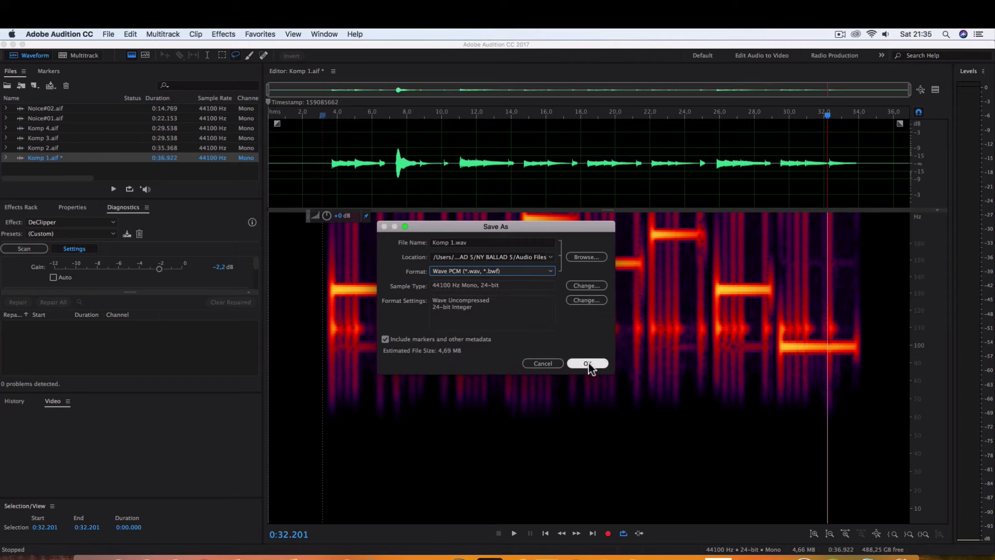